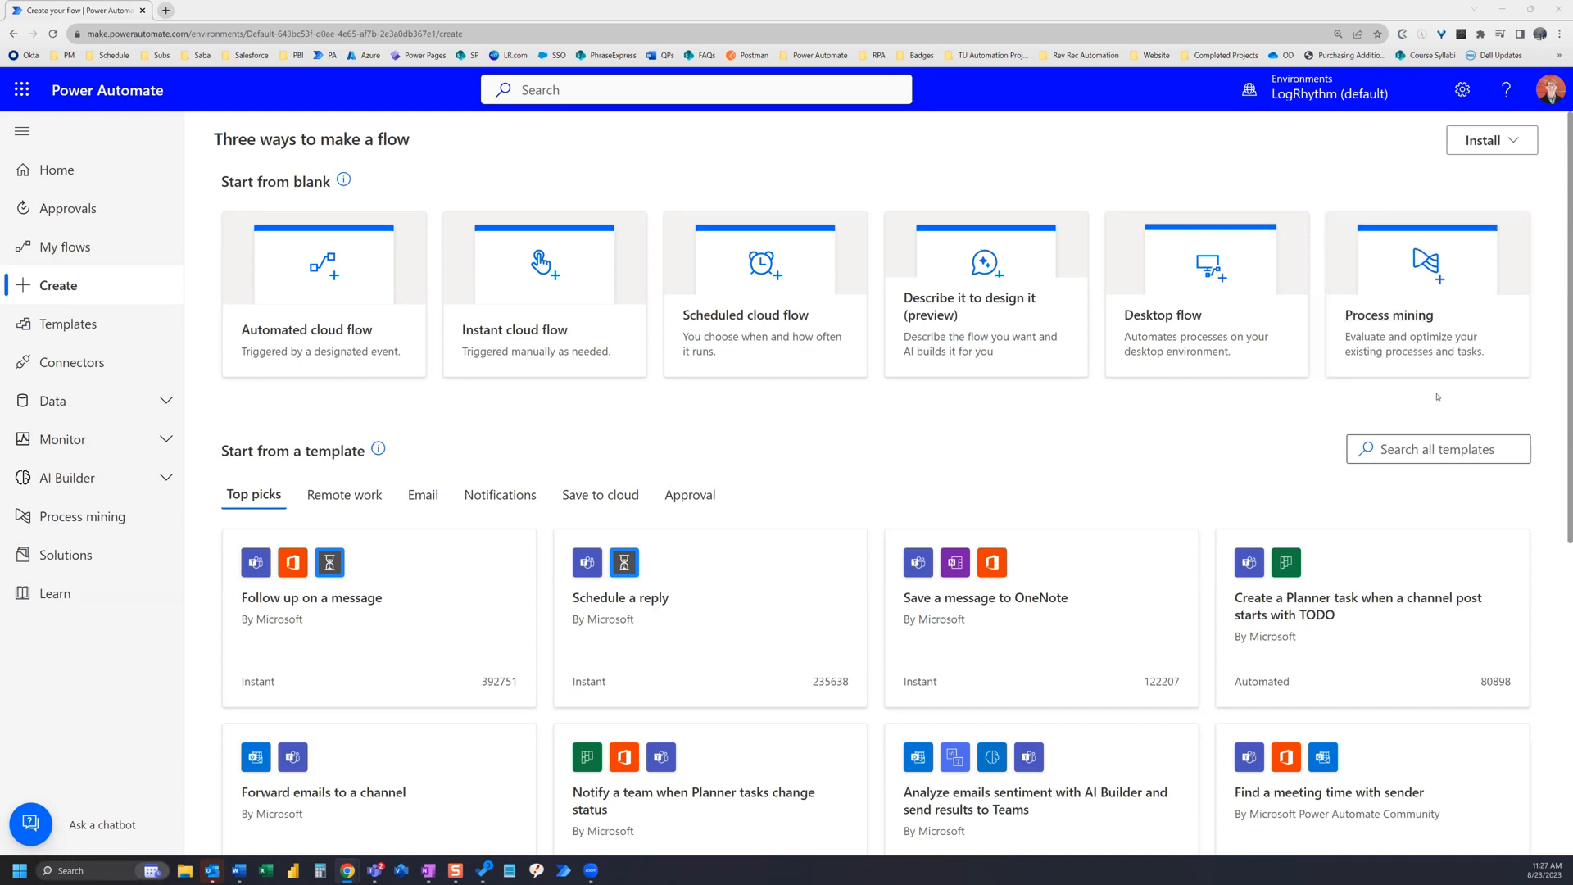
Step: Create a new instant cloud flow using the Manually trigger a flow trigger
left_click(525, 339)
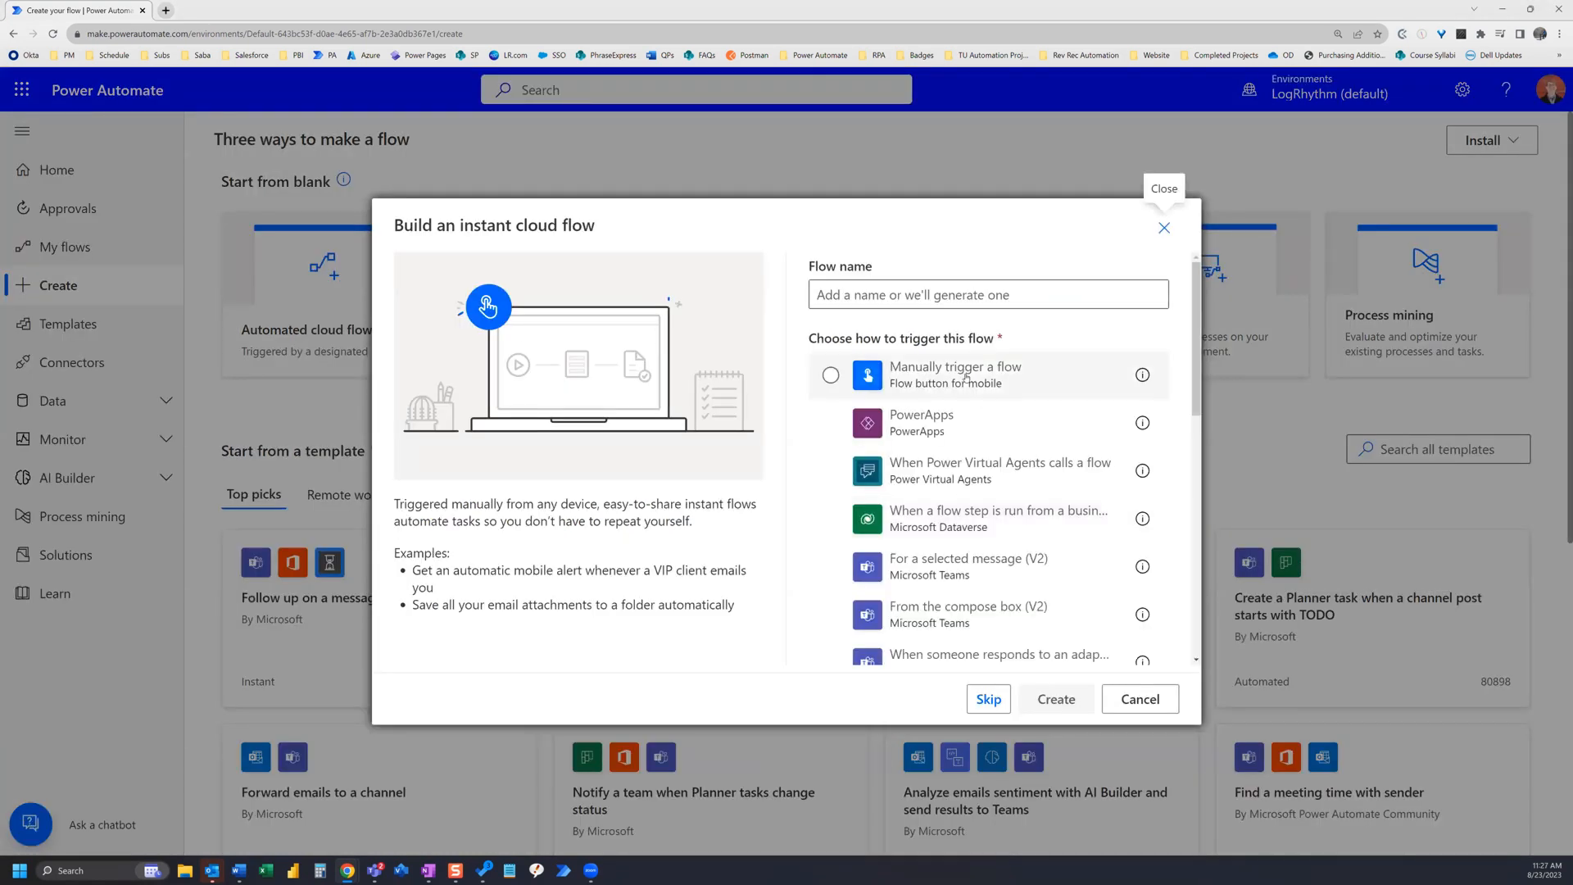
left_click(975, 387)
left_click(1056, 700)
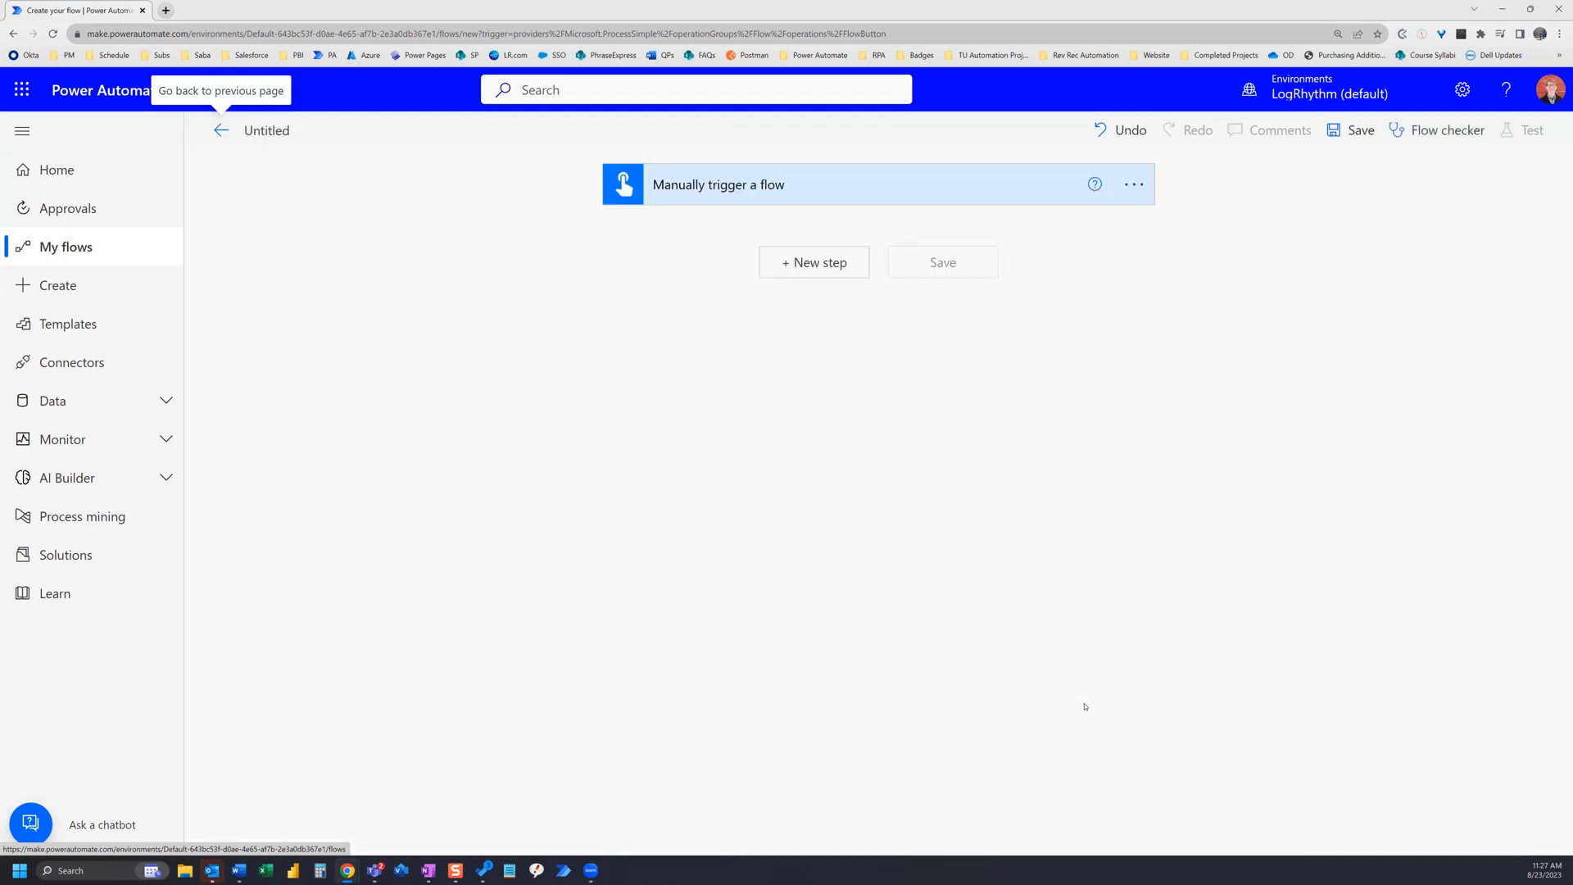
Step: Add an Approvals 'Start and wait for an approval' action after the trigger
left_click(815, 269)
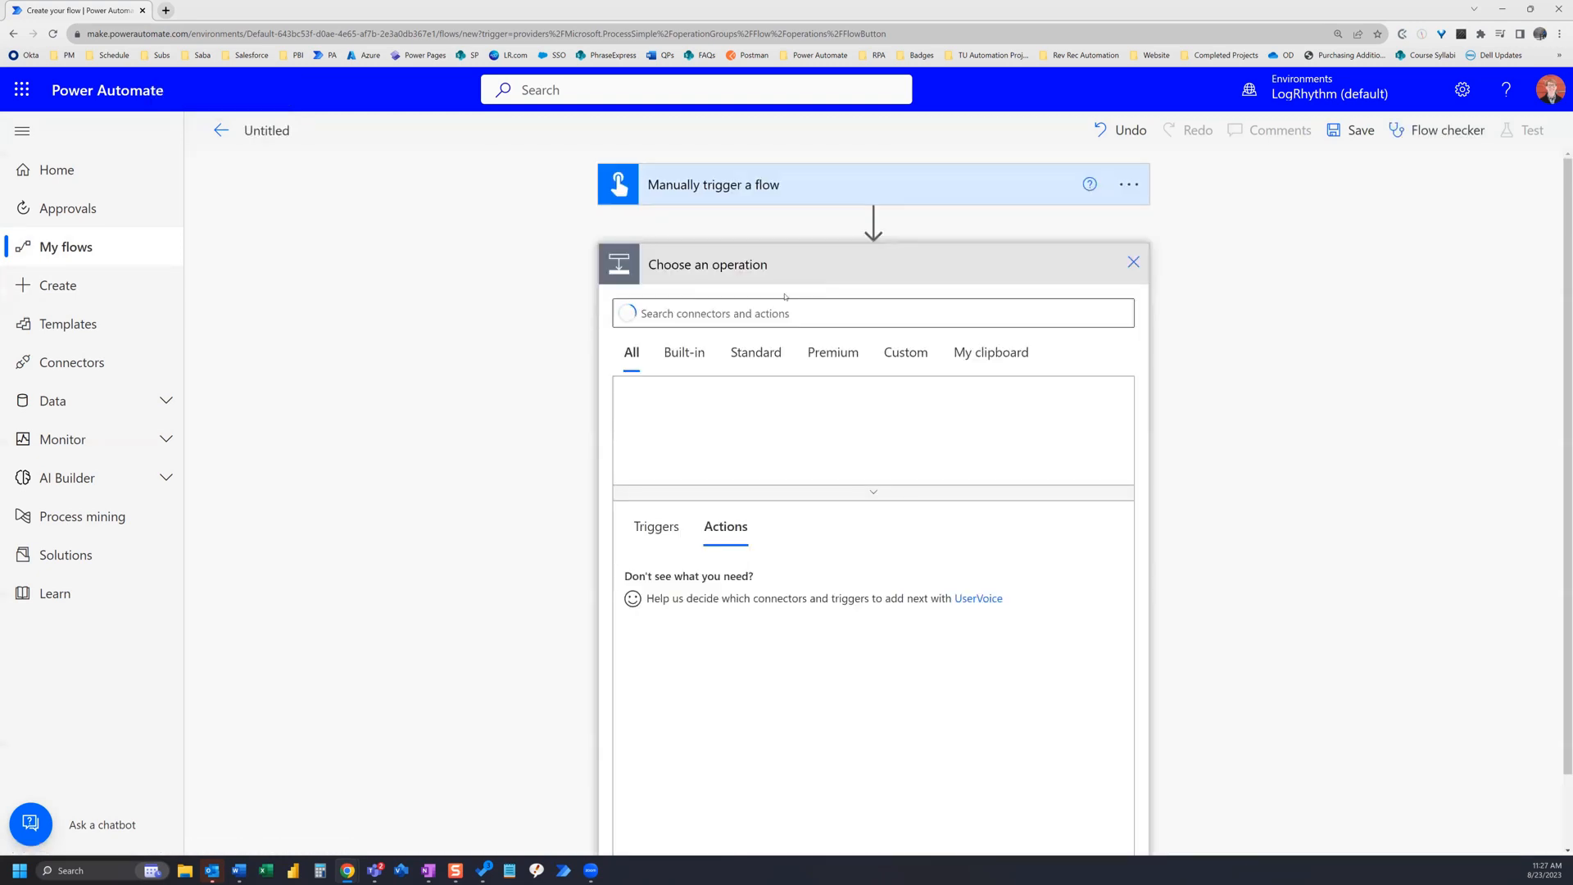
type("a")
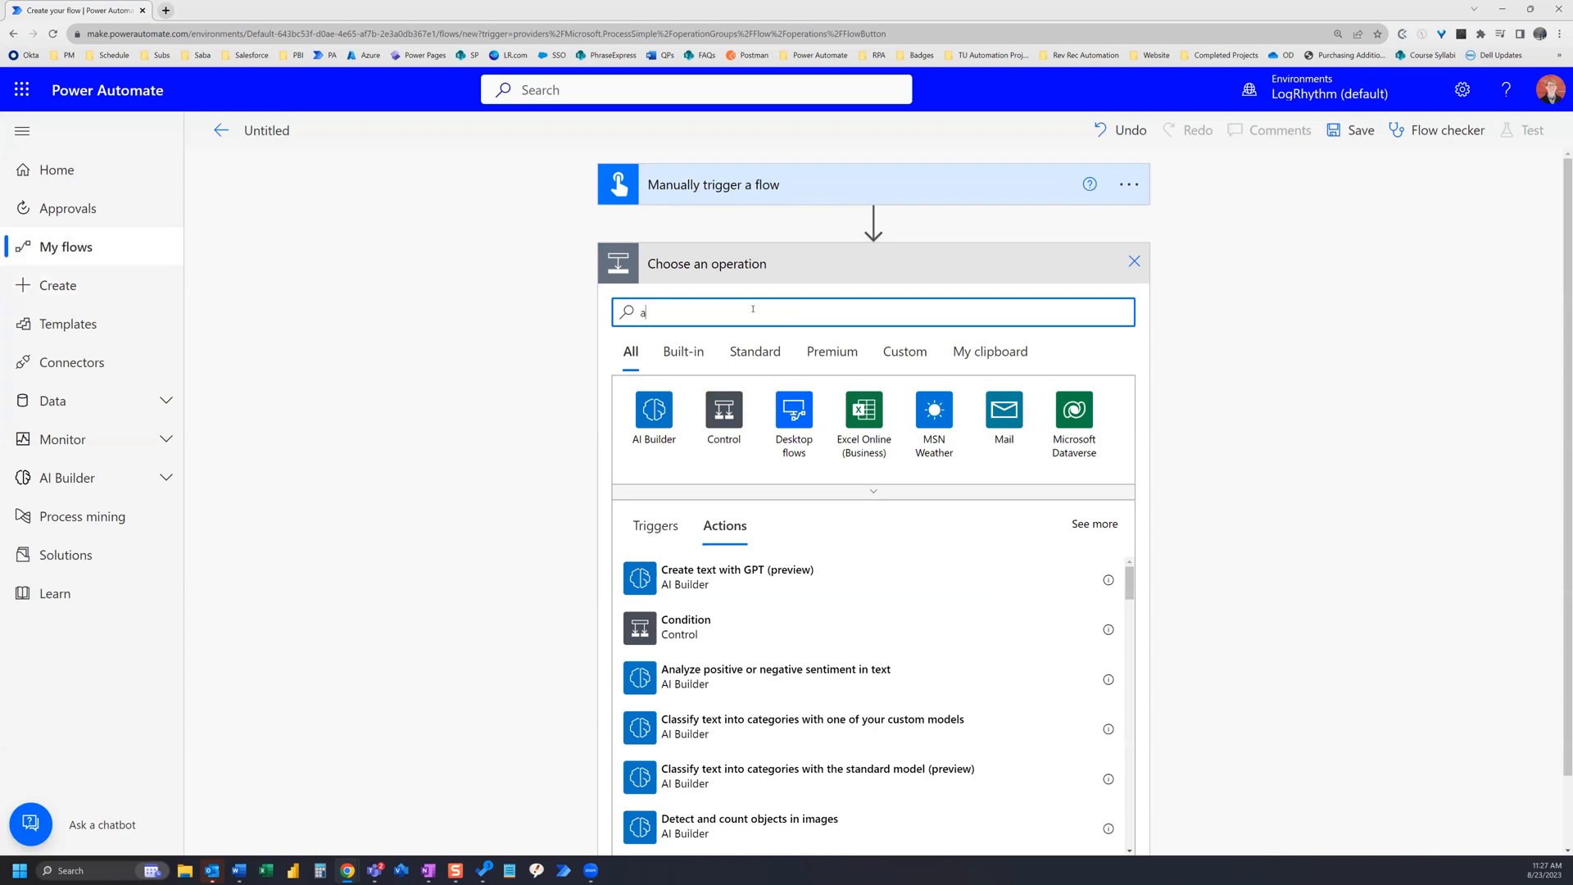
type("pprovals")
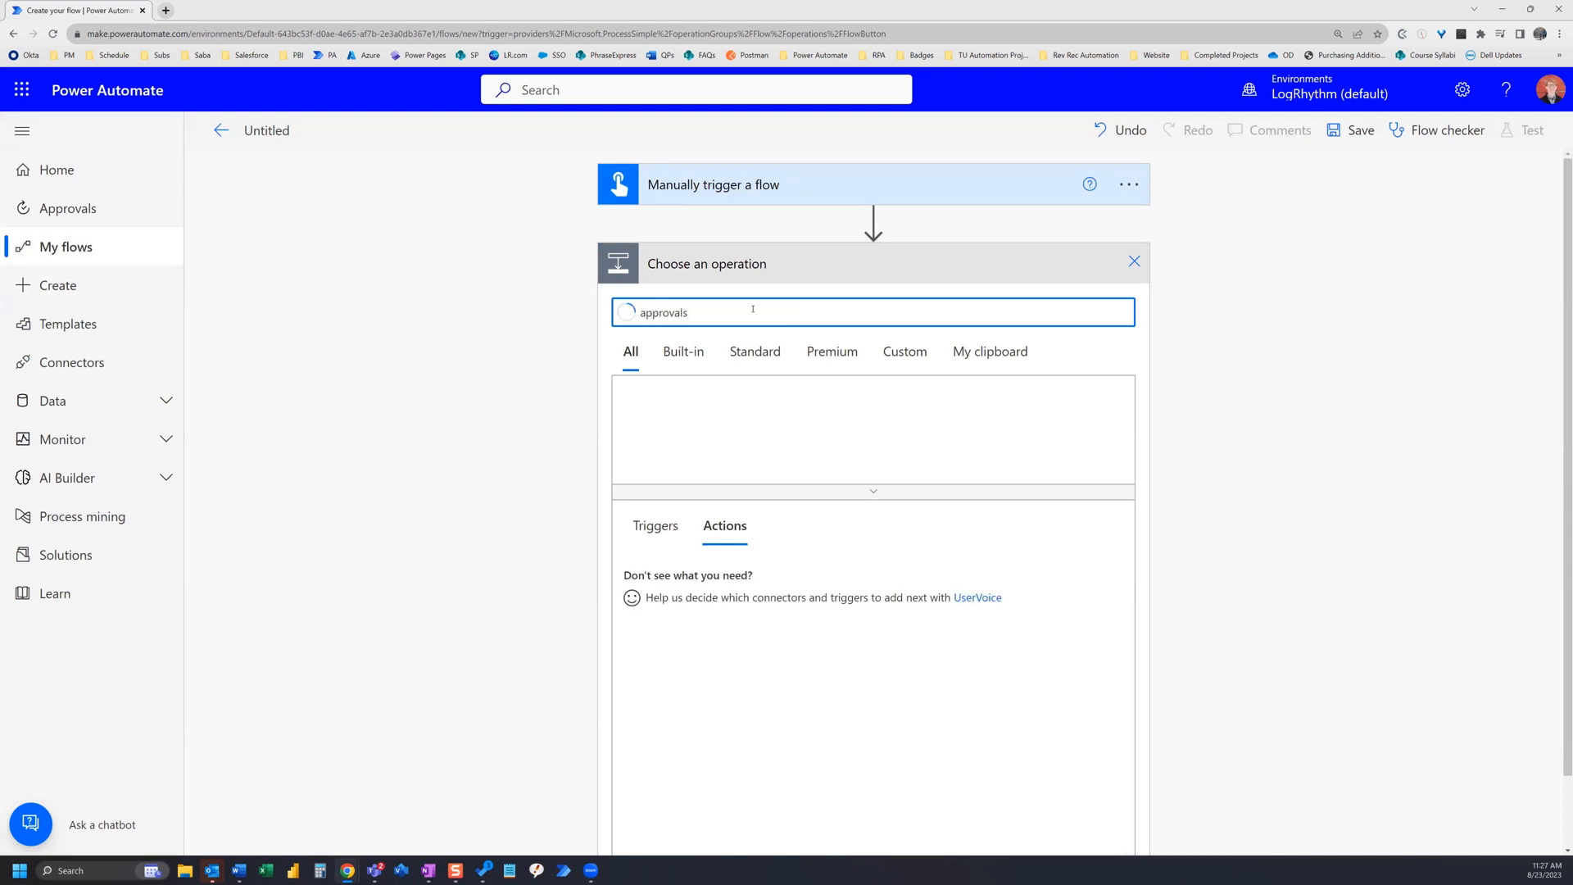
left_click(654, 410)
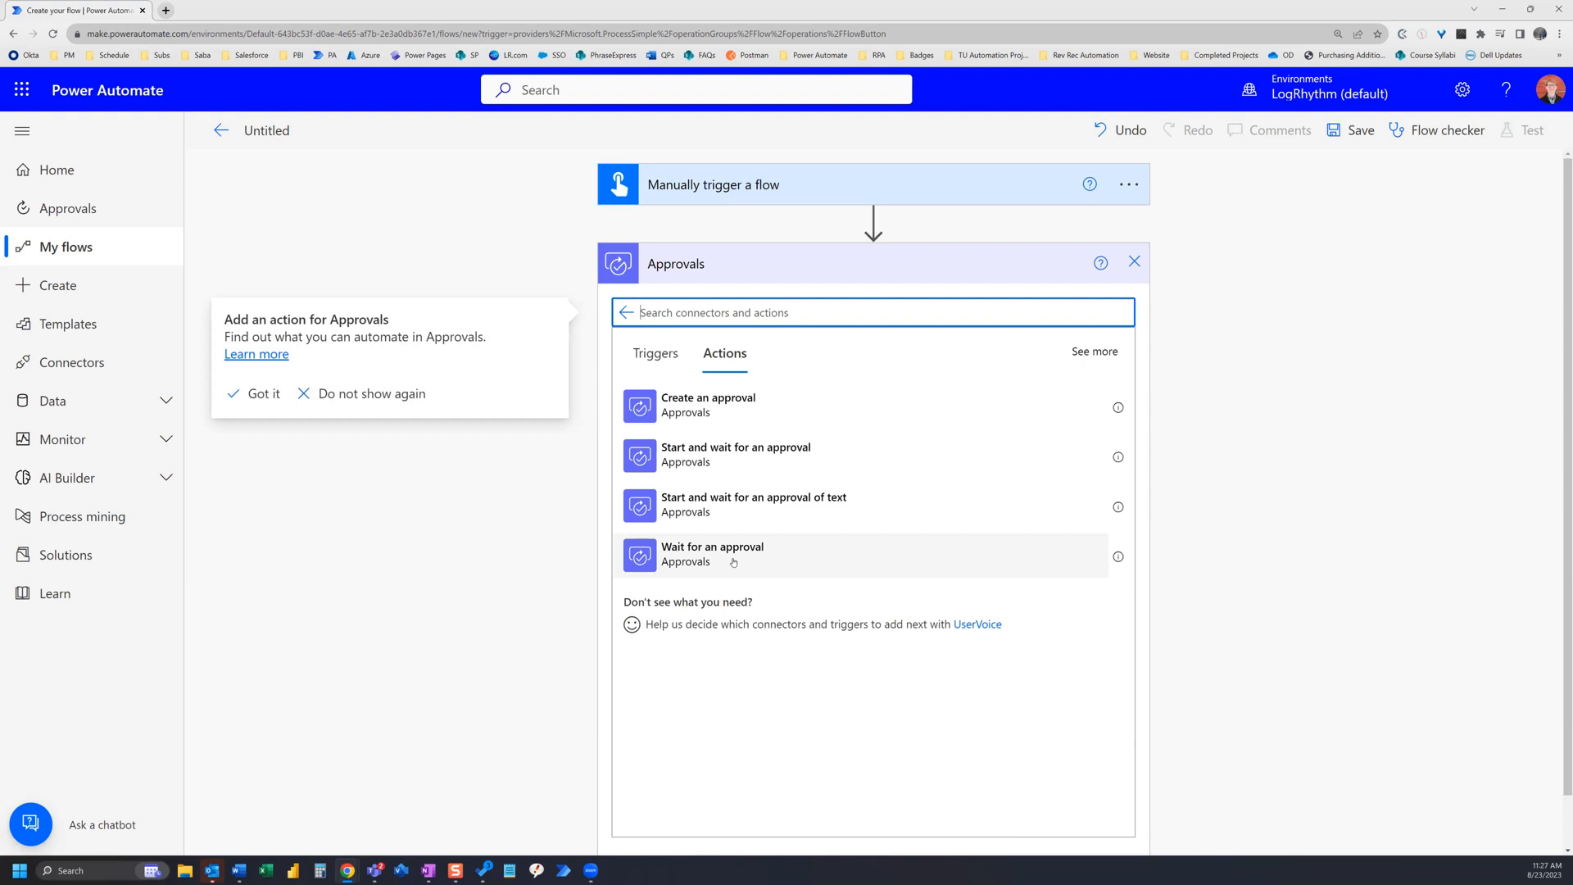
left_click(713, 459)
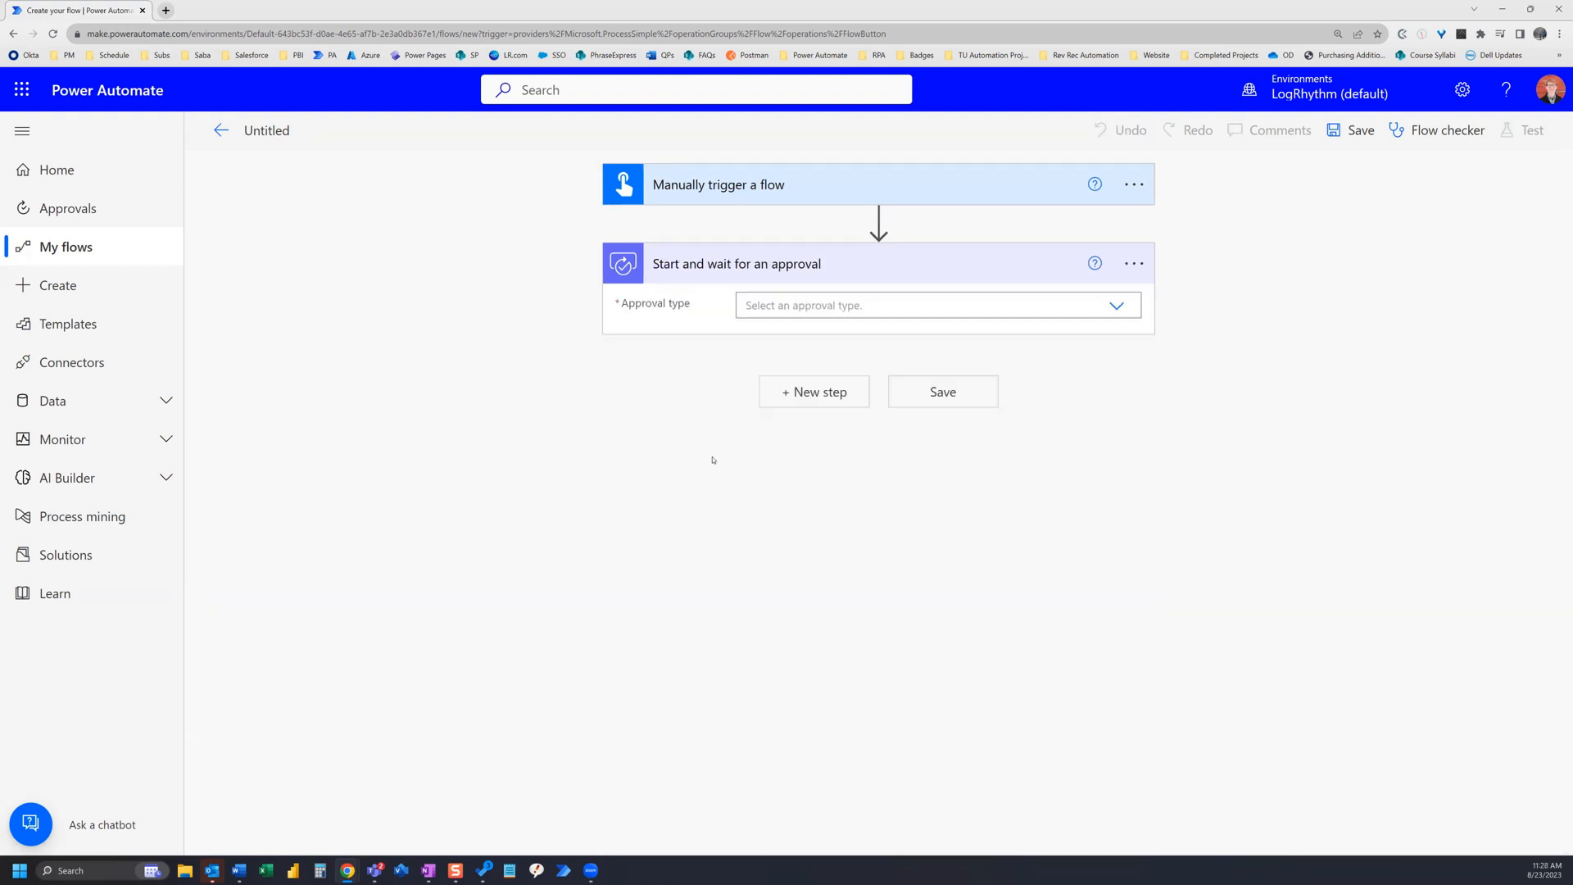
Step: Set the approval type to Approve/Reject - First to respond and the title to Your Approval is Needed
left_click(1115, 308)
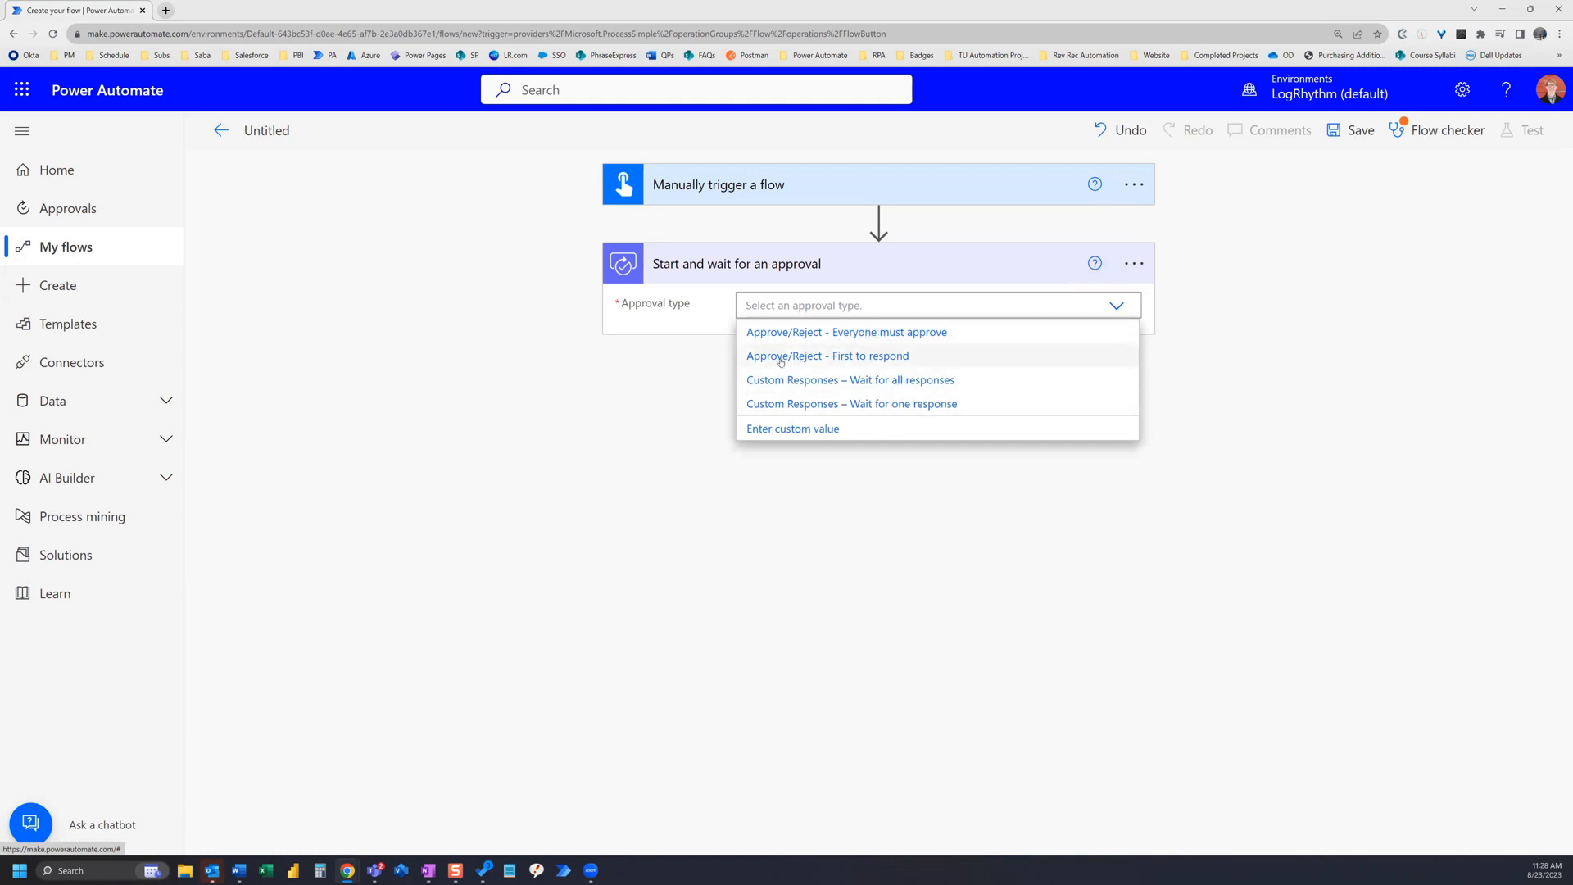
left_click(888, 359)
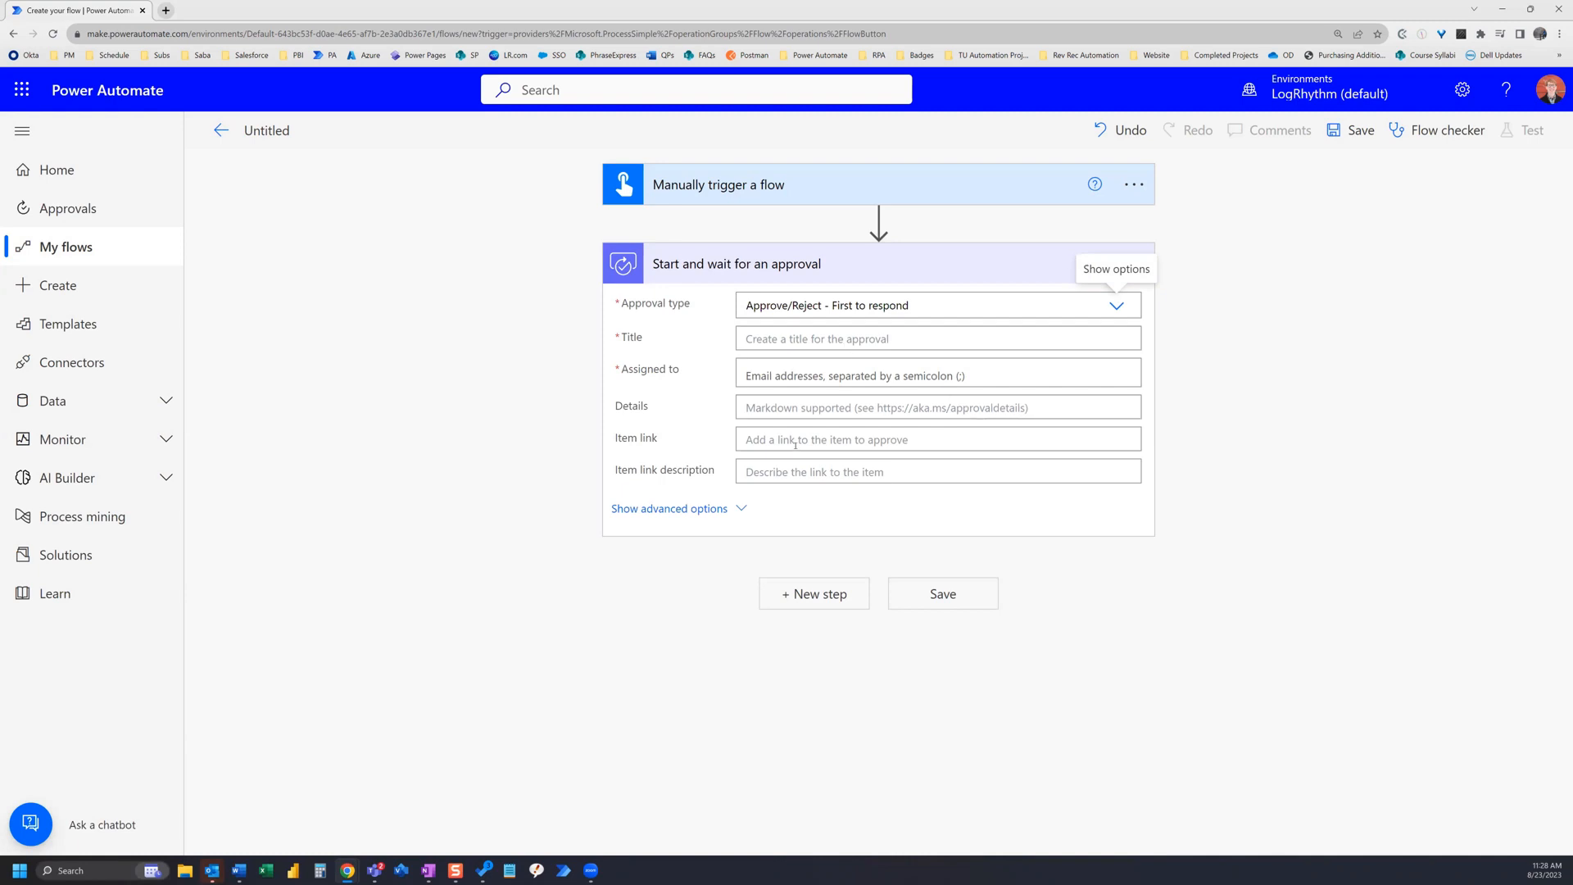
left_click(767, 338)
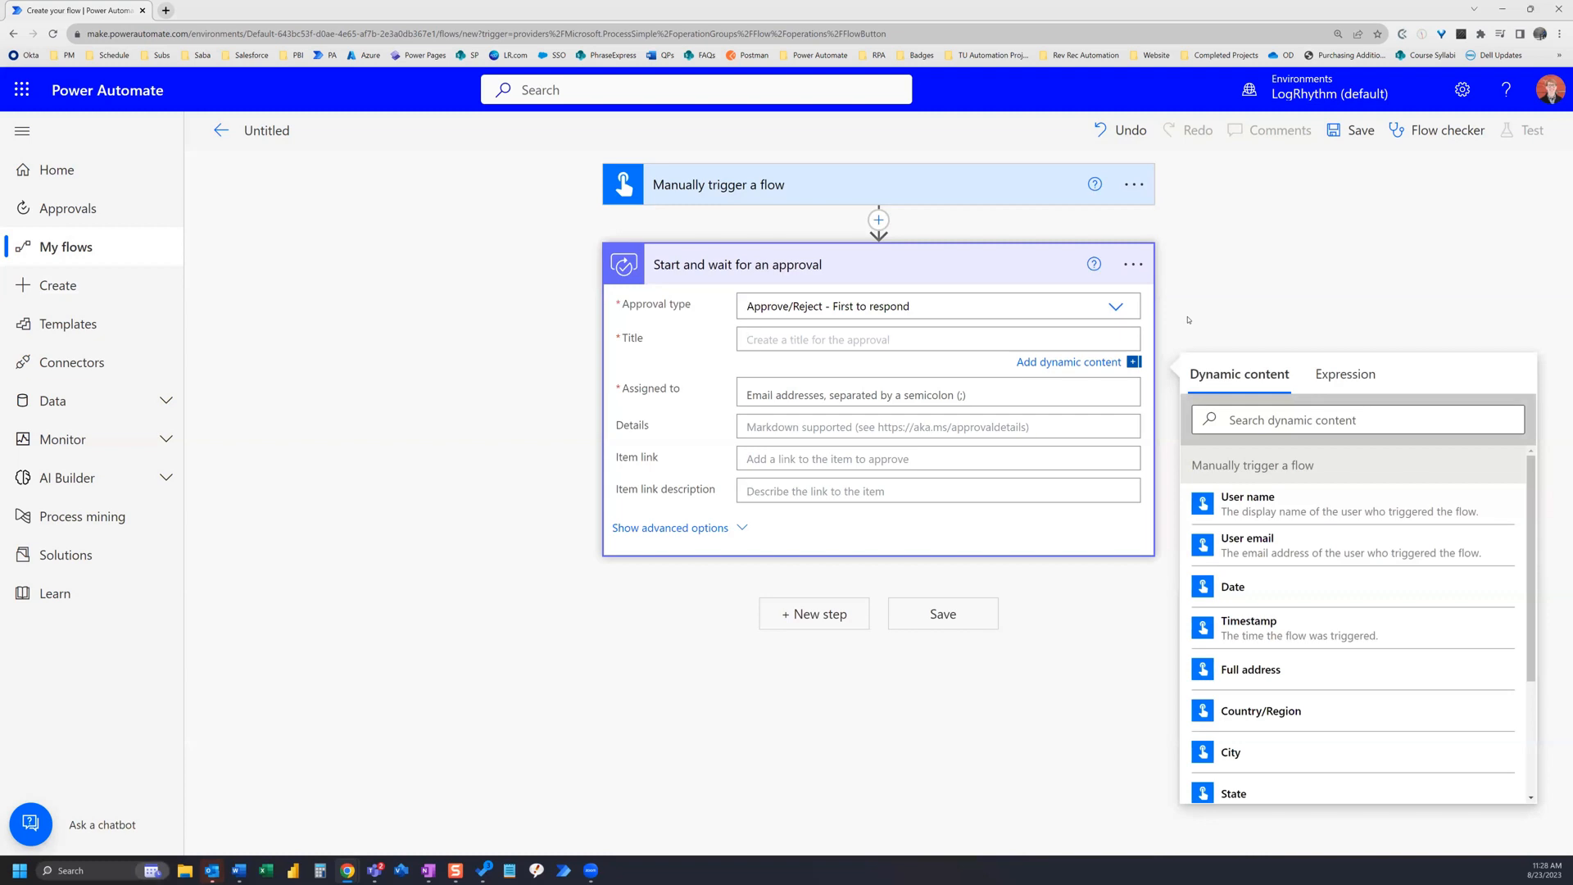
type("Your Approval is Needed")
Step: Assign the approval to a colleague's account and expand the approval's advanced options
left_click(827, 394)
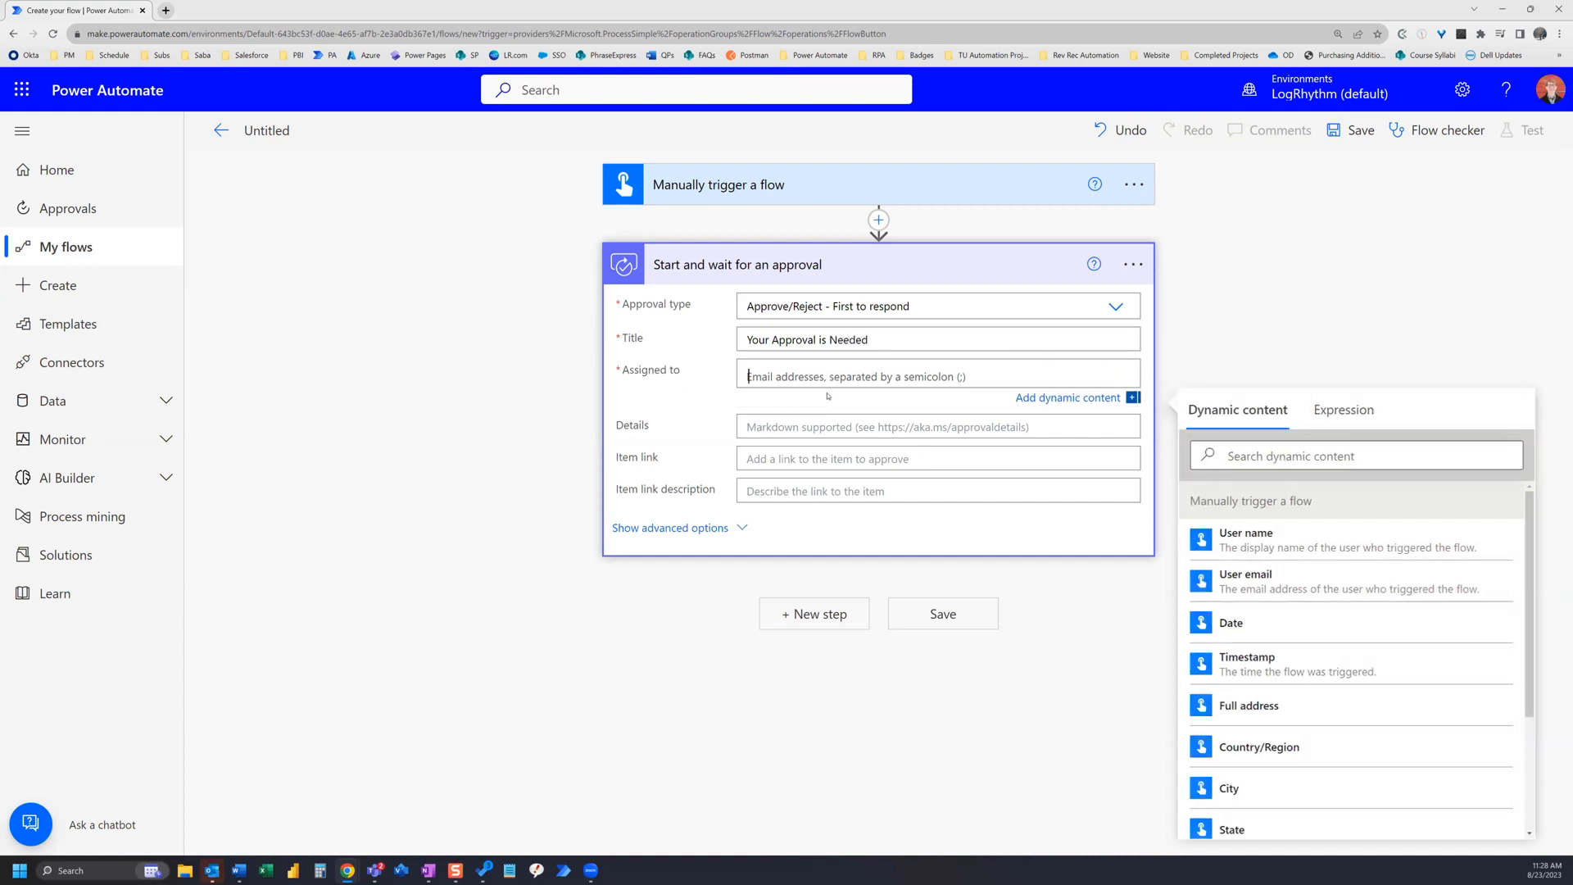
type("jeremy")
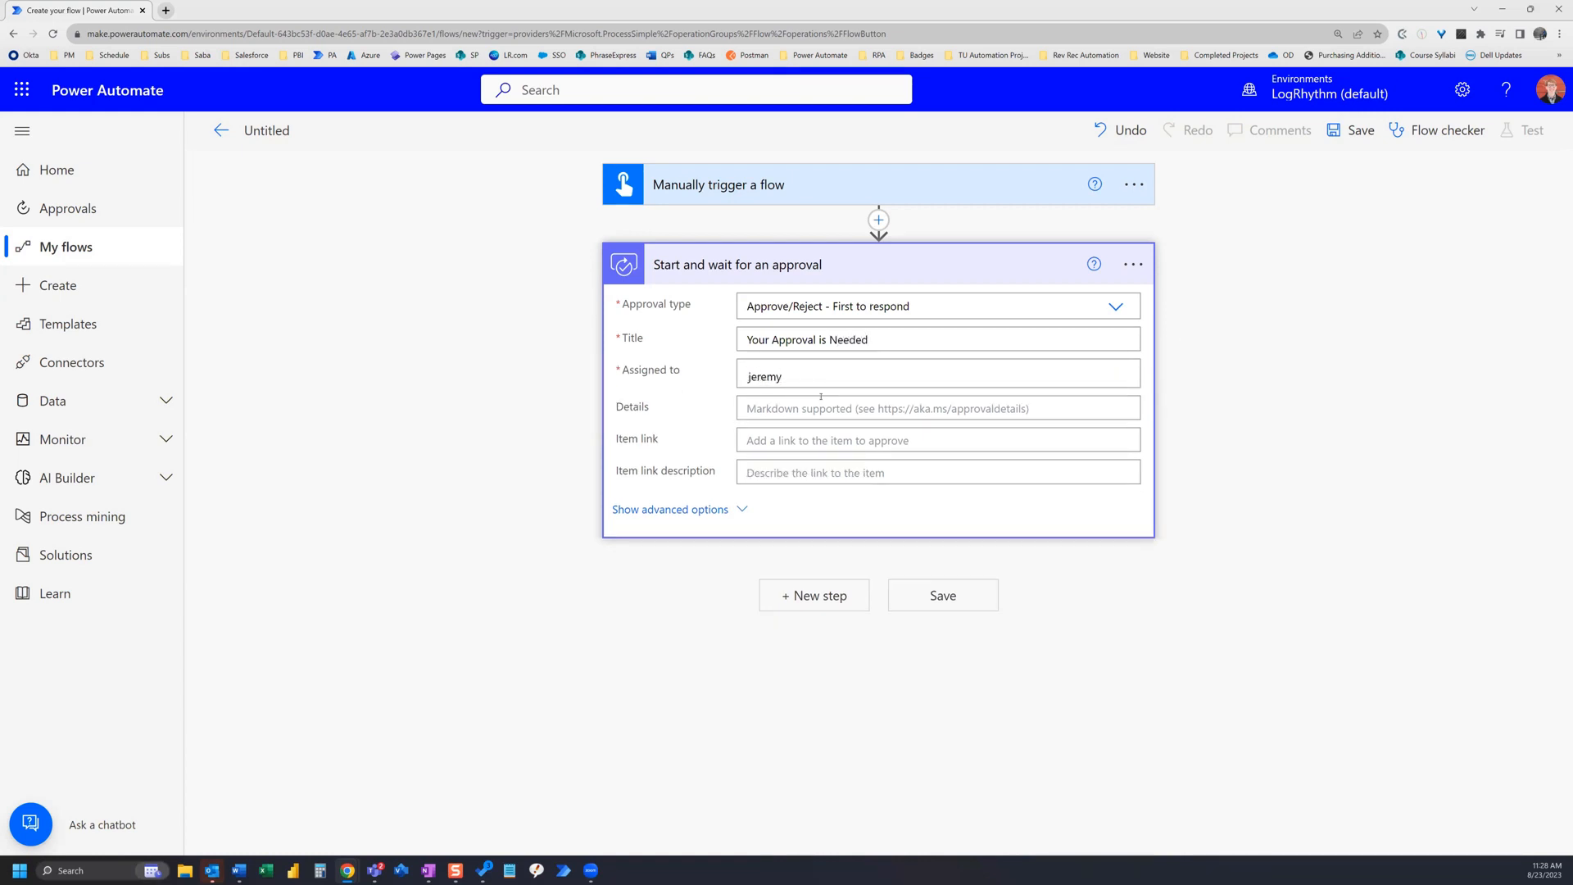
left_click(822, 402)
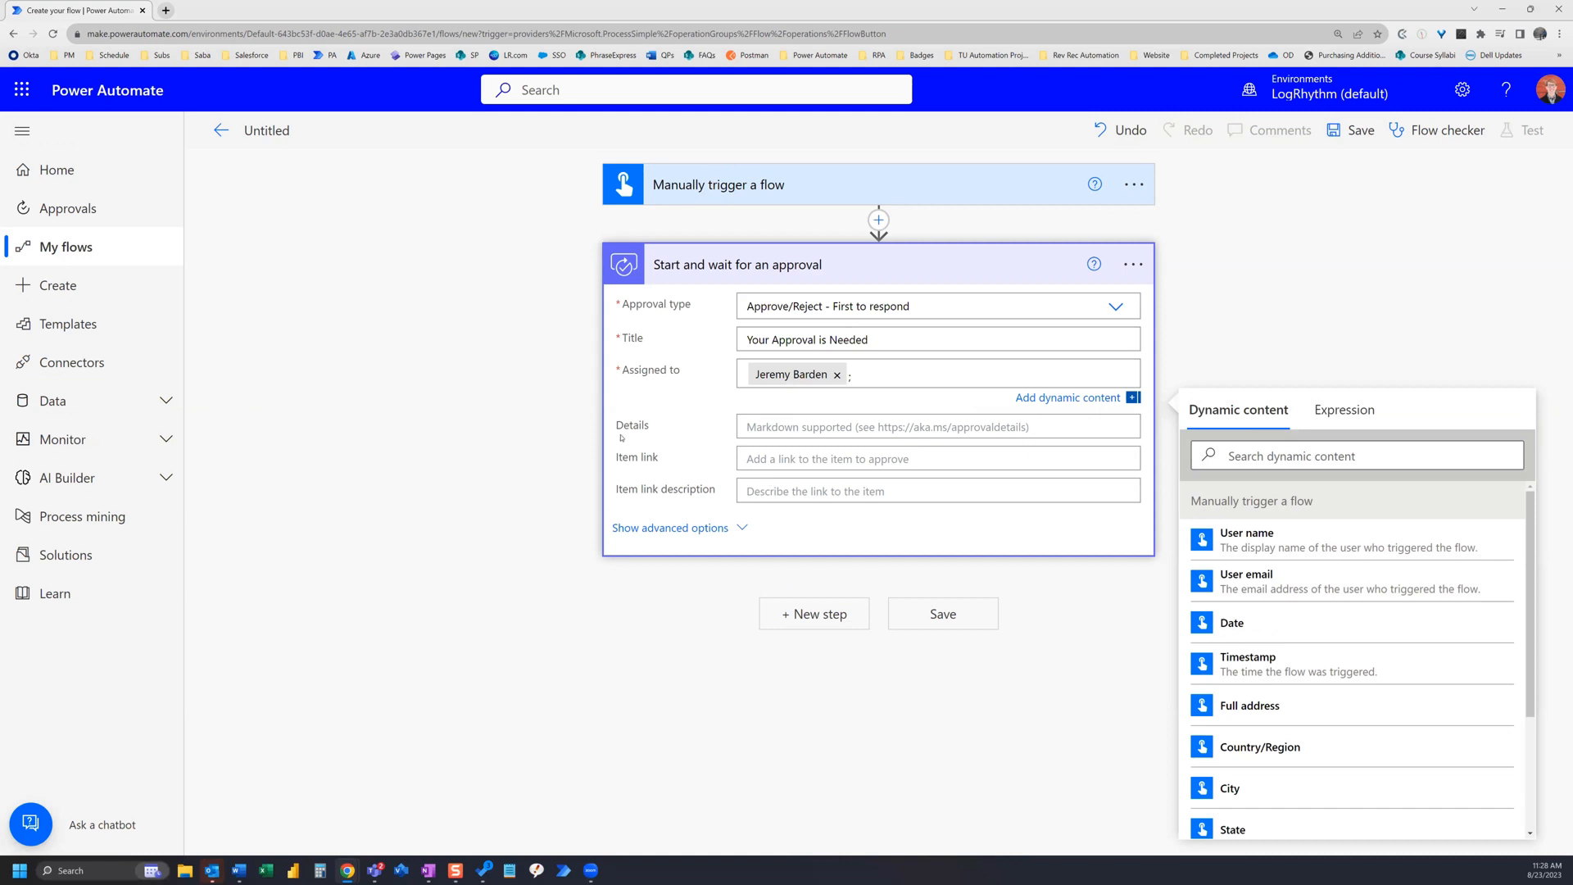
left_click(742, 529)
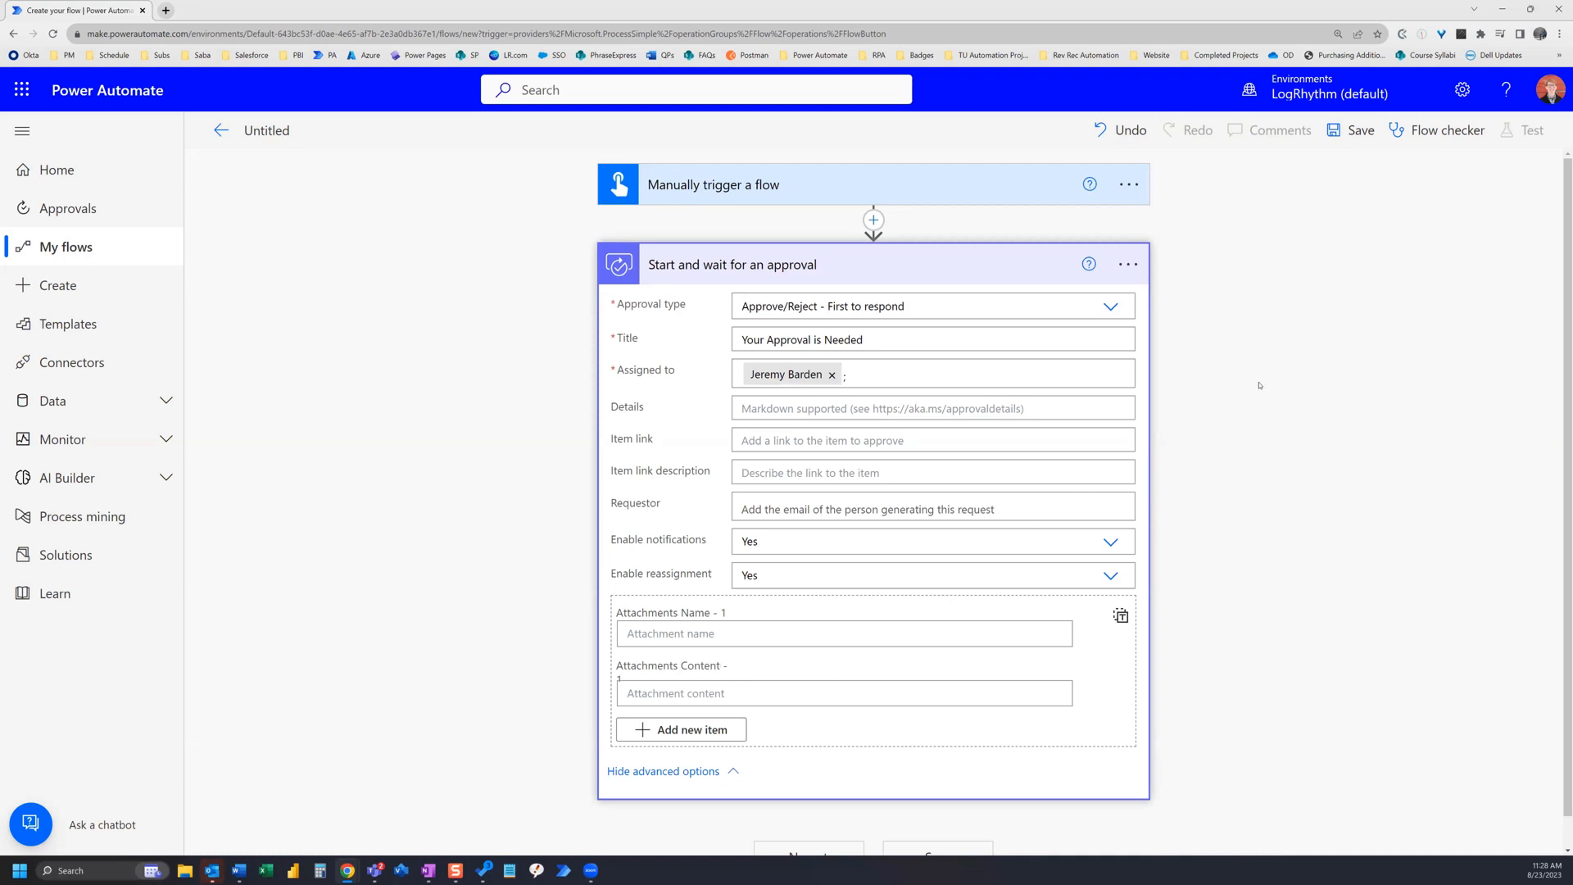
scroll(1222, 313, "down", 1)
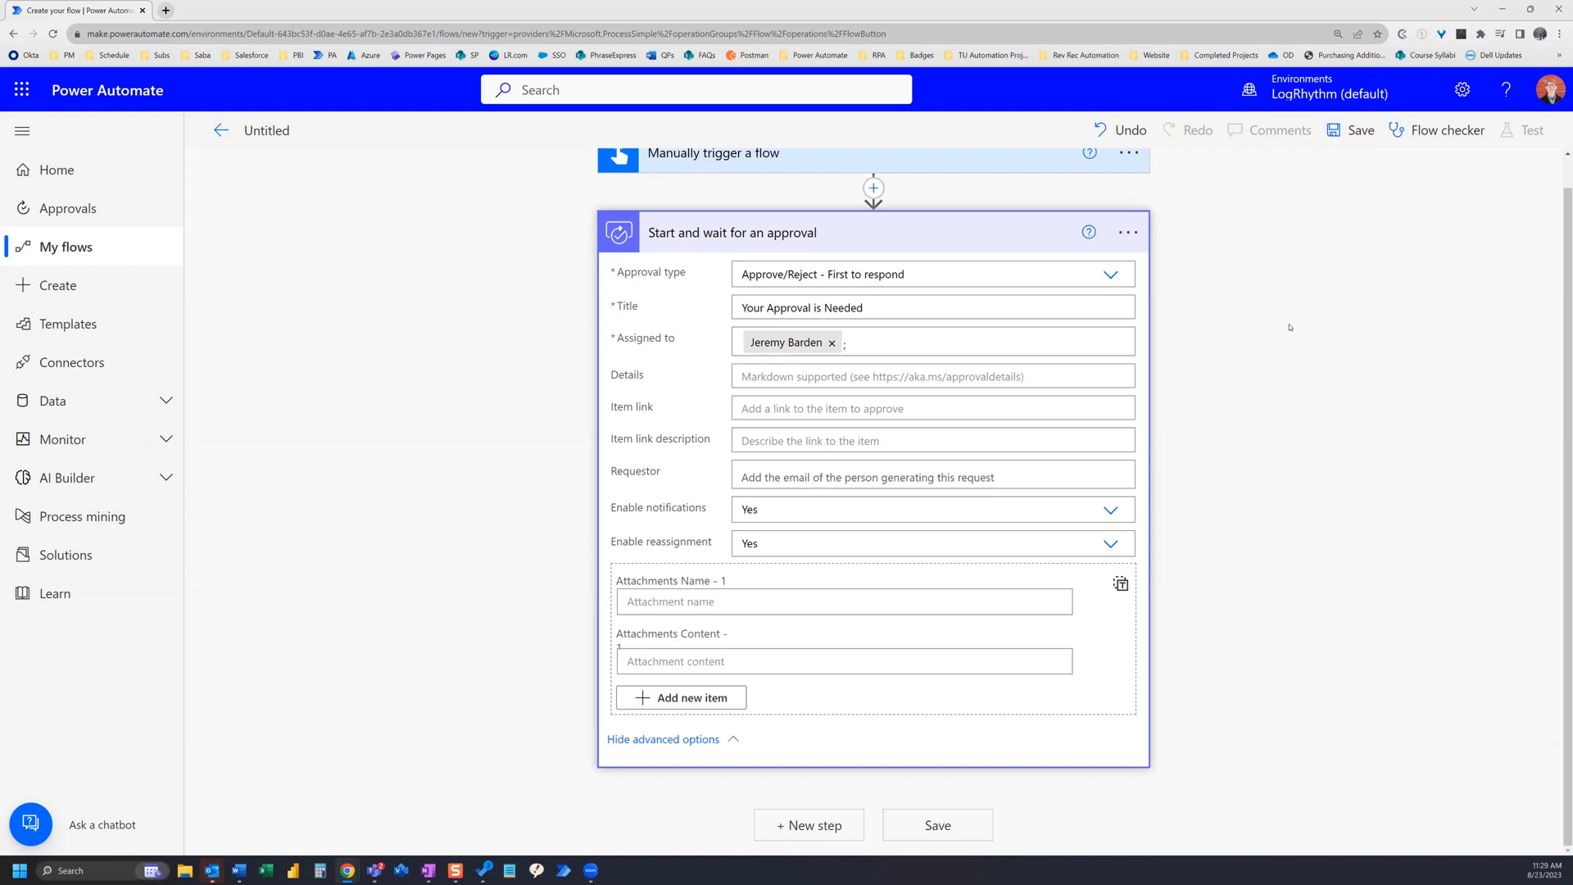
Step: Add a Condition step checking whether the approval's Outcome is equal to Approve
left_click(844, 828)
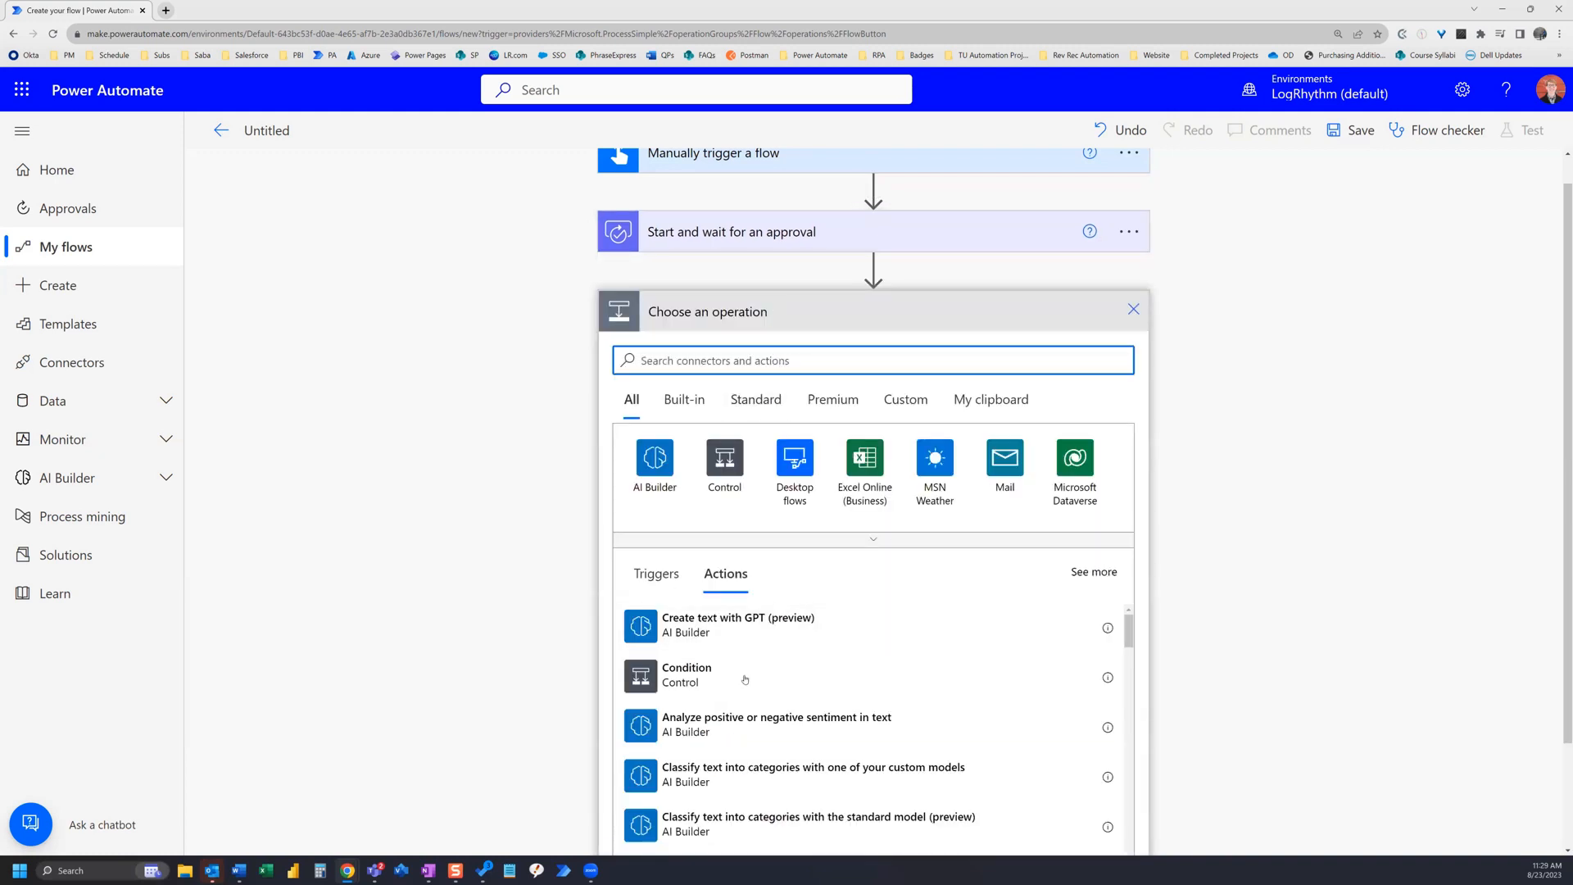
left_click(745, 679)
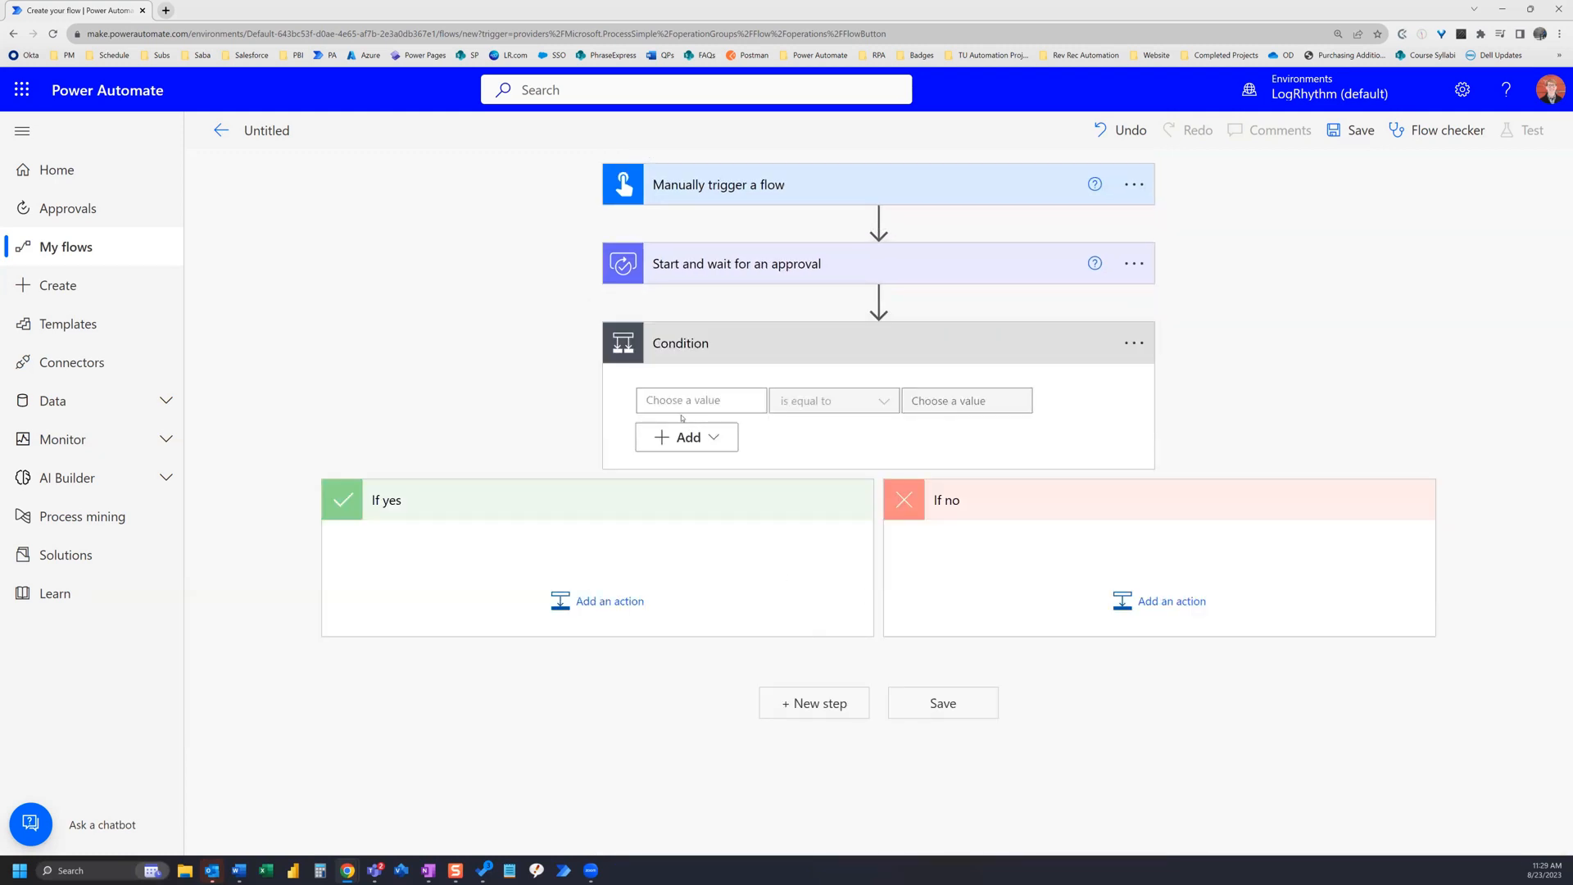
left_click(687, 402)
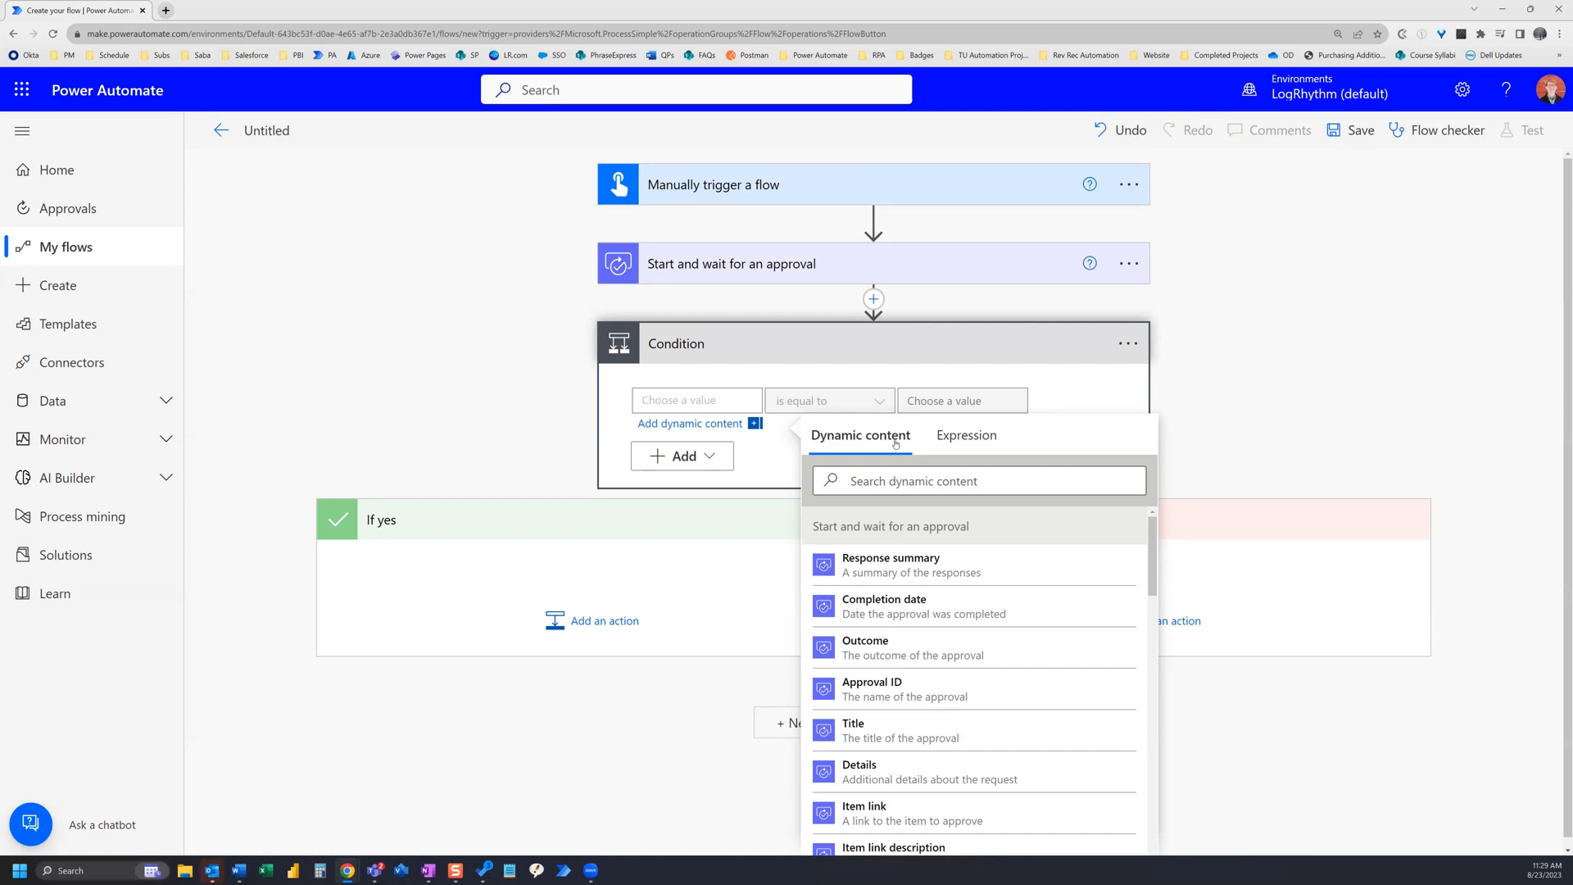
left_click(904, 658)
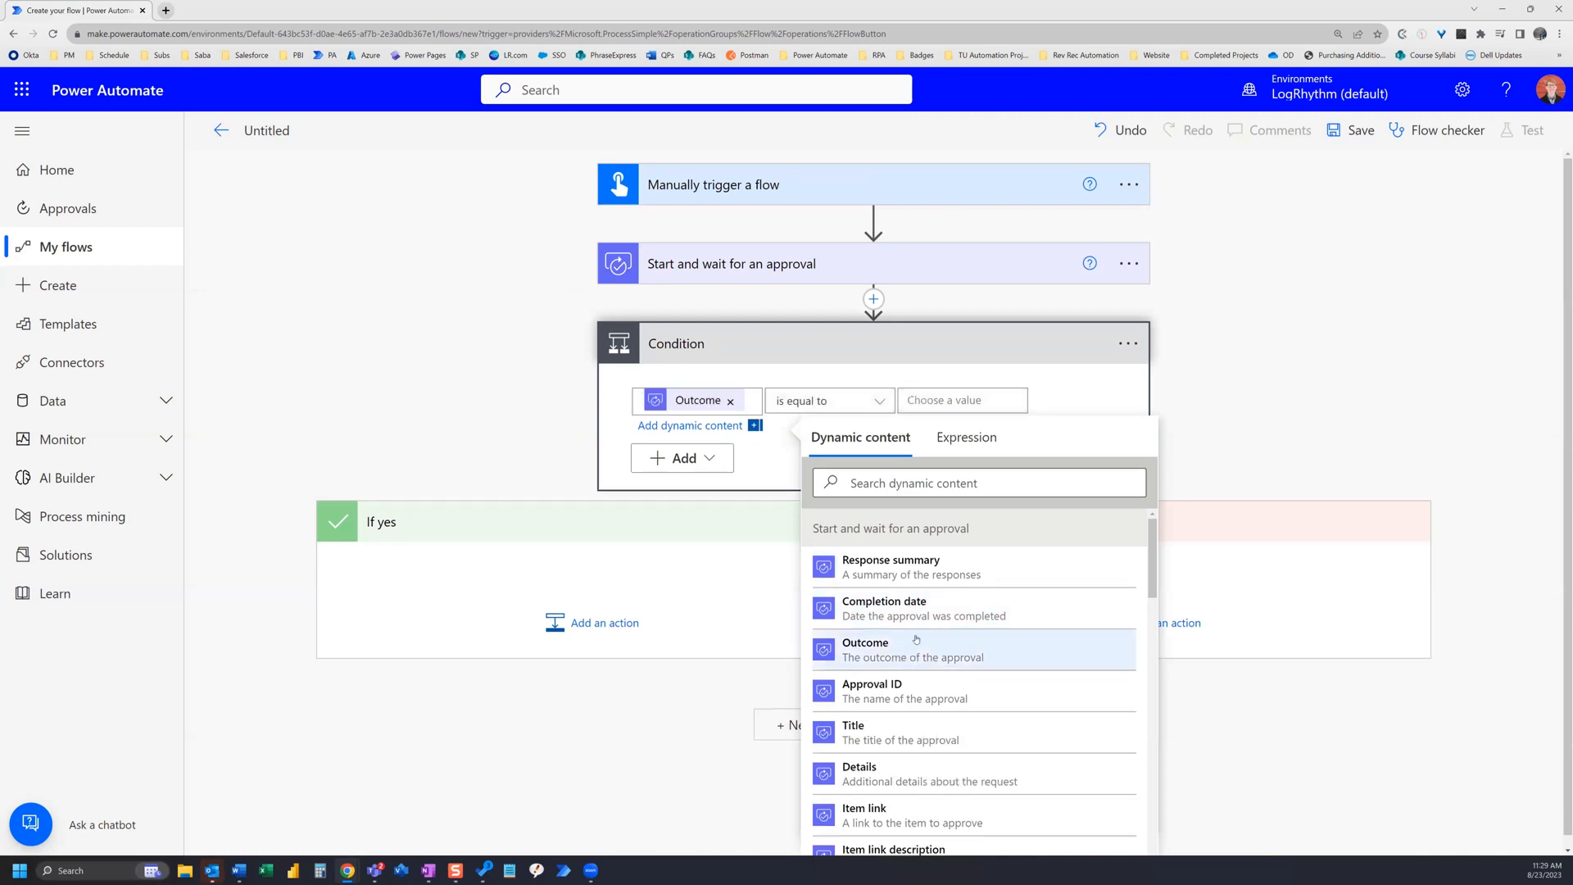
type("Approve")
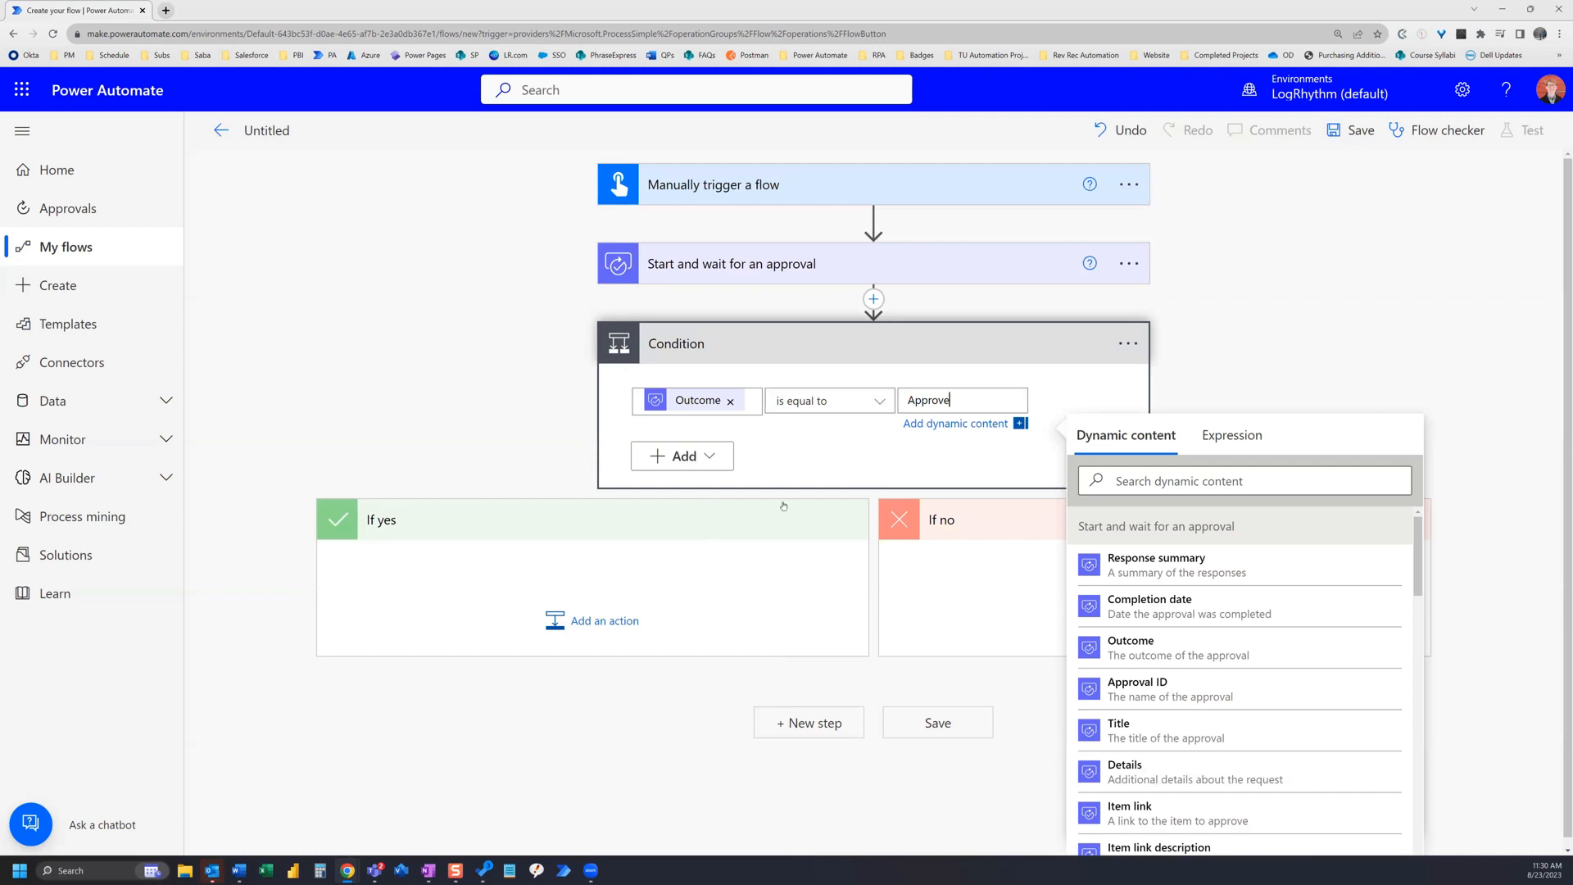
Step: Add an Office 365 Outlook 'Send an email (V2)' action to the If yes branch
left_click(593, 627)
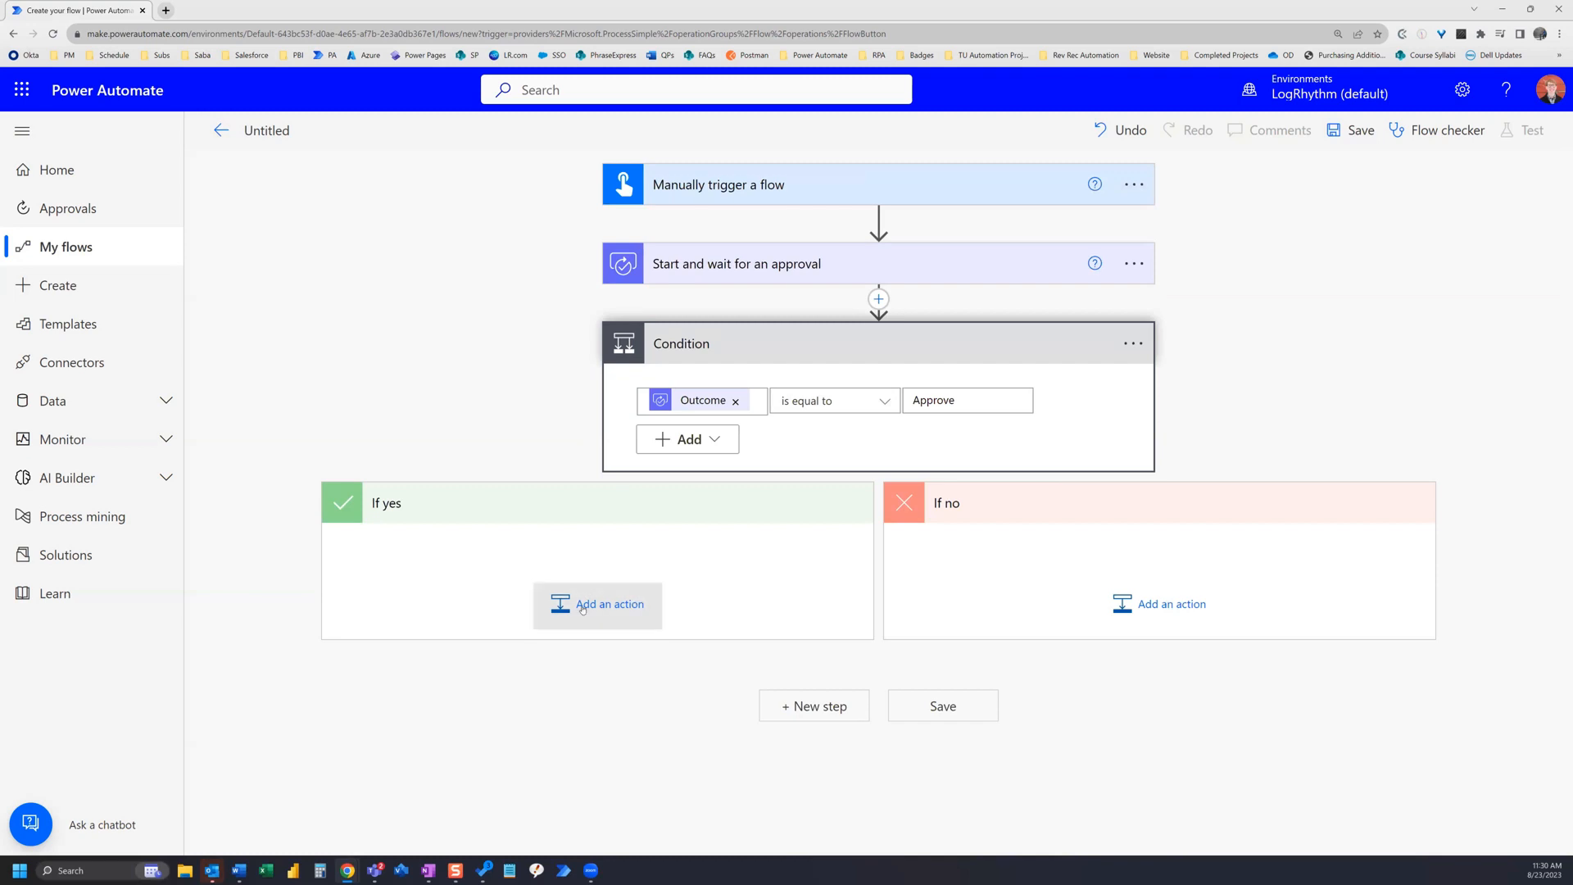
left_click(582, 610)
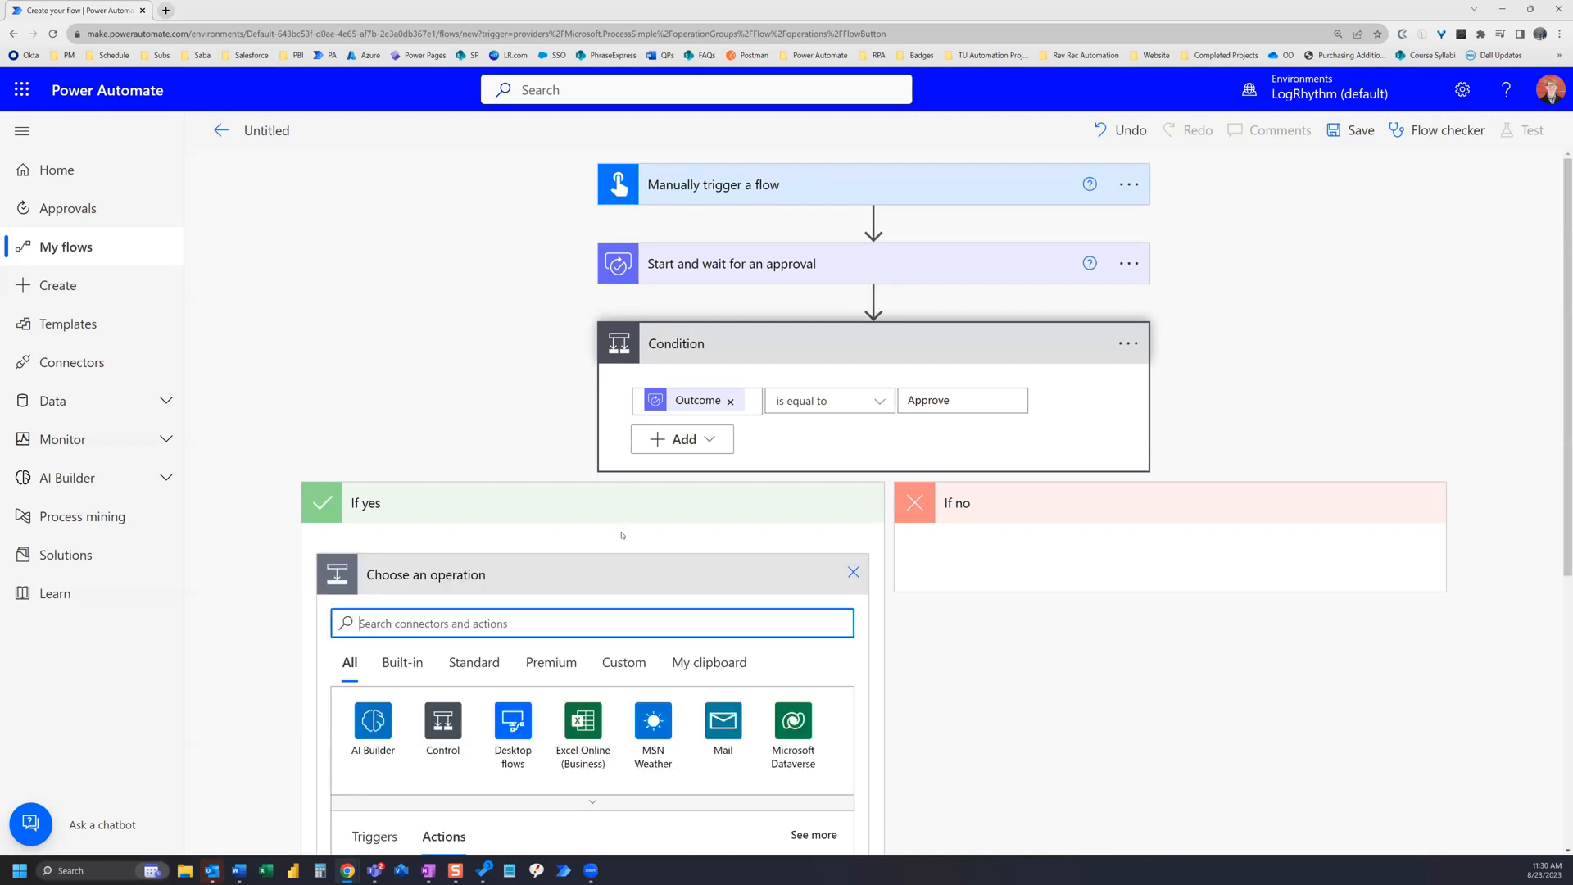
type("send email")
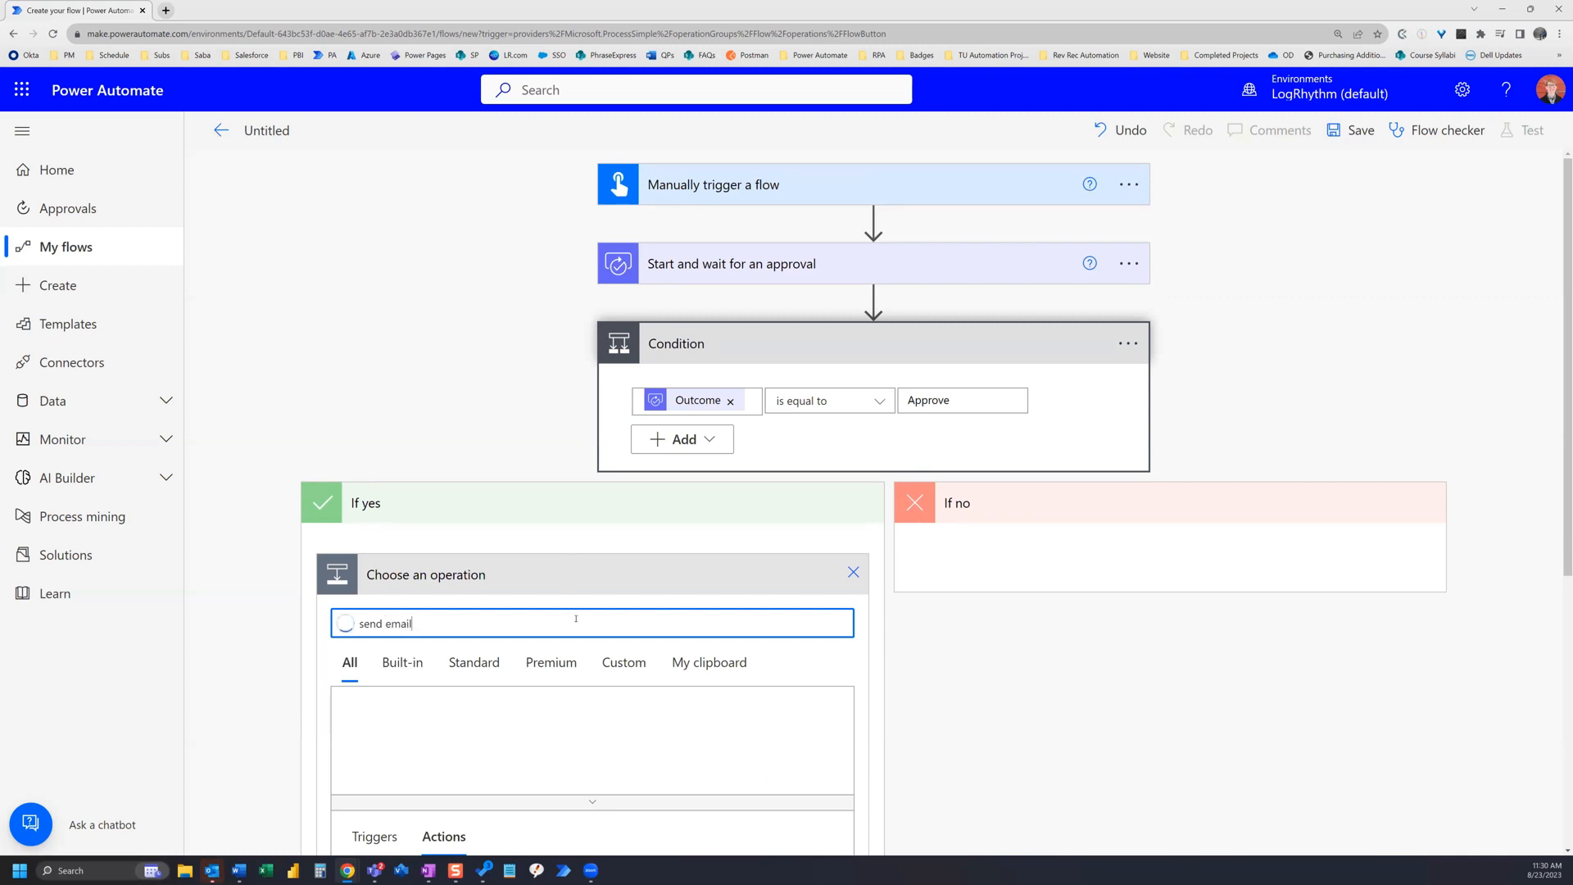
scroll(576, 619, "down", 2)
scroll(576, 619, "down", 2)
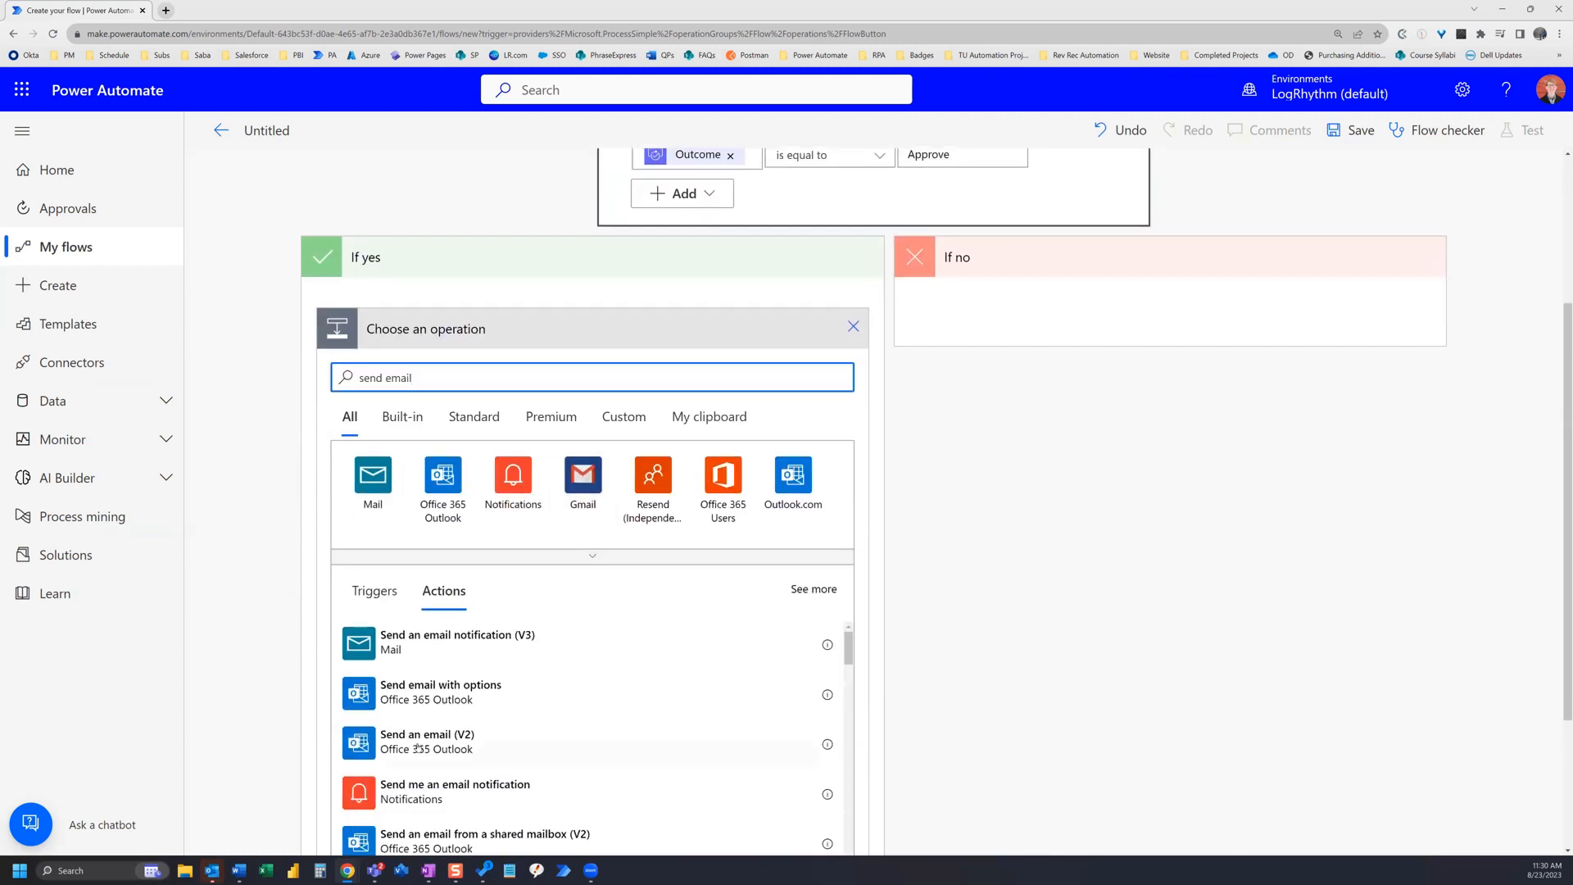
left_click(477, 743)
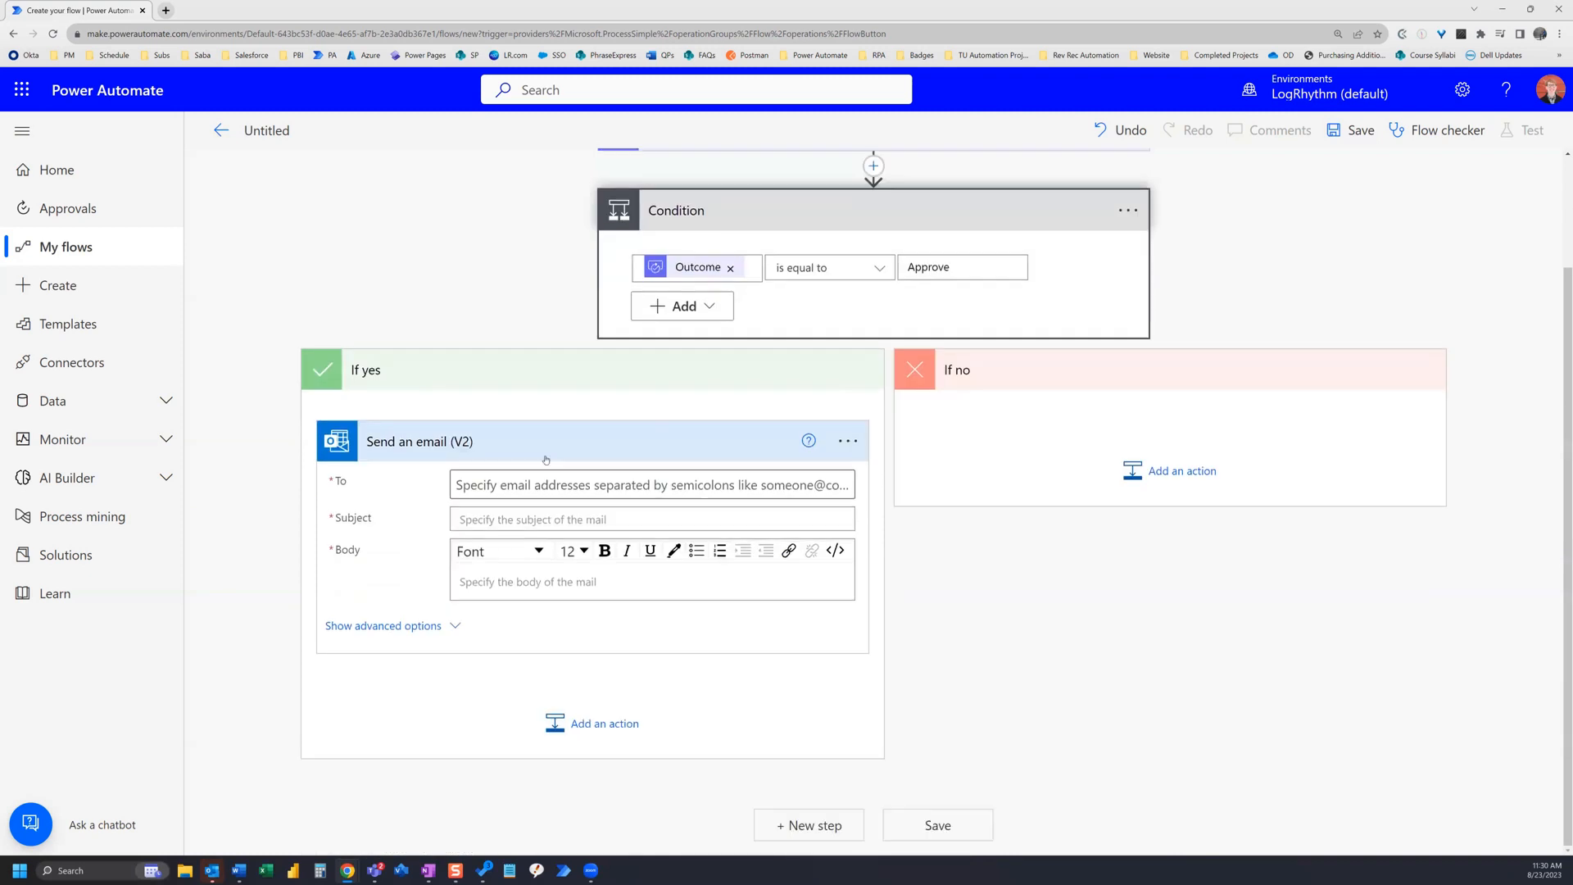
Step: Address the email to a colleague and set its subject to Your Request is Approved
left_click(544, 485)
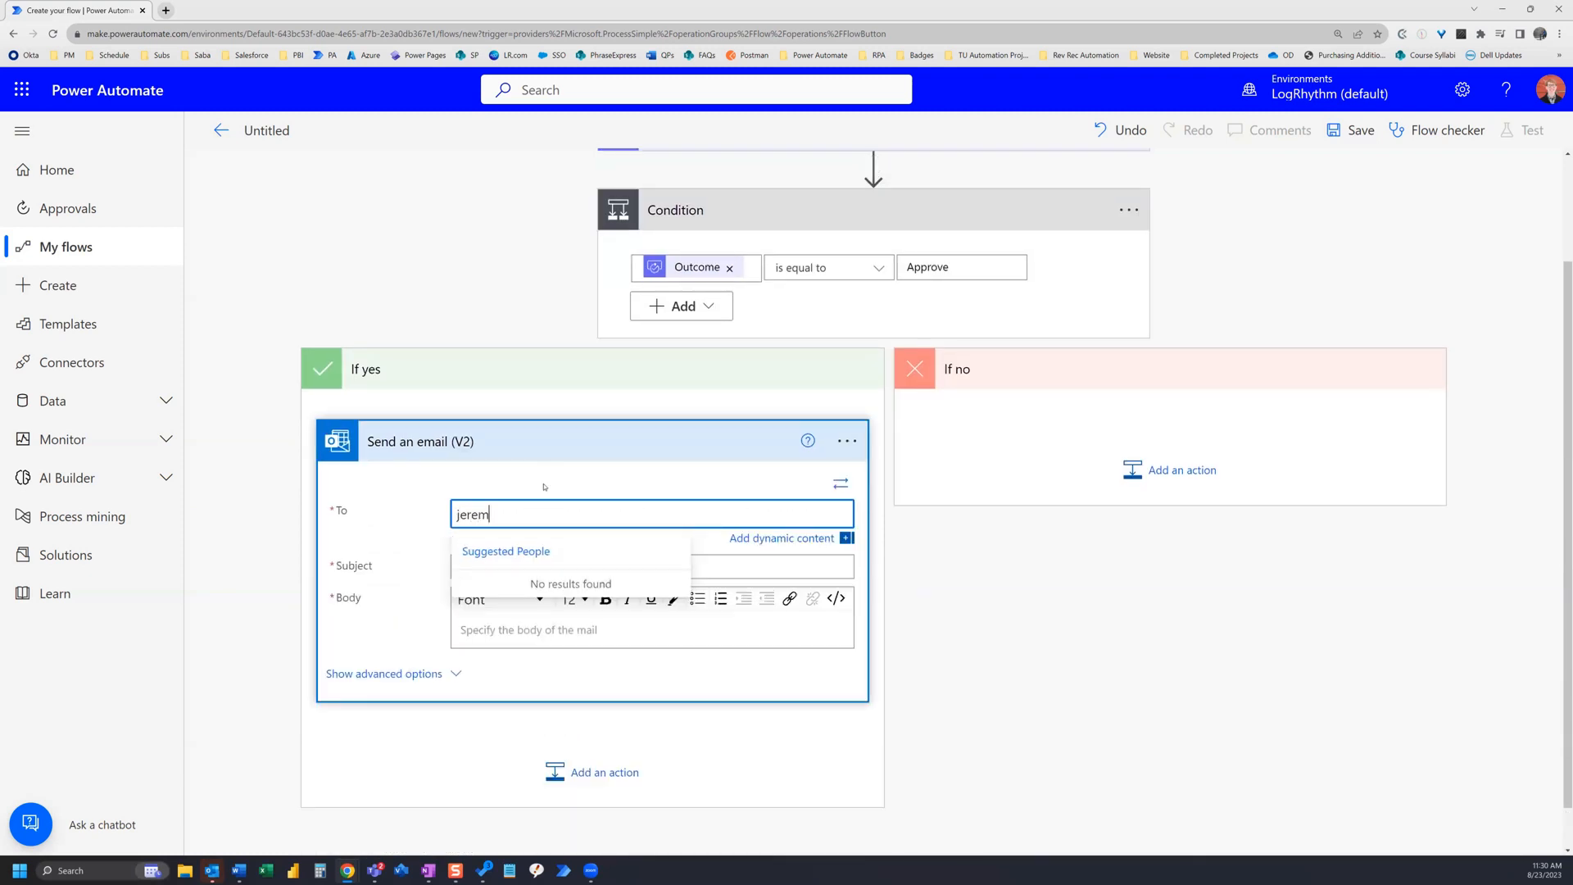
left_click(516, 599)
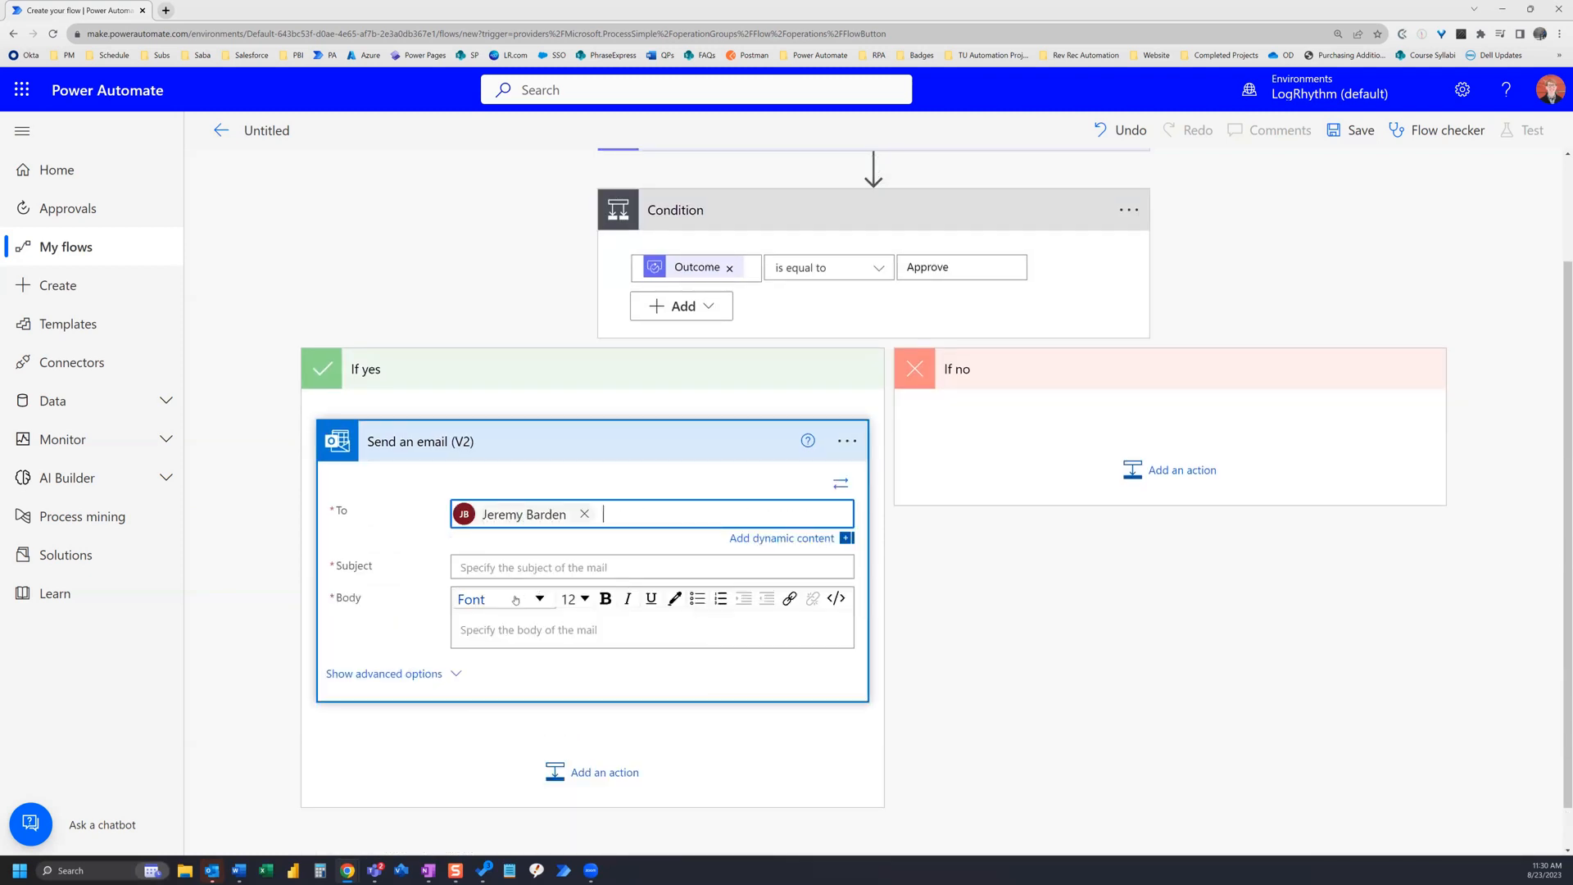
left_click(523, 567)
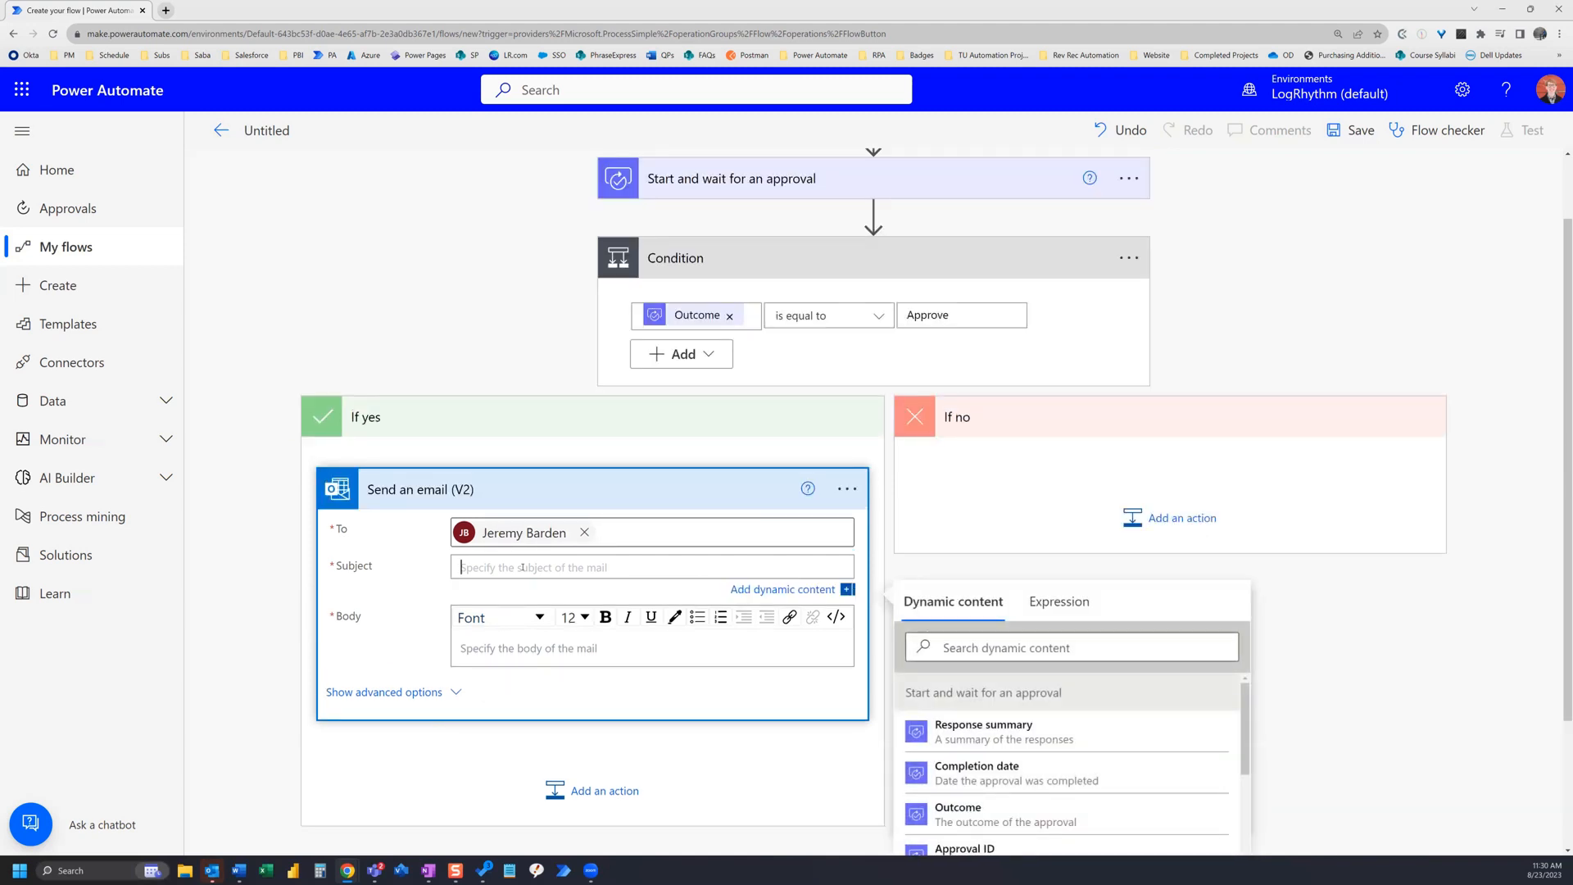
type("Your Request is Approved")
Step: Start the email body with 'Outcome:' followed by the approval's Outcome dynamic content and a new line
left_click(503, 648)
scroll(503, 646, "down", 2)
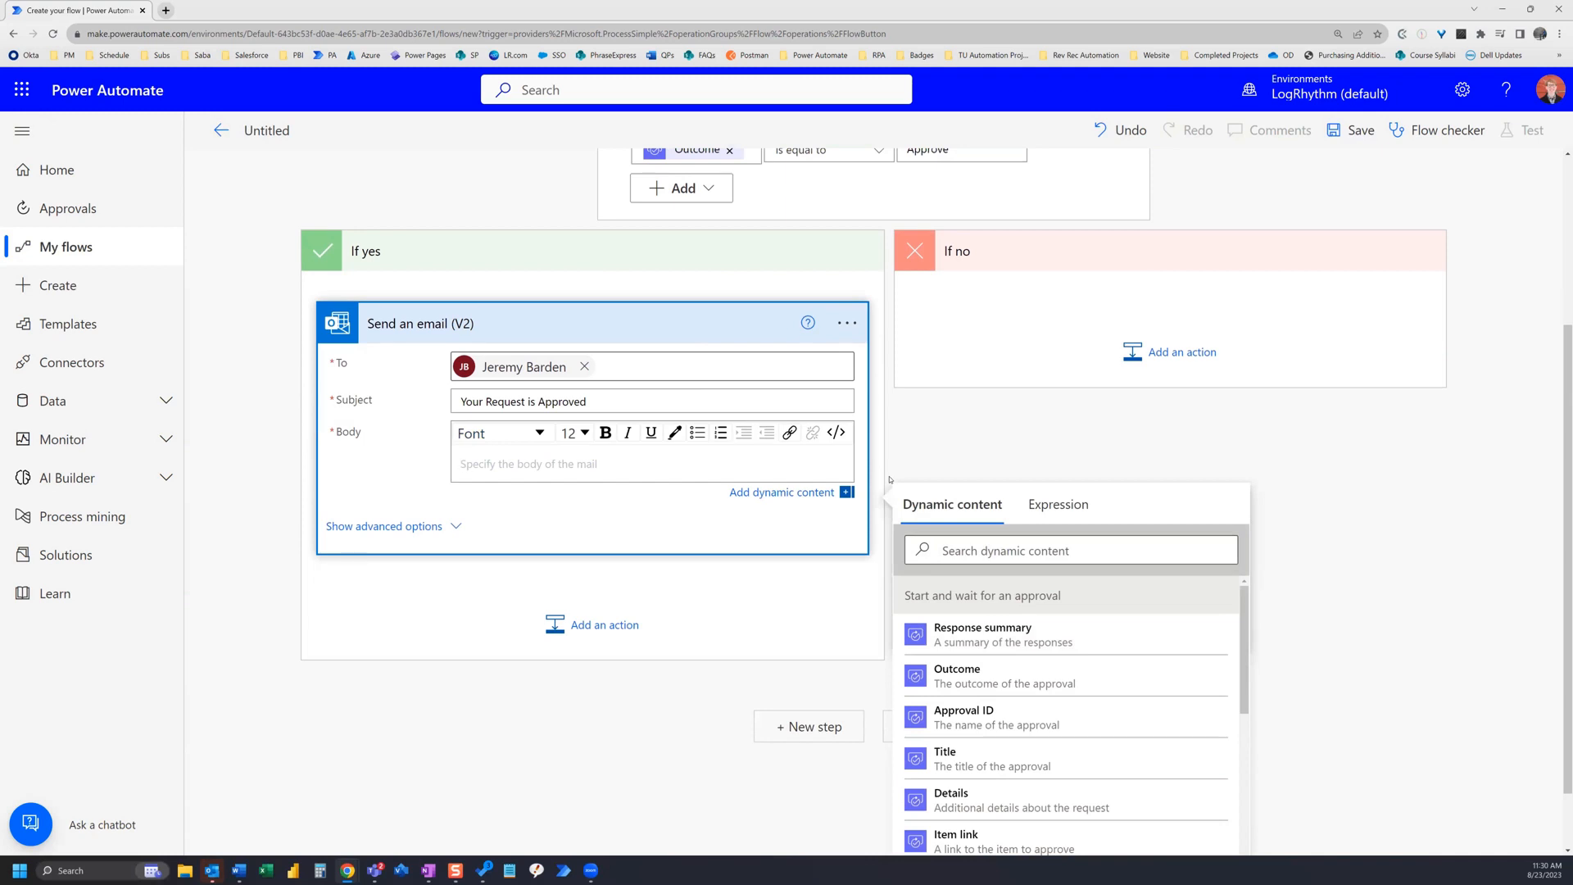
type("Outcome:")
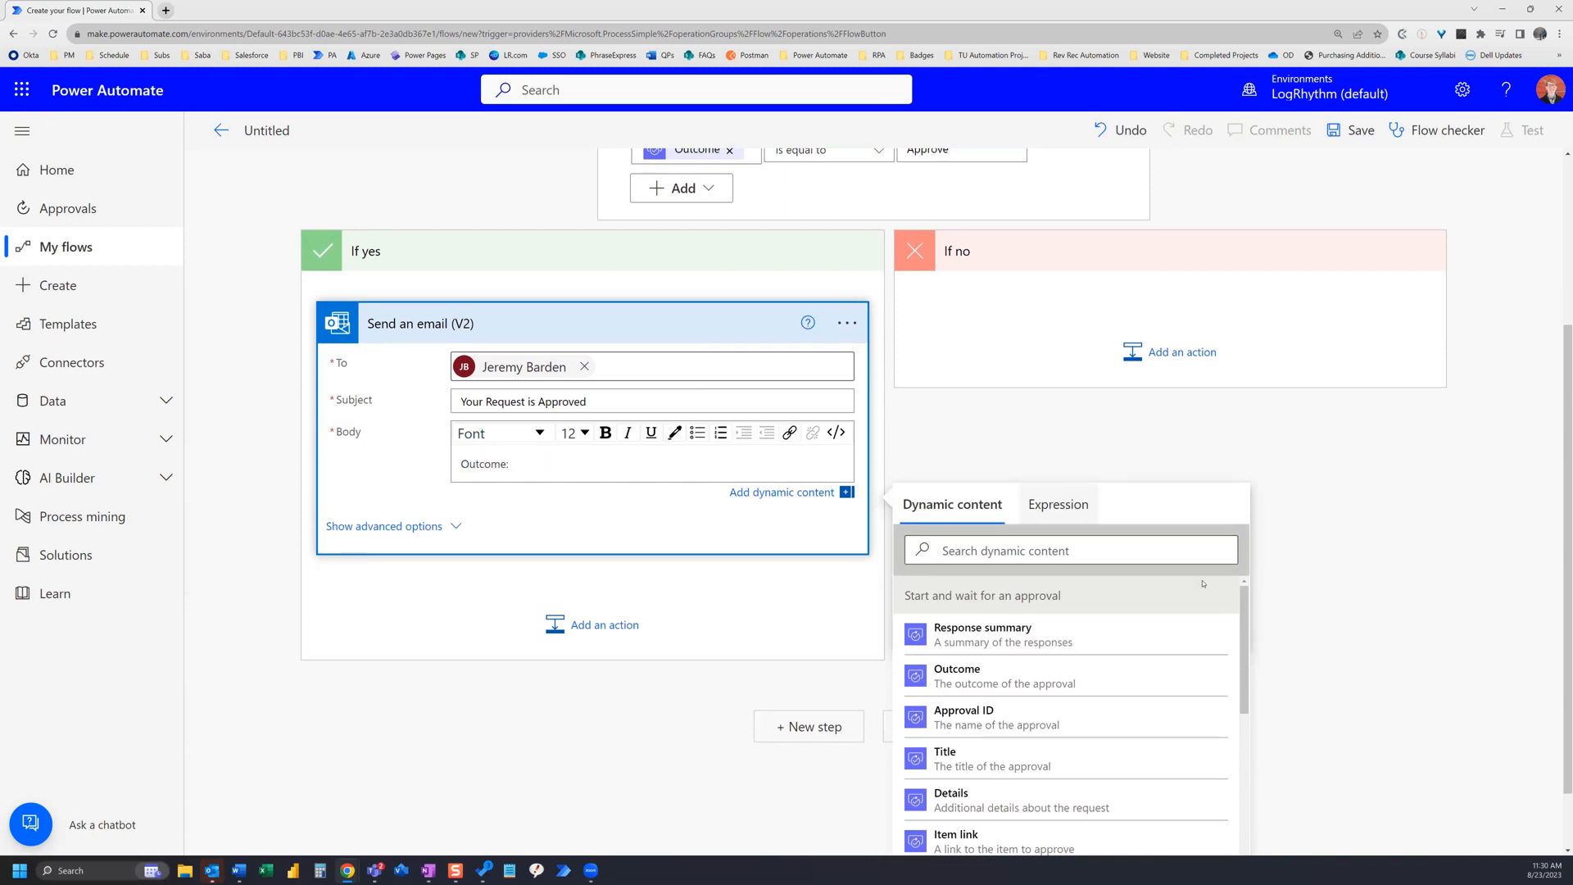
left_click(969, 677)
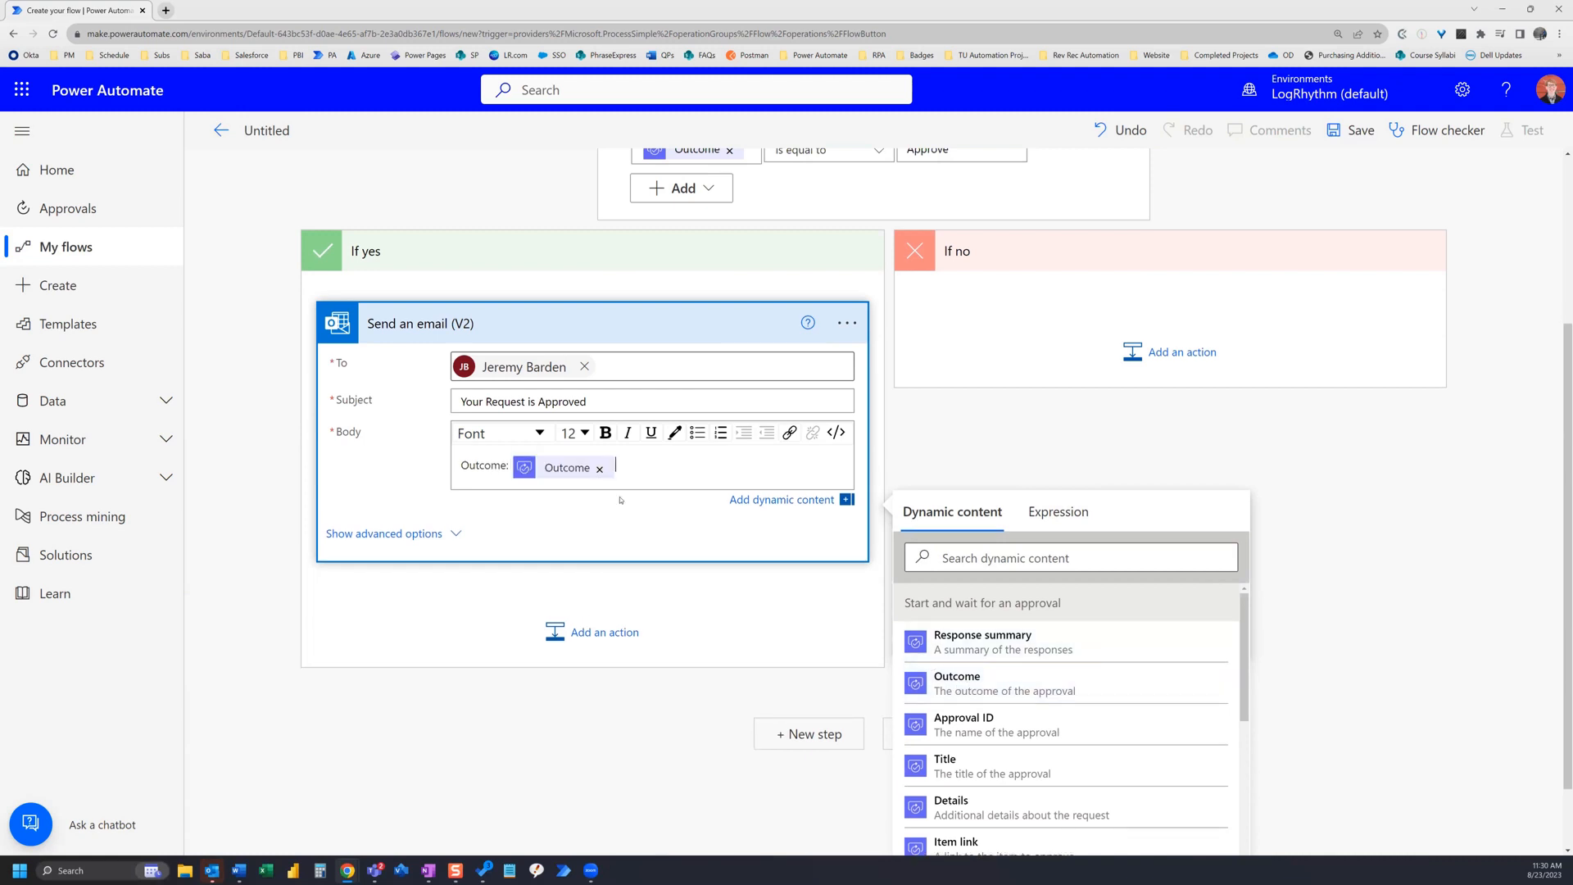
key("Return")
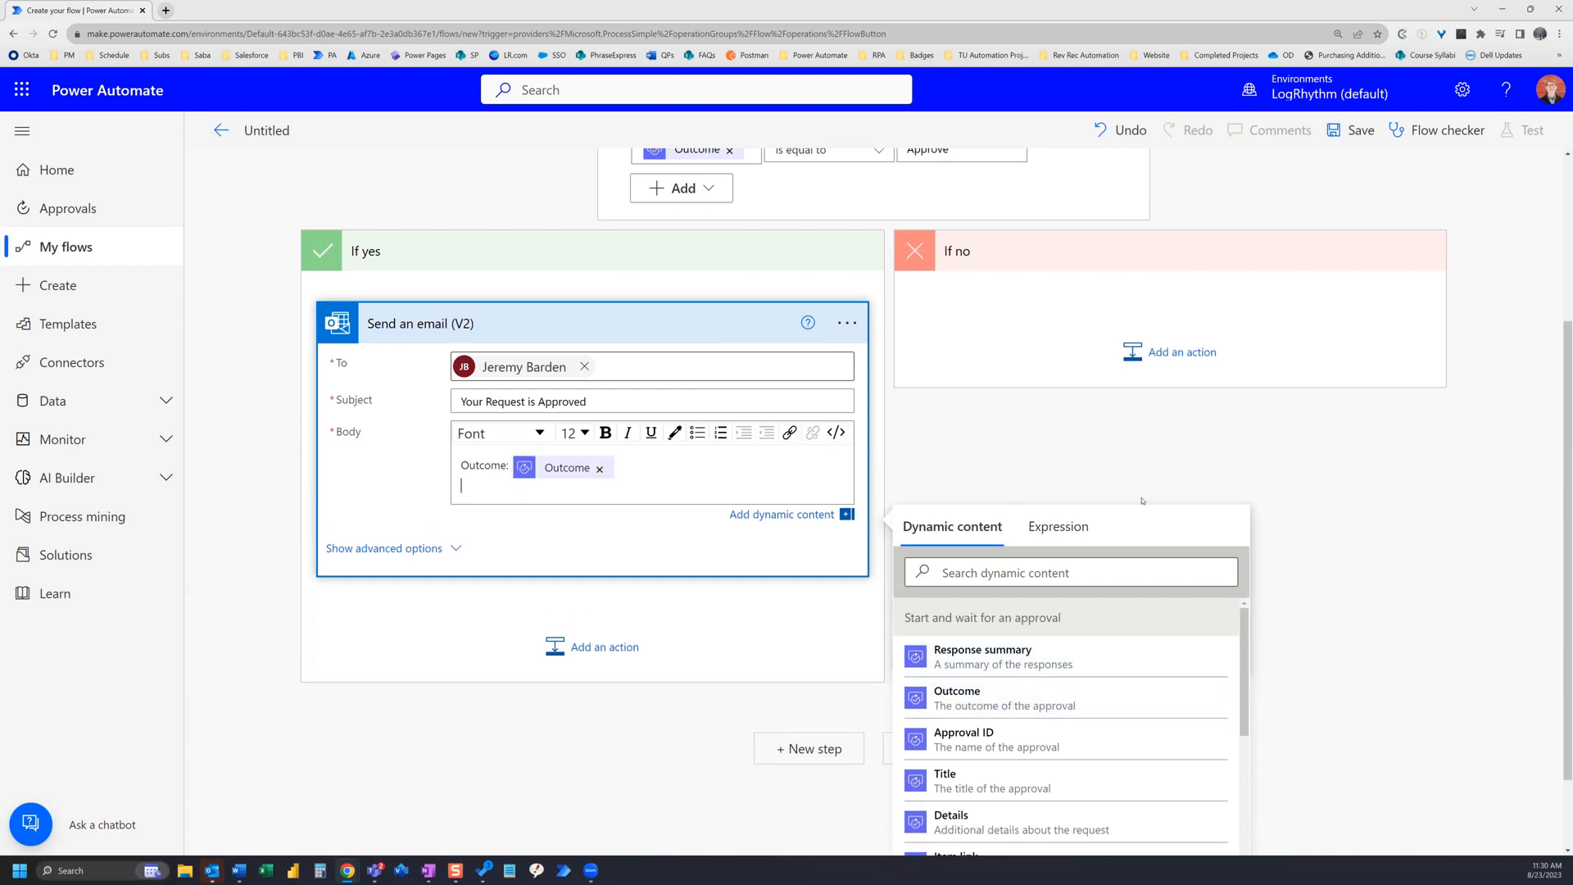
Step: Add a 'Comments:' line with the Responses Comments dynamic content to the email body
scroll(1106, 741, "down", 2)
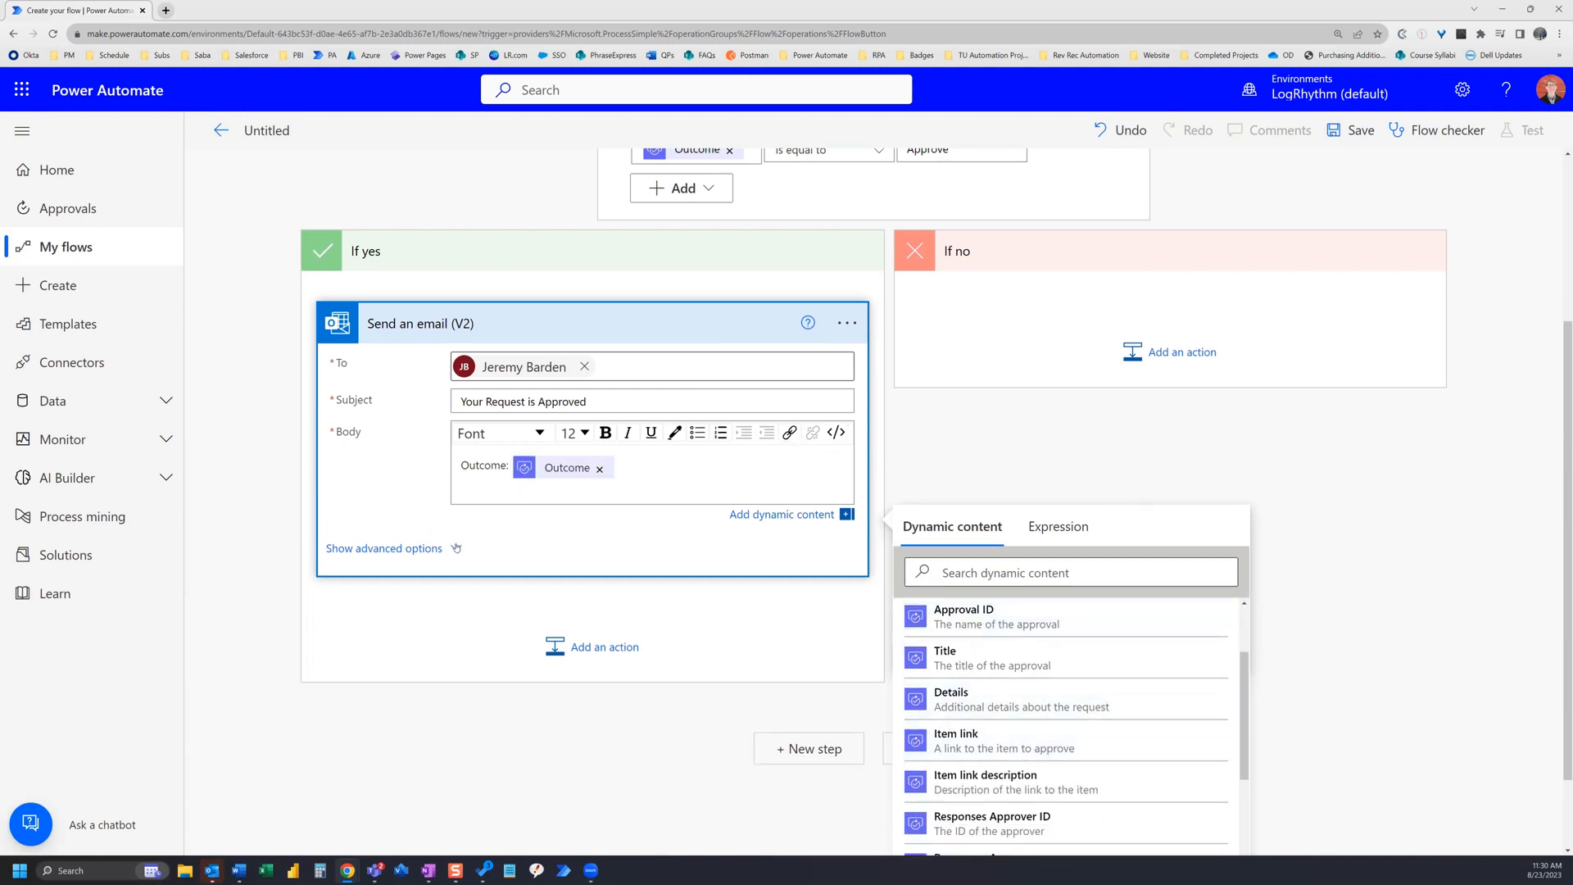
type("Comment")
key("BackSpace")
key("BackSpace")
type("nts:")
scroll(1110, 642, "down", 5)
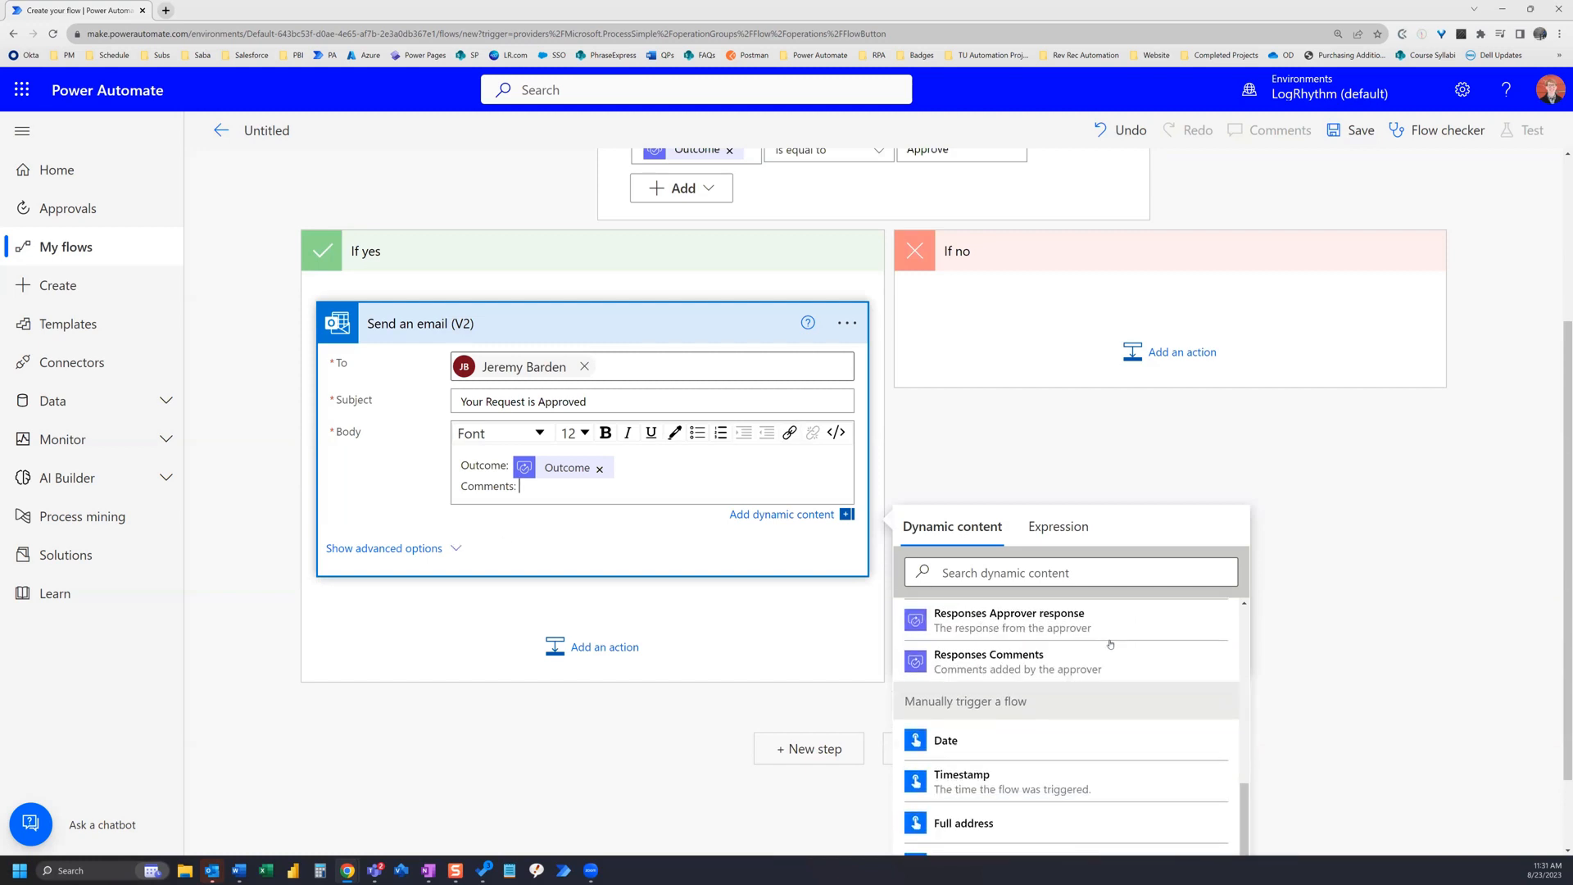
left_click(1029, 662)
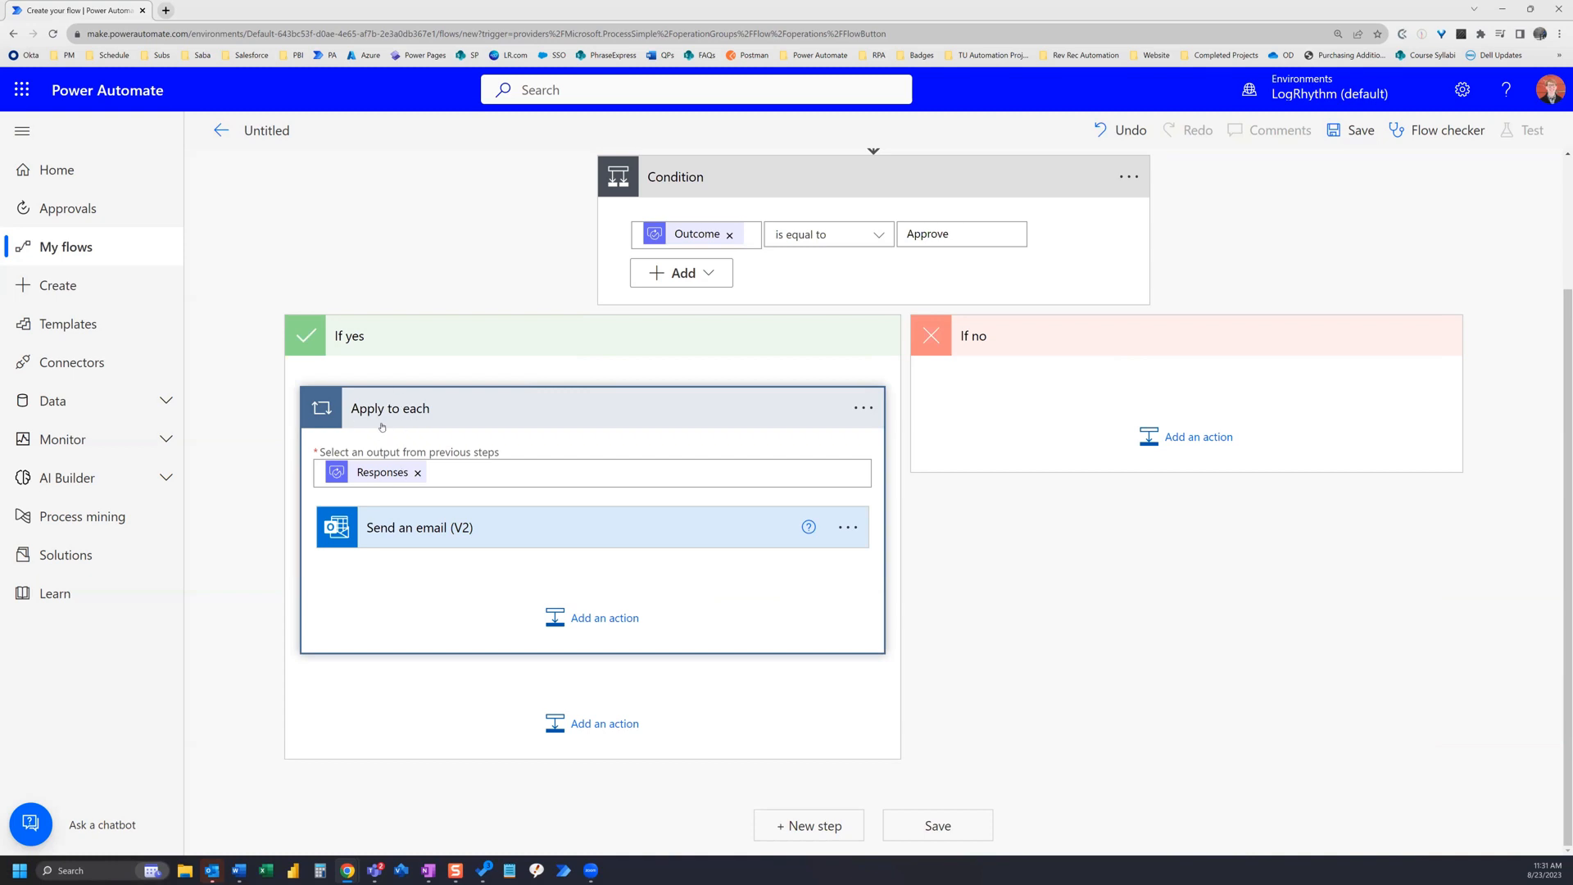
Step: Add an Office 365 Outlook 'Send an email (V2)' action to the If no branch
left_click(1194, 435)
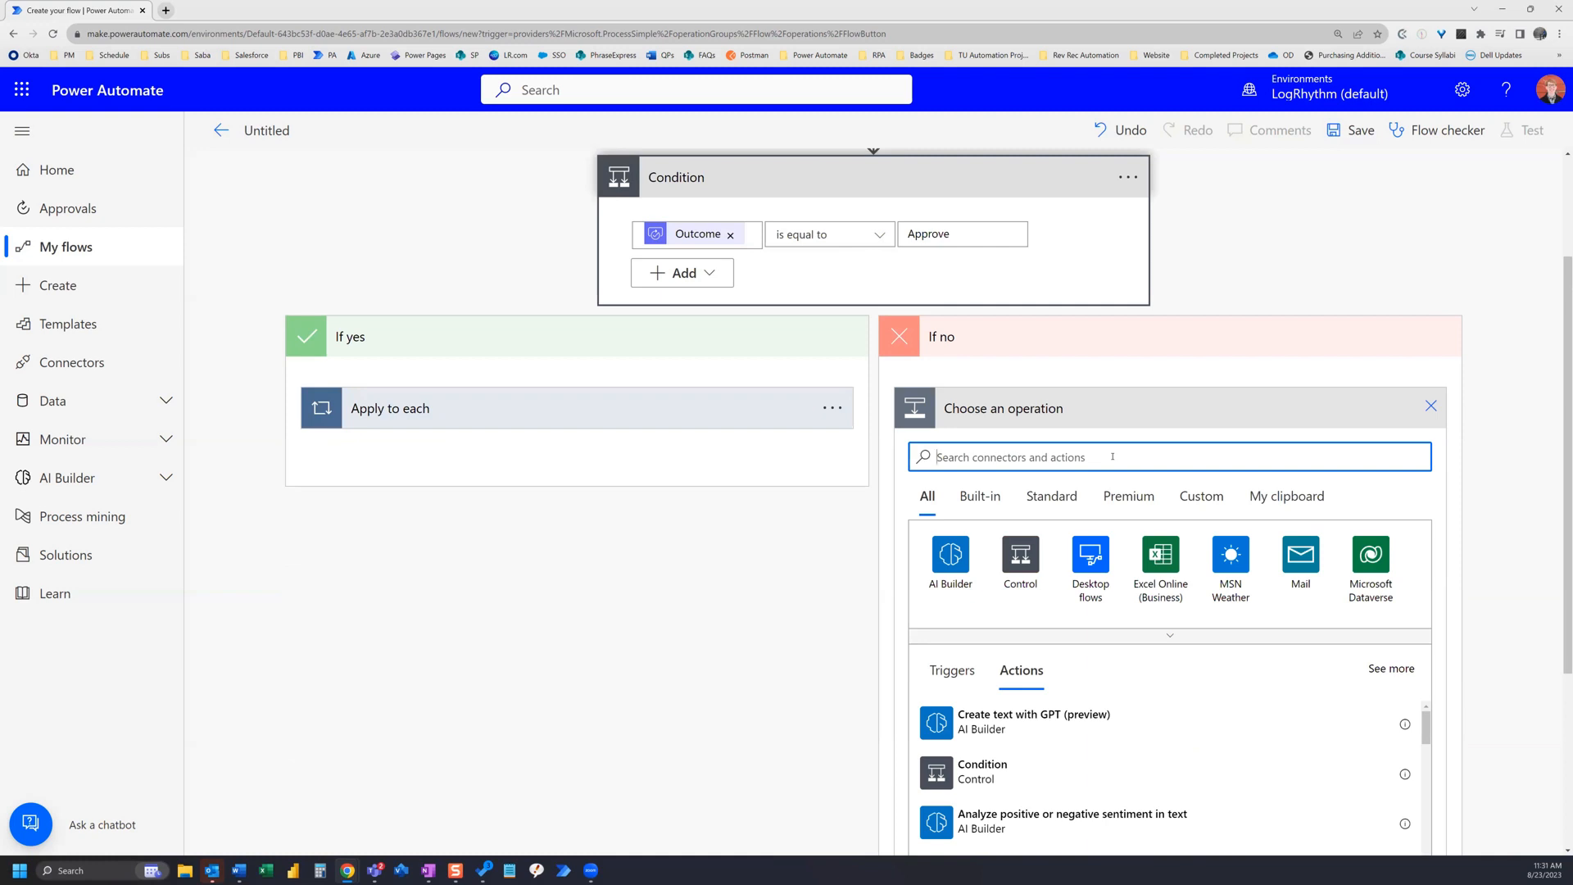
type("send email")
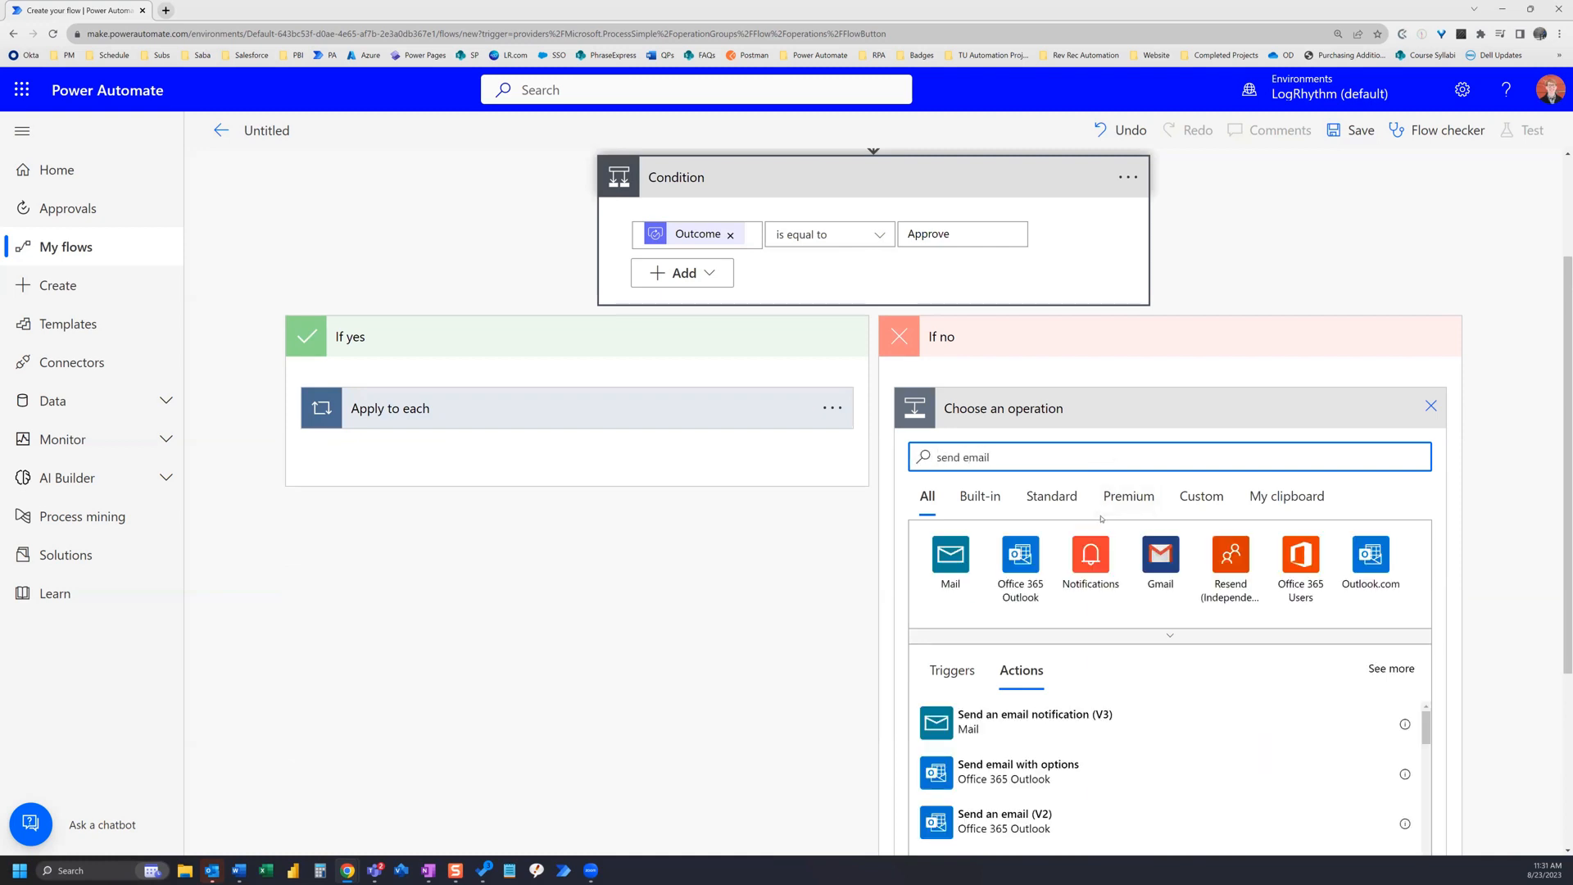
scroll(1063, 737, "down", 1)
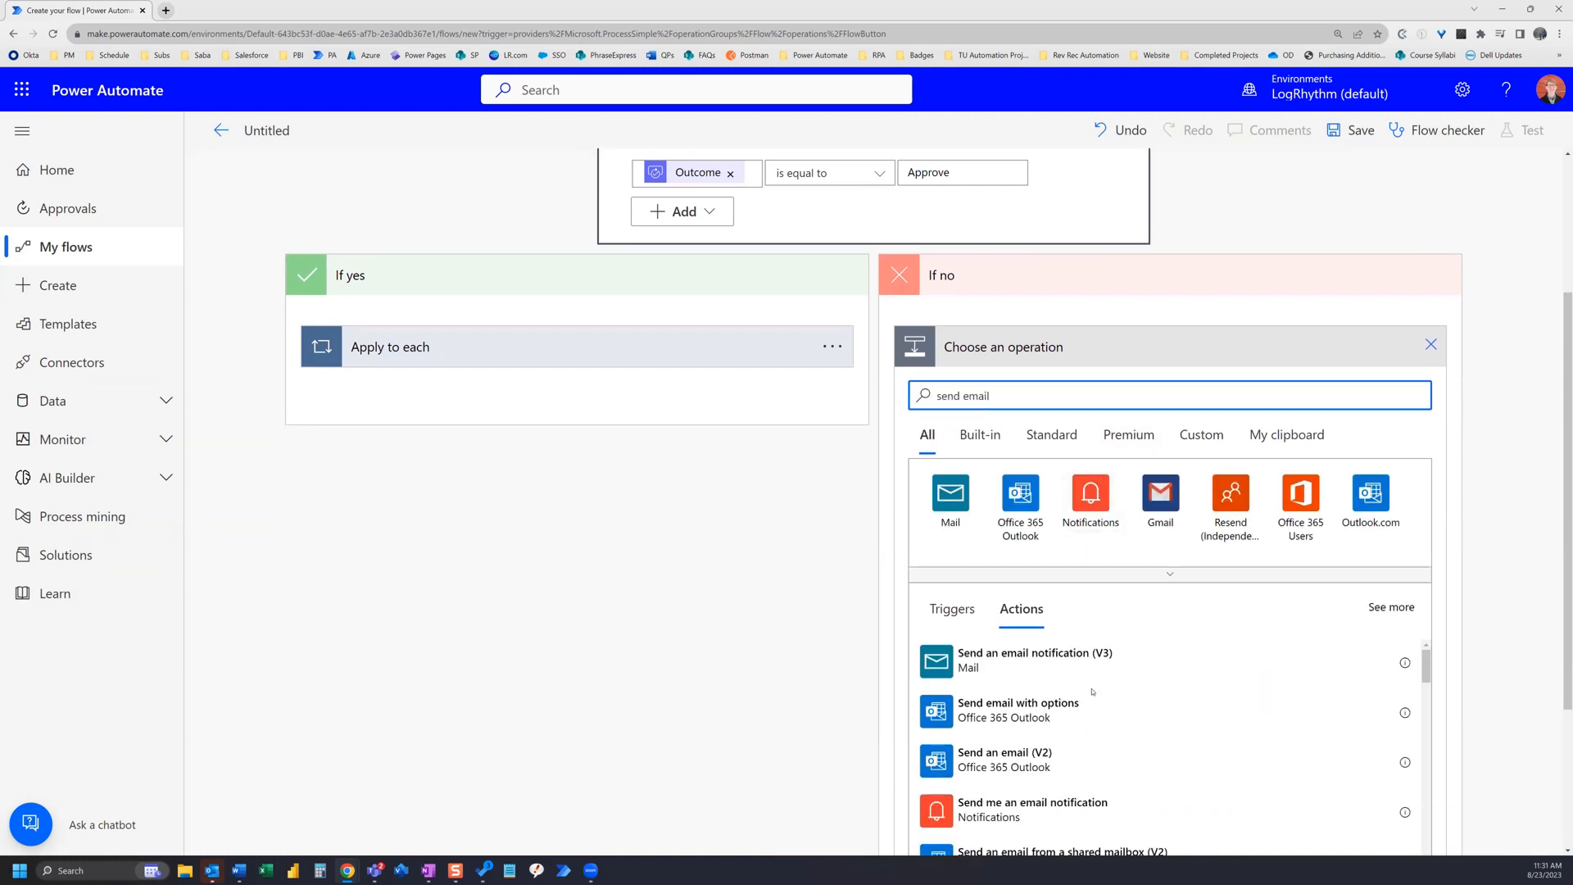
left_click(1064, 763)
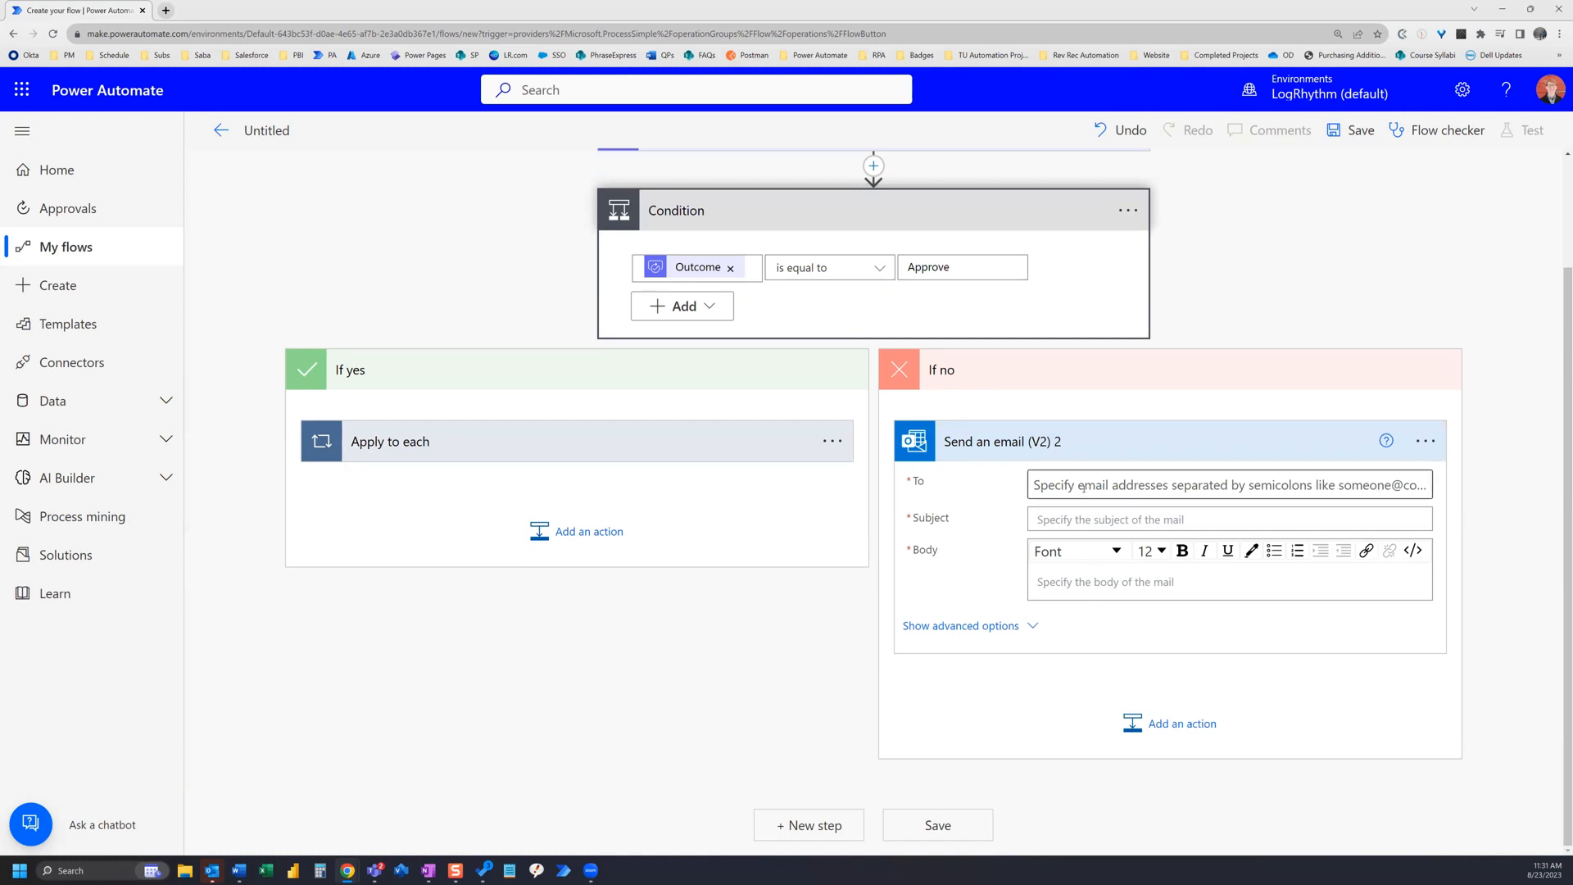
Step: Address the email to a colleague and set its subject to Your Request is Rejected
left_click(1084, 485)
type("jeremy")
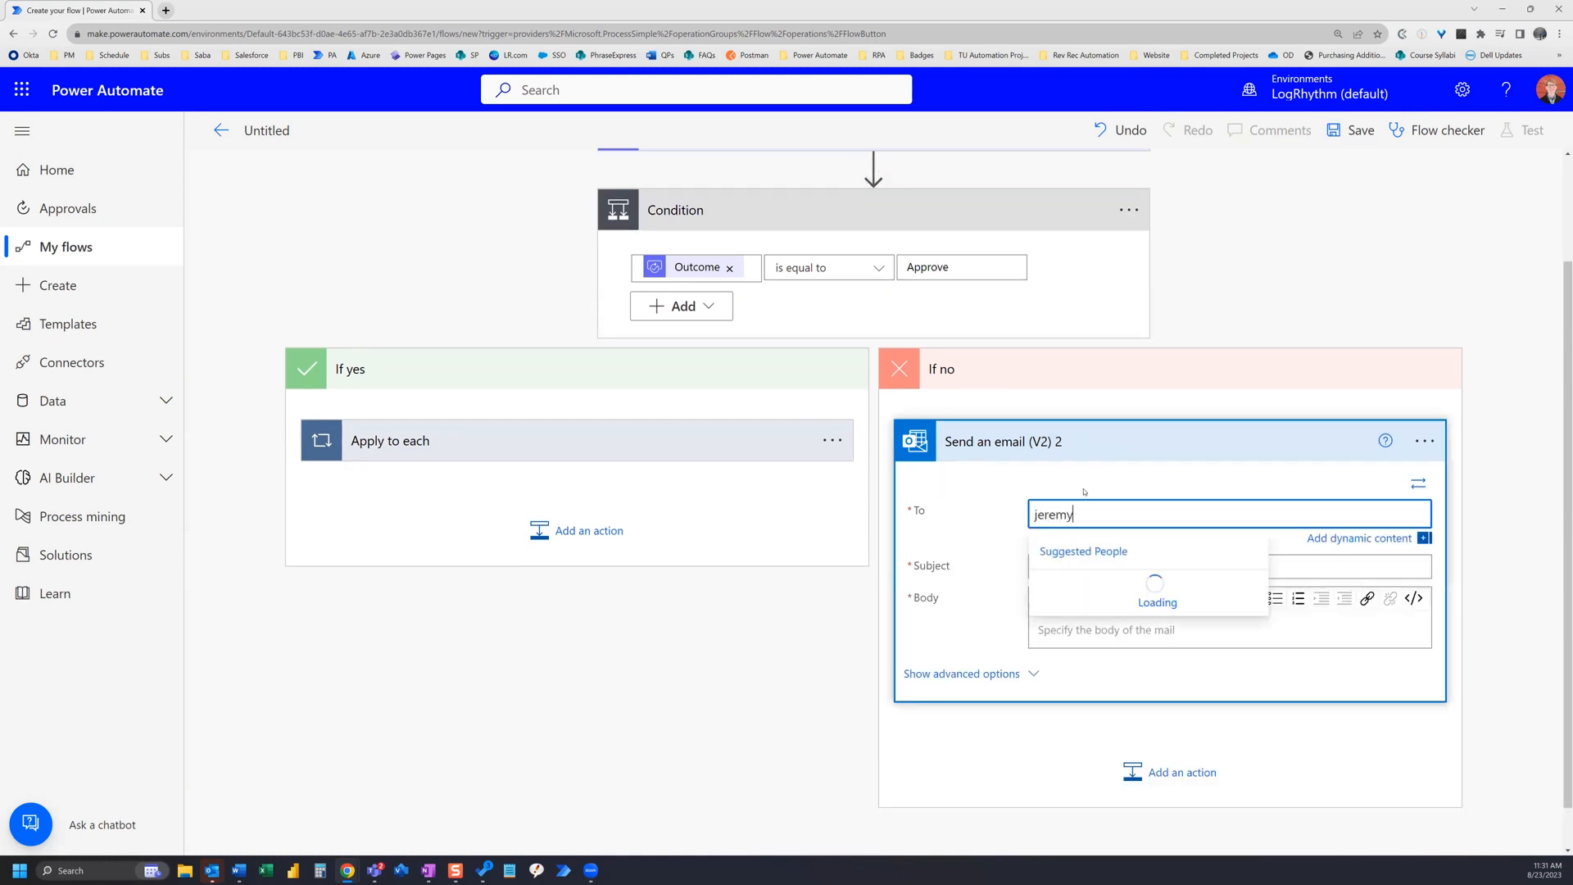
key("Tab")
left_click(1099, 567)
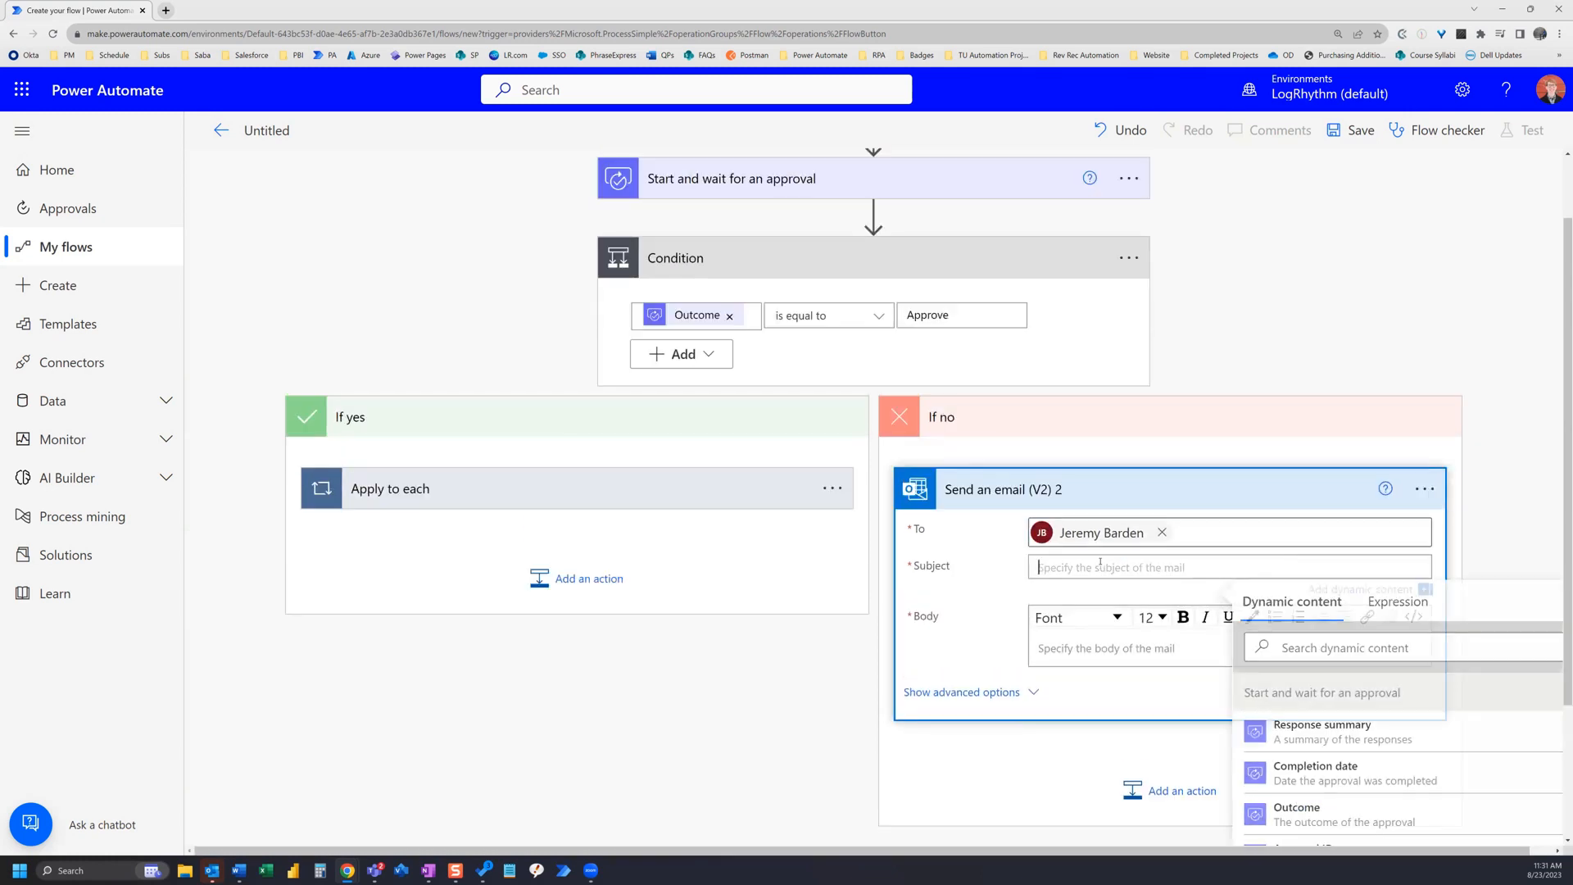
type("Your Re")
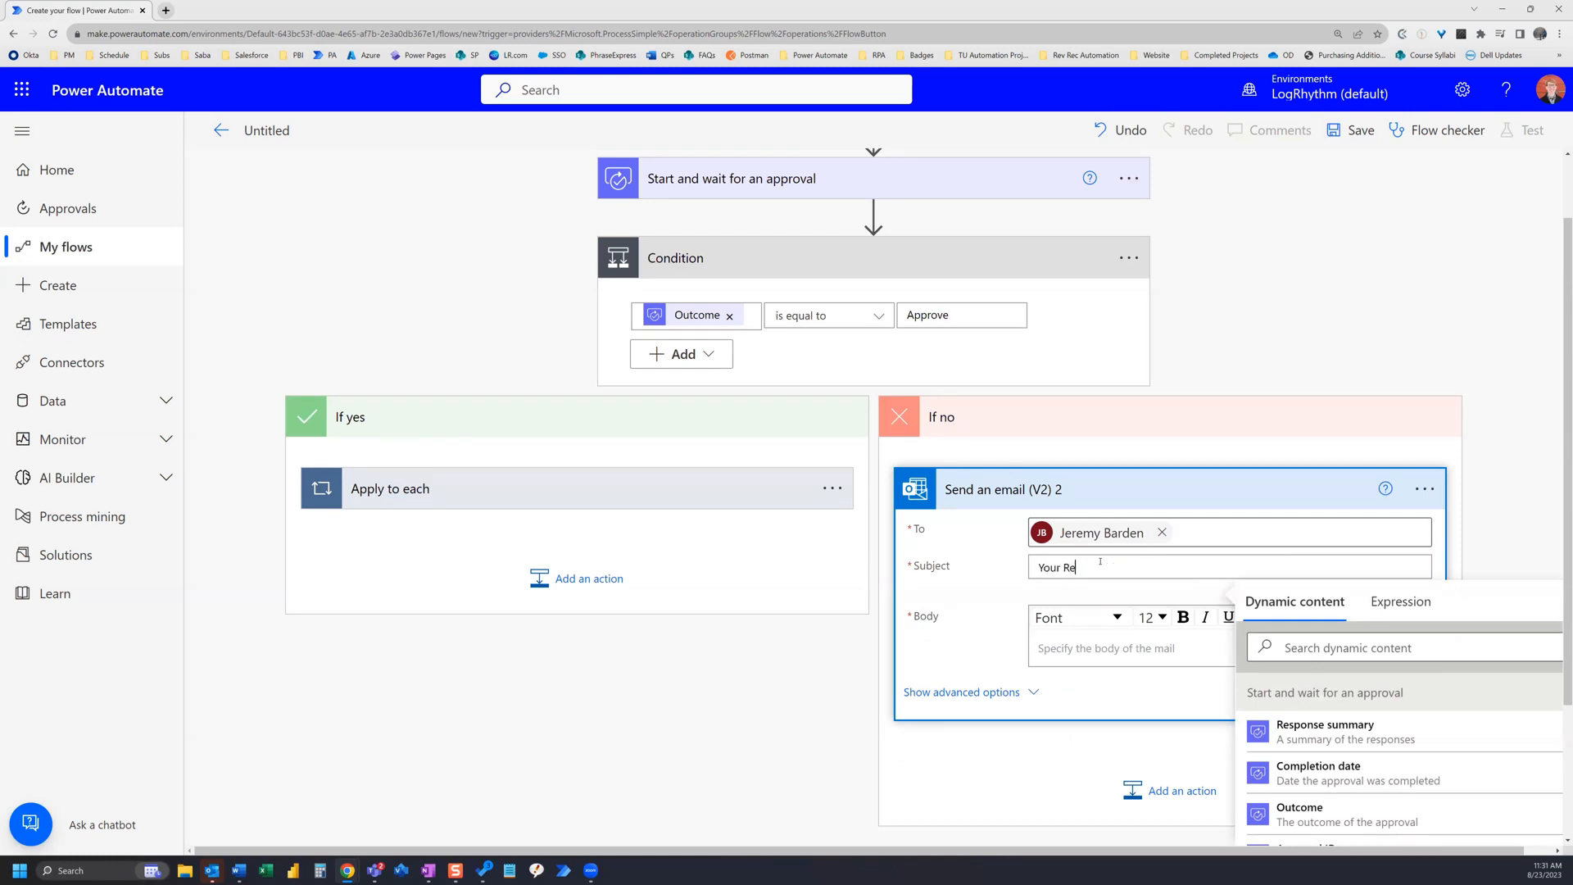
type("quest is Rejected")
Step: Start the email body with 'Outcome:' followed by the approval's Outcome dynamic content and a new line
left_click(1066, 647)
type("Ou")
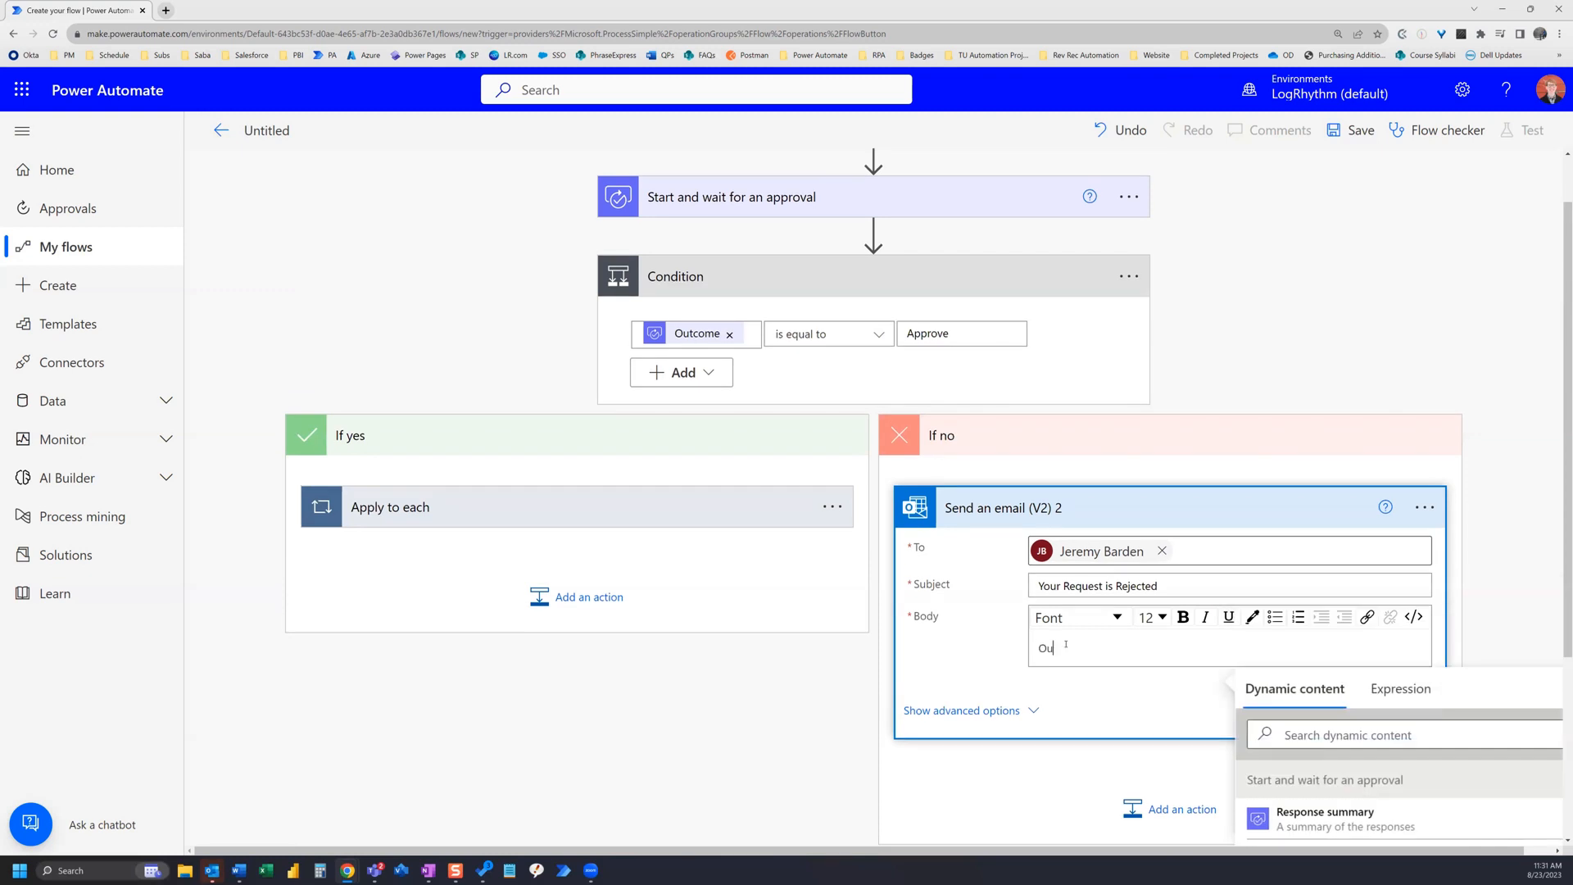
type("tcome:")
scroll(1476, 563, "down", 2)
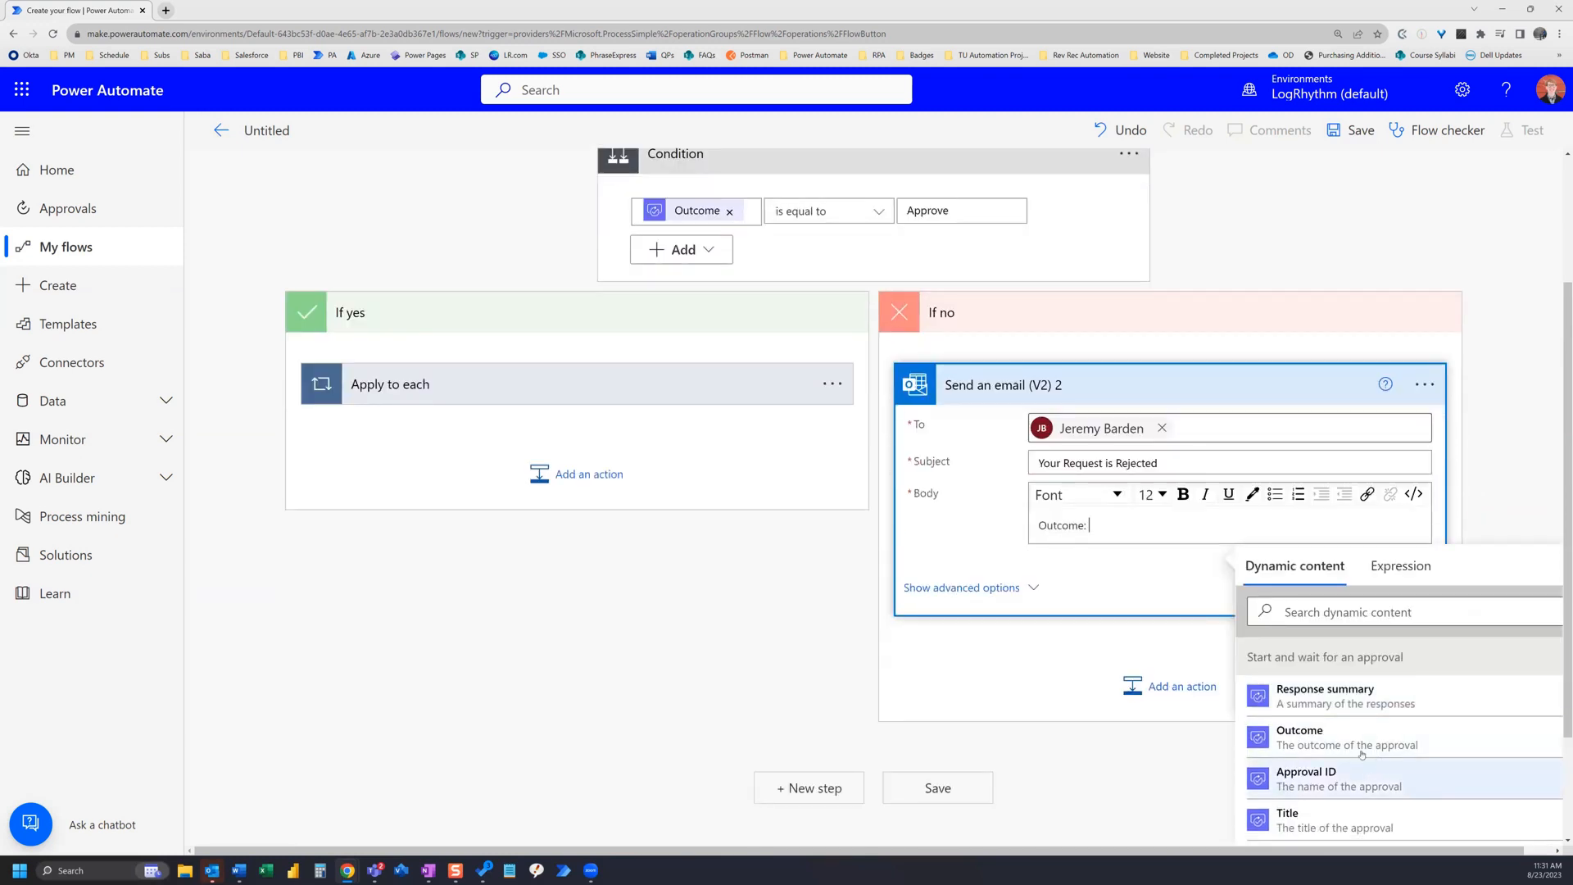
left_click(1360, 745)
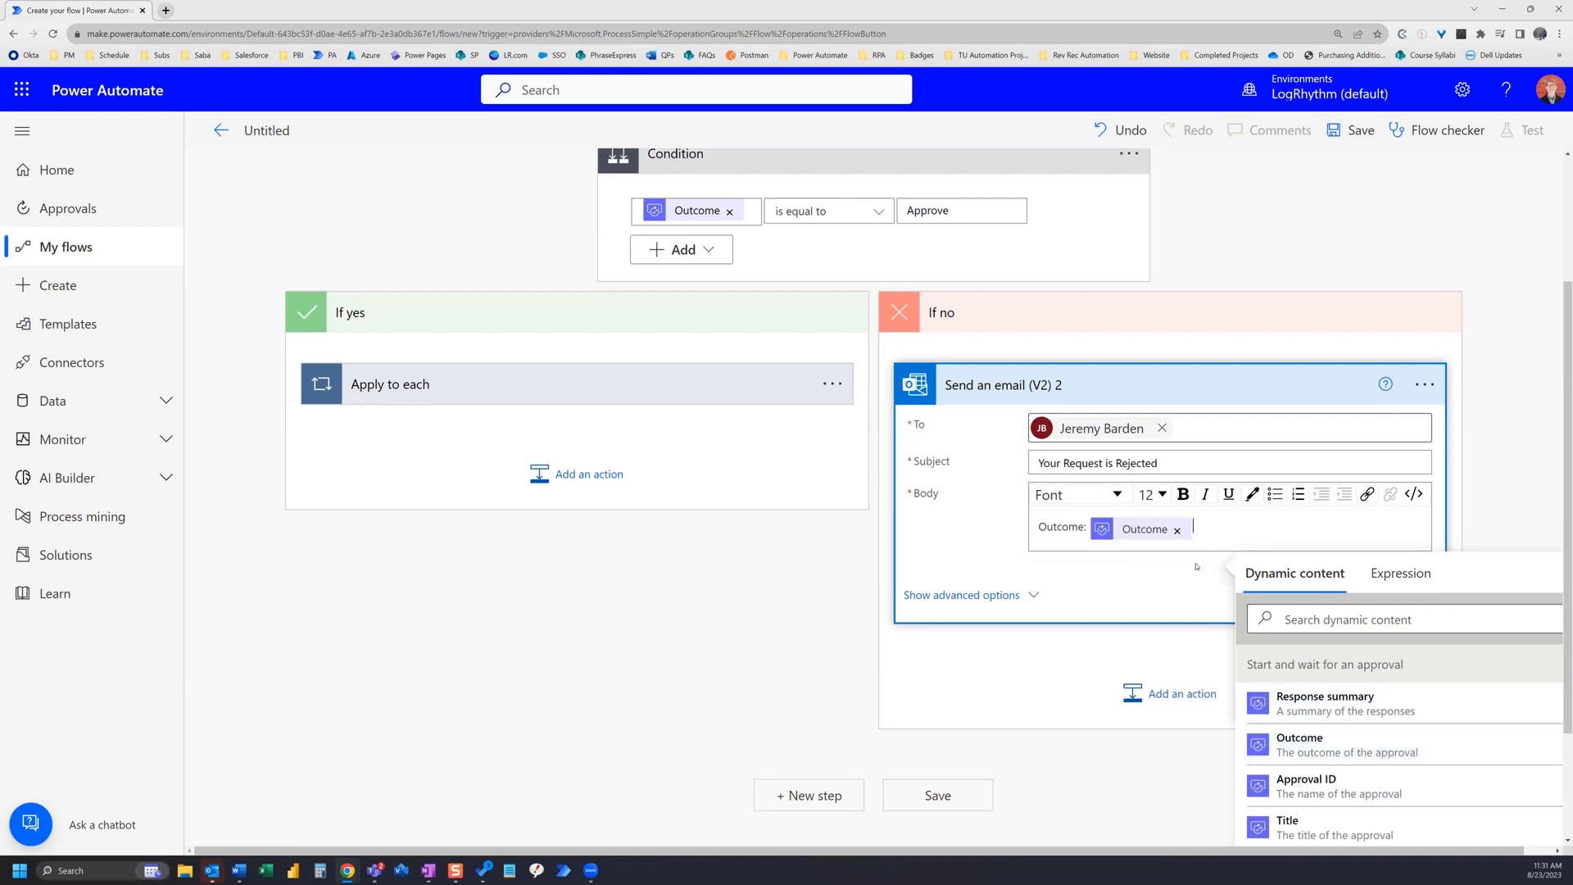
key("Return")
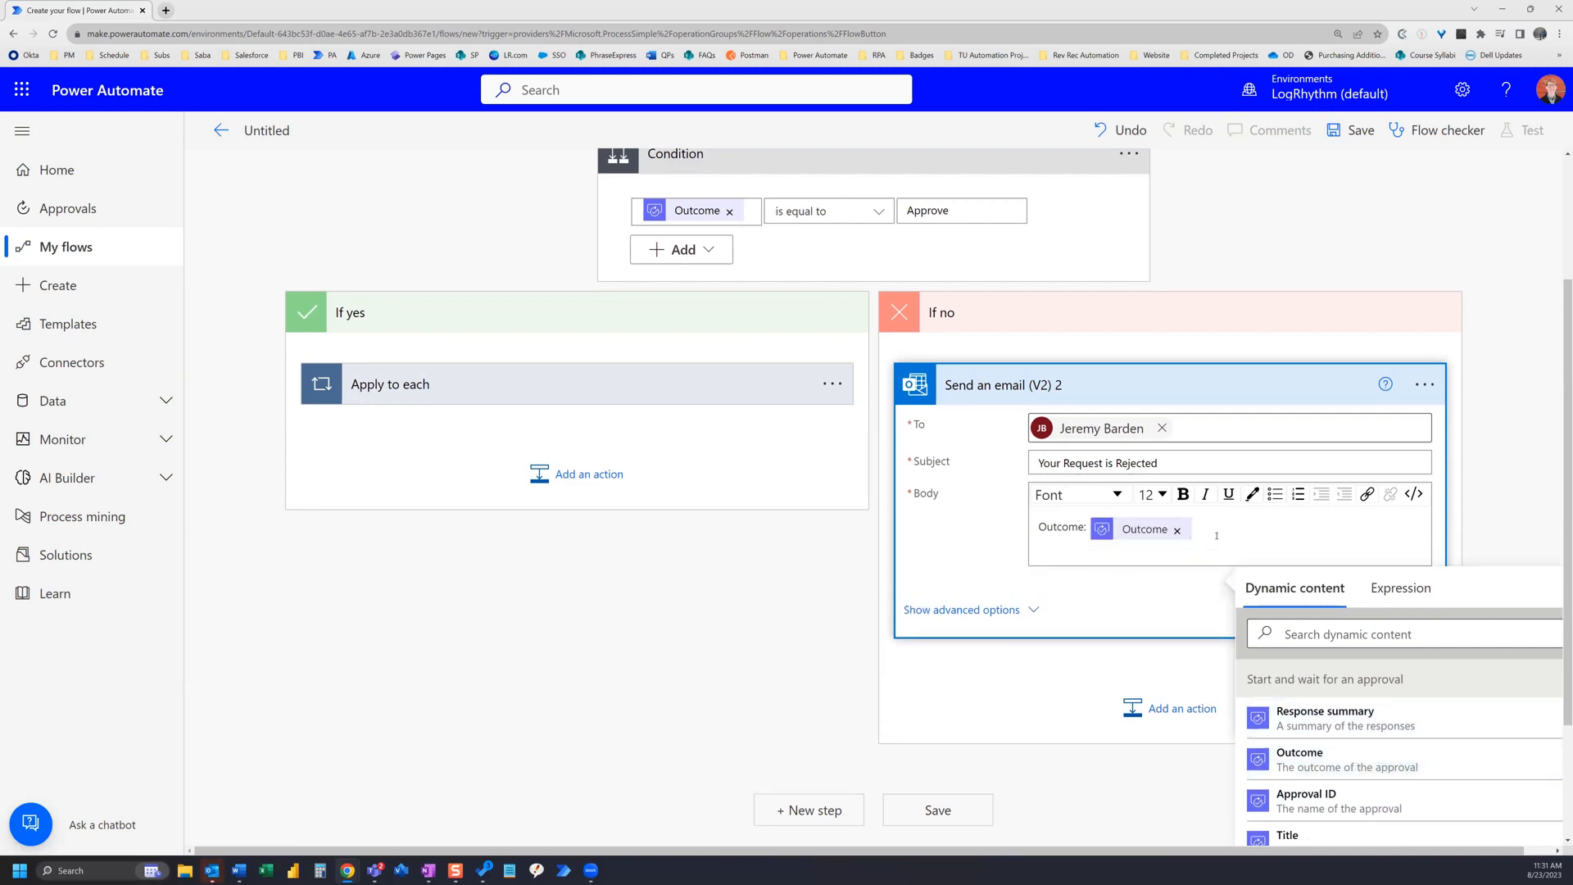
Step: Add a 'Comments:' line with the Responses Comments dynamic content to the email body
type("Comments:")
scroll(1419, 708, "down", 5)
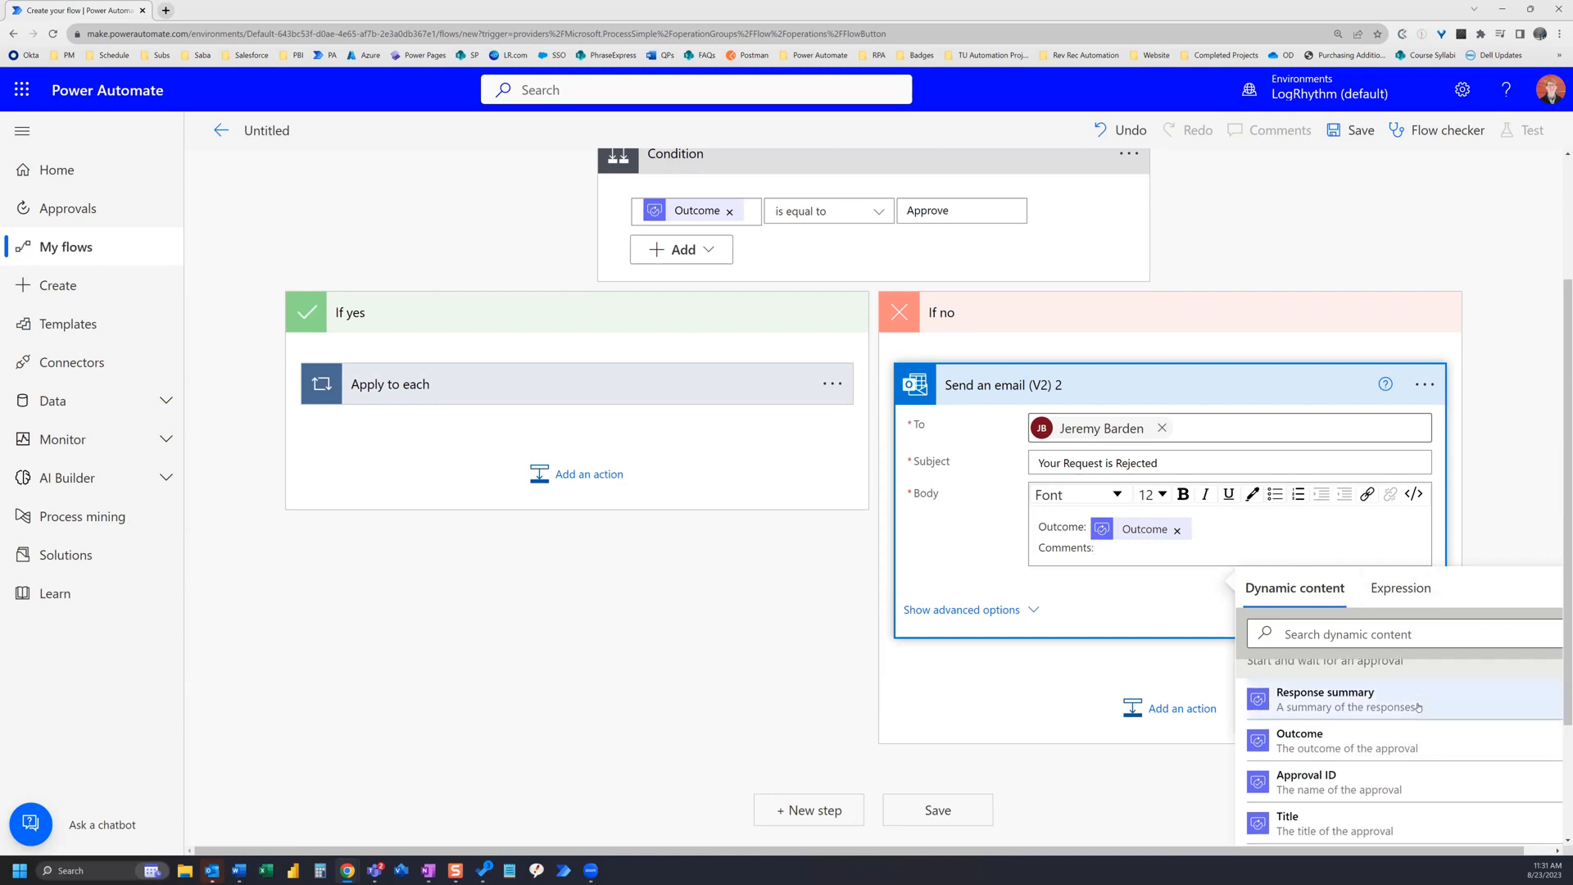
scroll(1419, 708, "down", 1)
scroll(1418, 708, "up", 1)
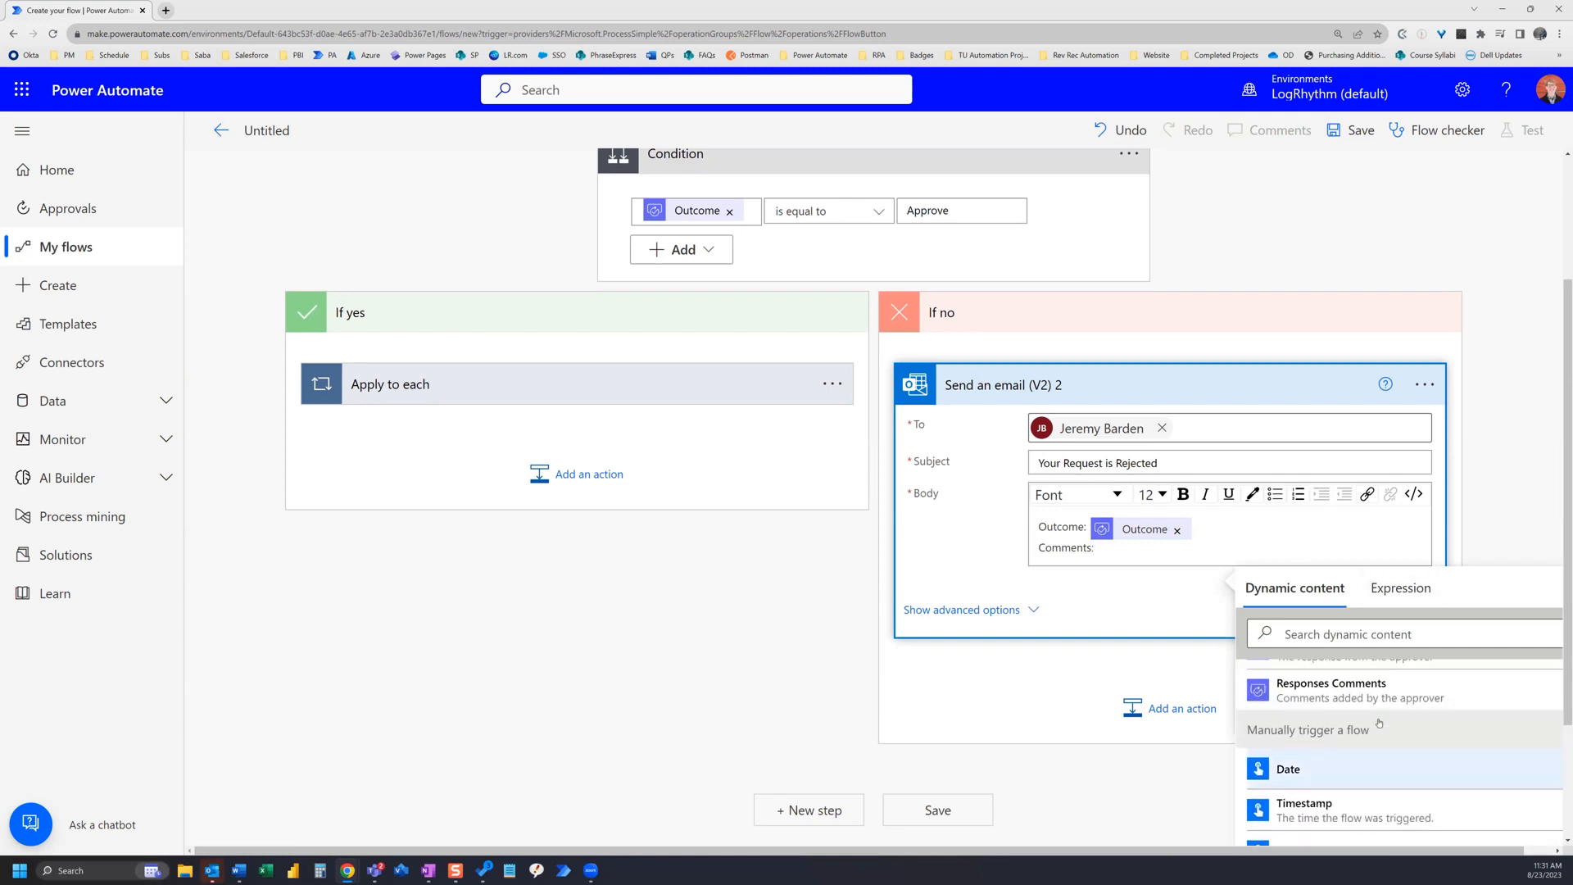
left_click(1344, 675)
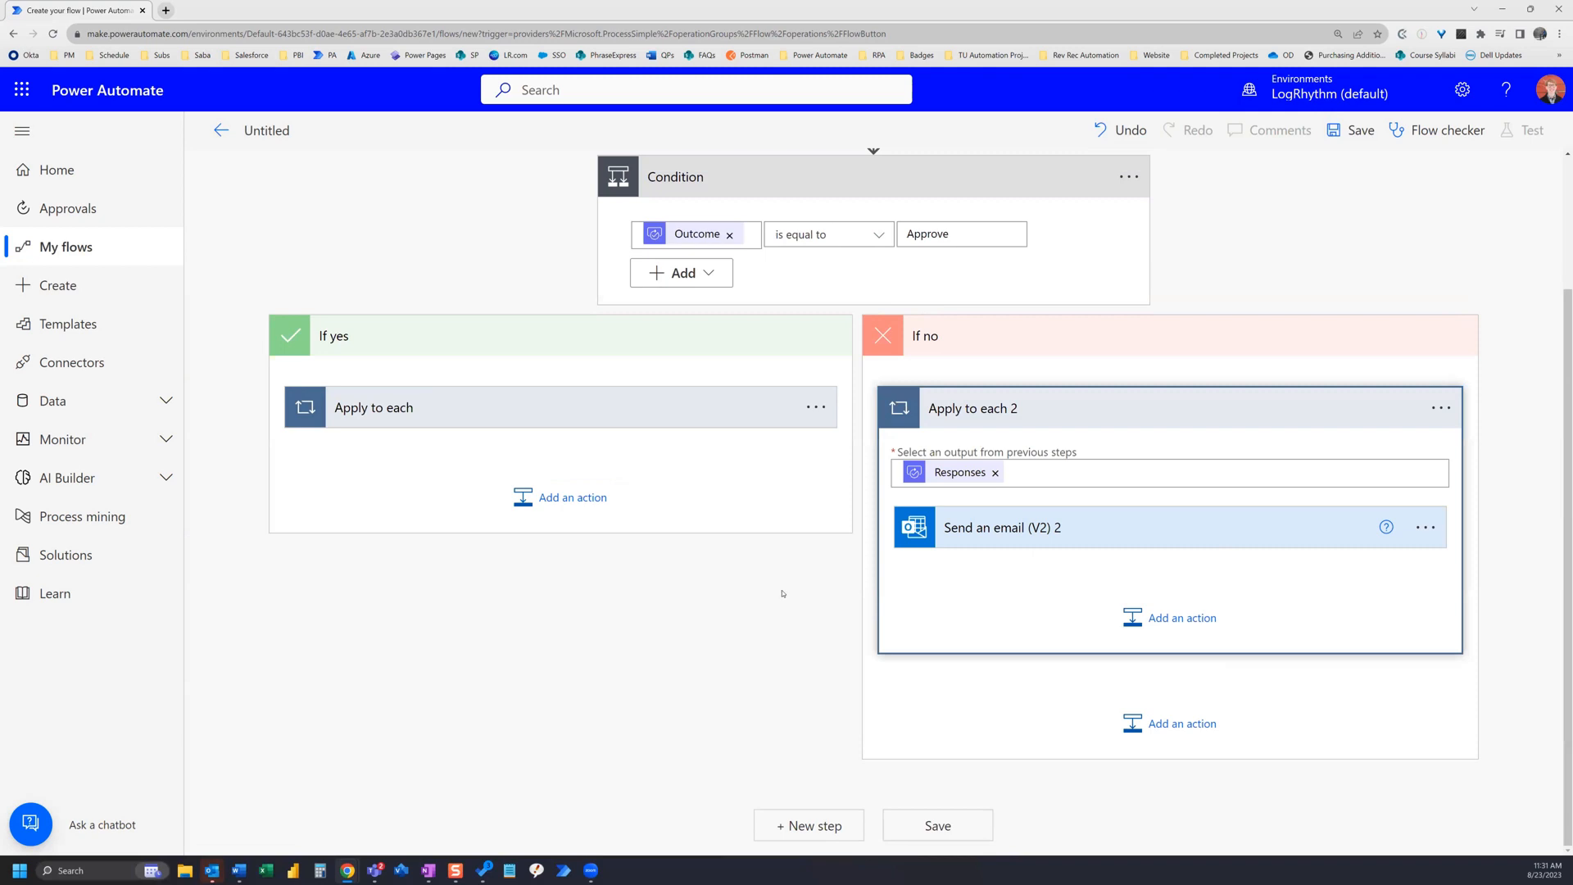
Step: Save the flow
scroll(764, 594, "up", 2)
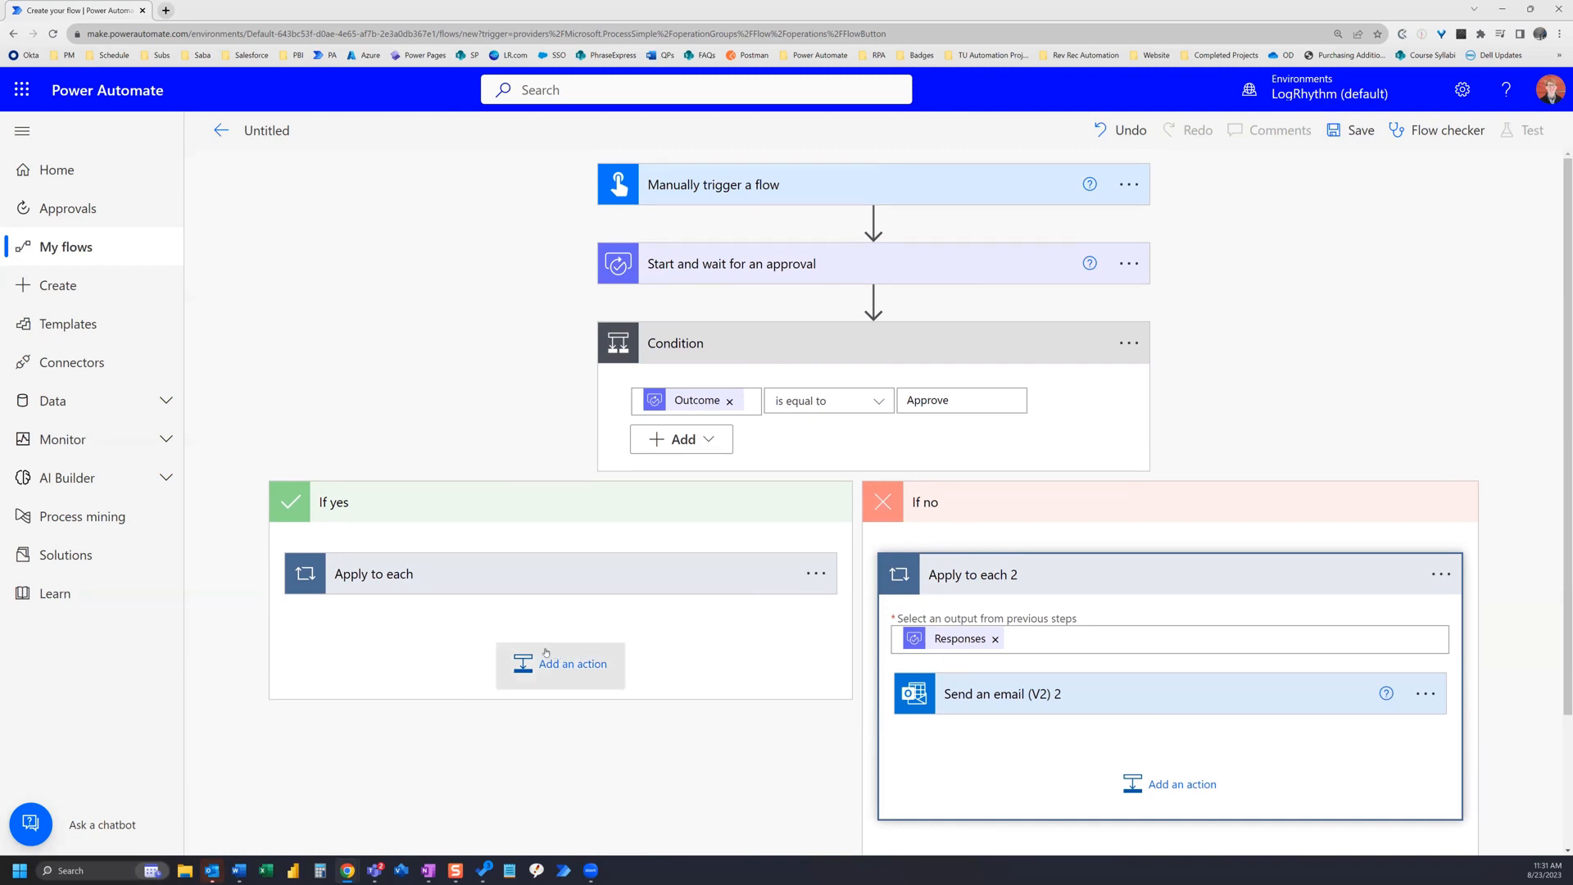
left_click(553, 585)
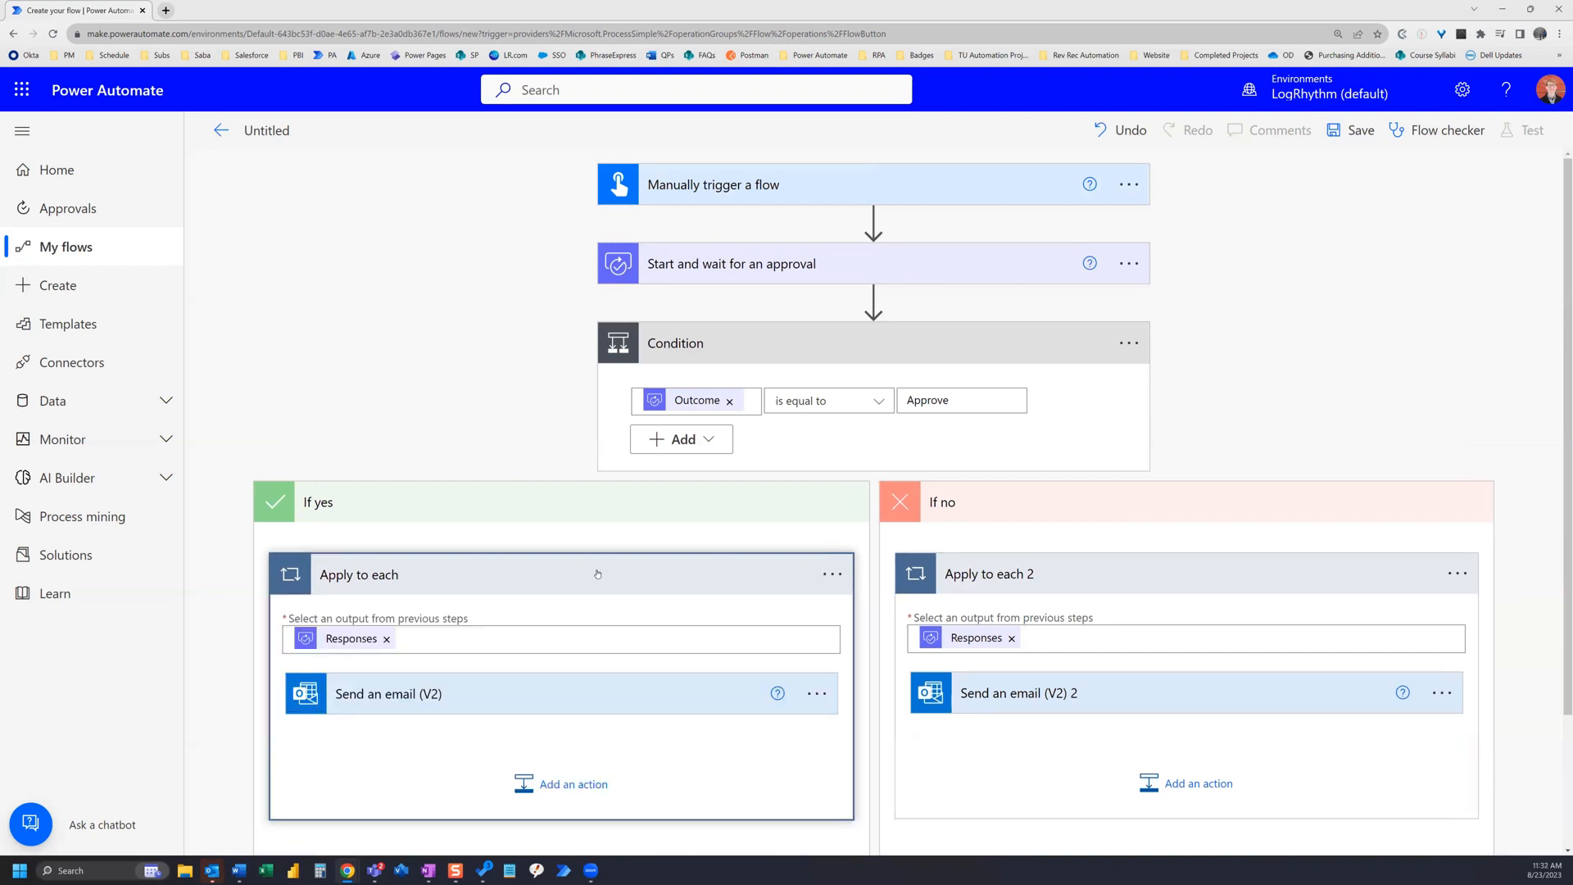
left_click(1357, 131)
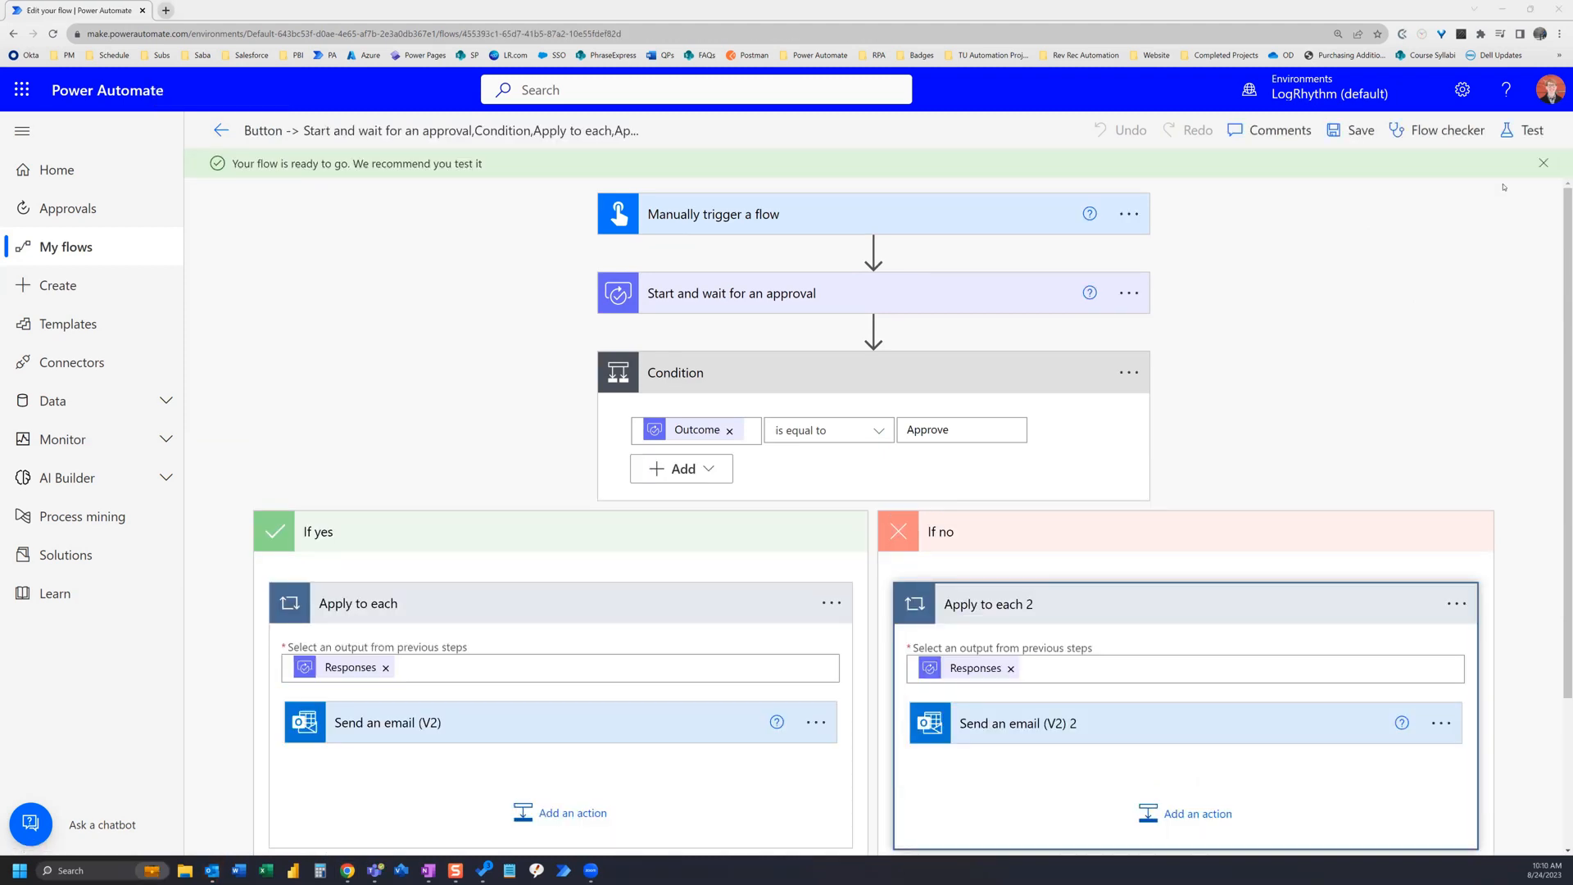
Step: Test the flow manually, continuing with the existing connections and running it
left_click(1524, 133)
left_click(1271, 177)
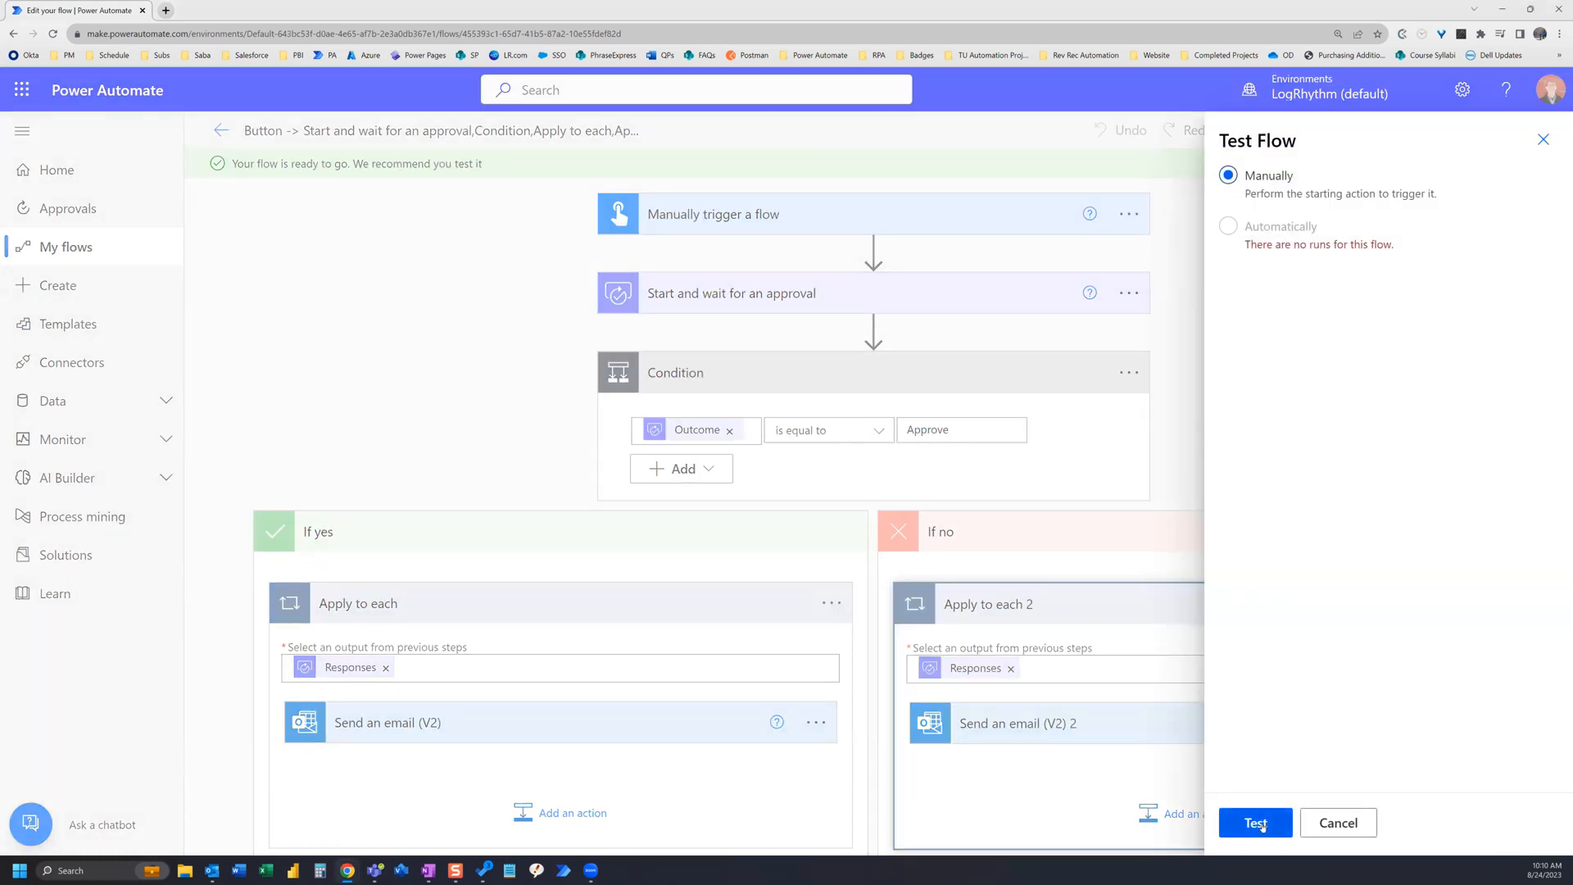
left_click(1263, 822)
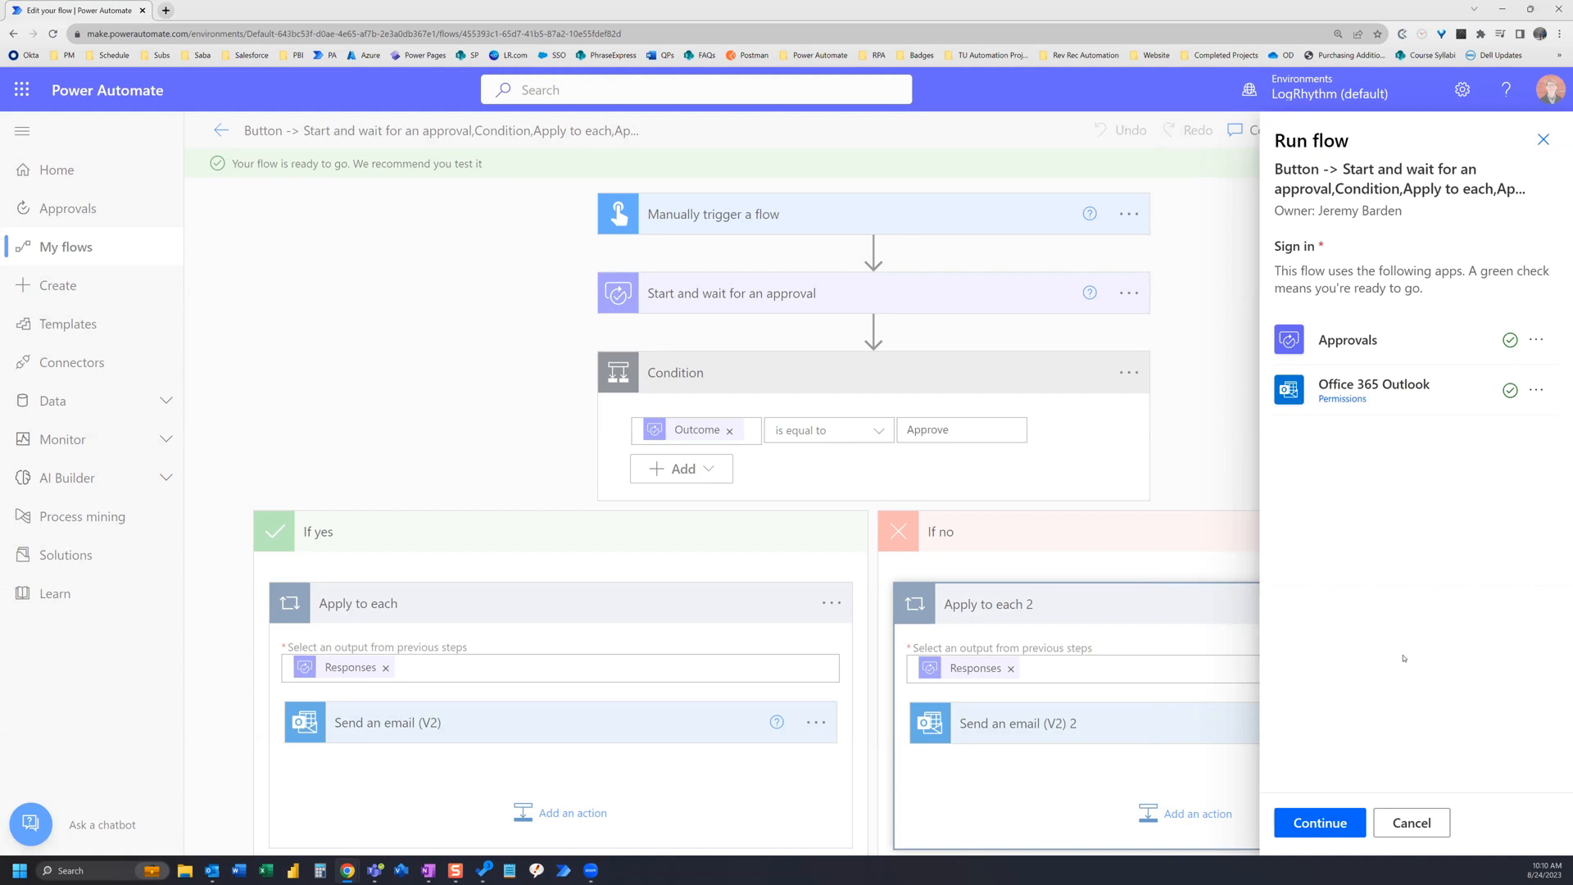
left_click(1336, 826)
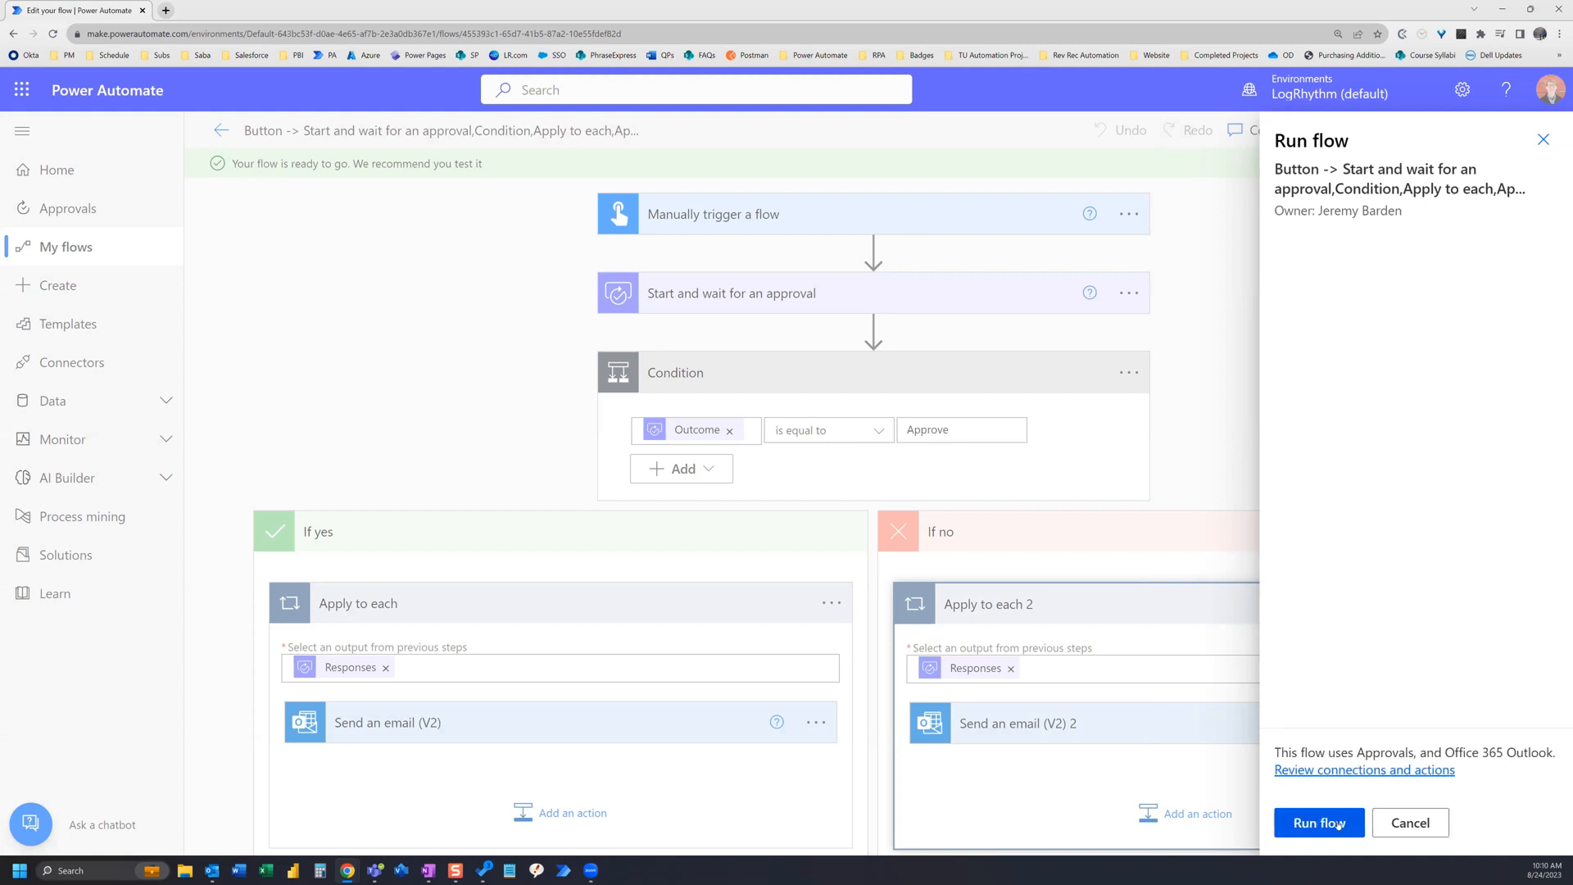
left_click(1325, 822)
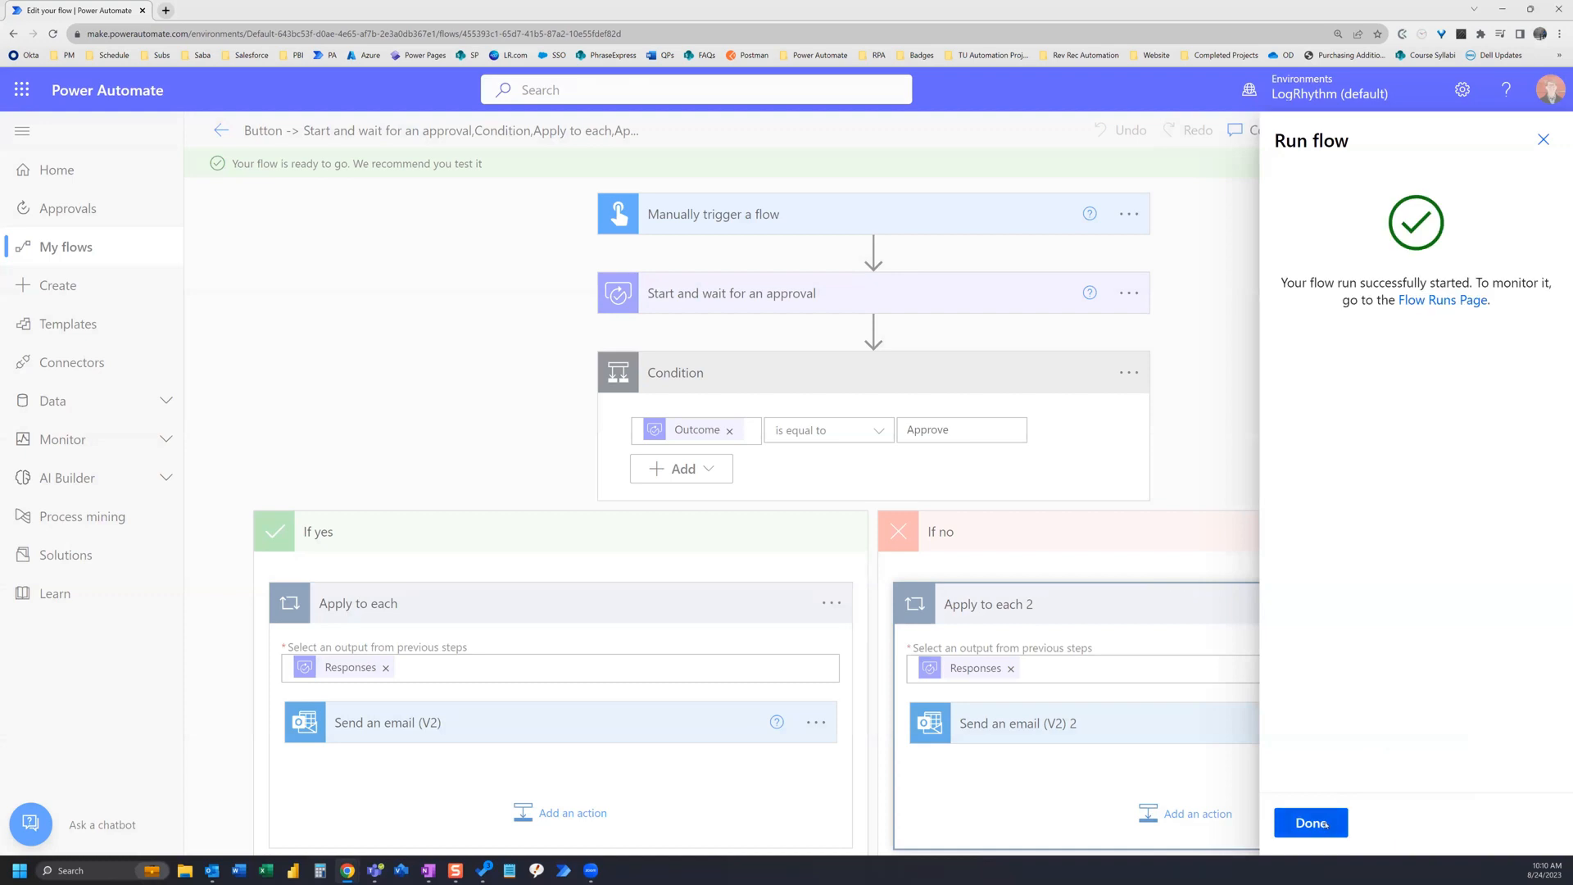
left_click(1325, 823)
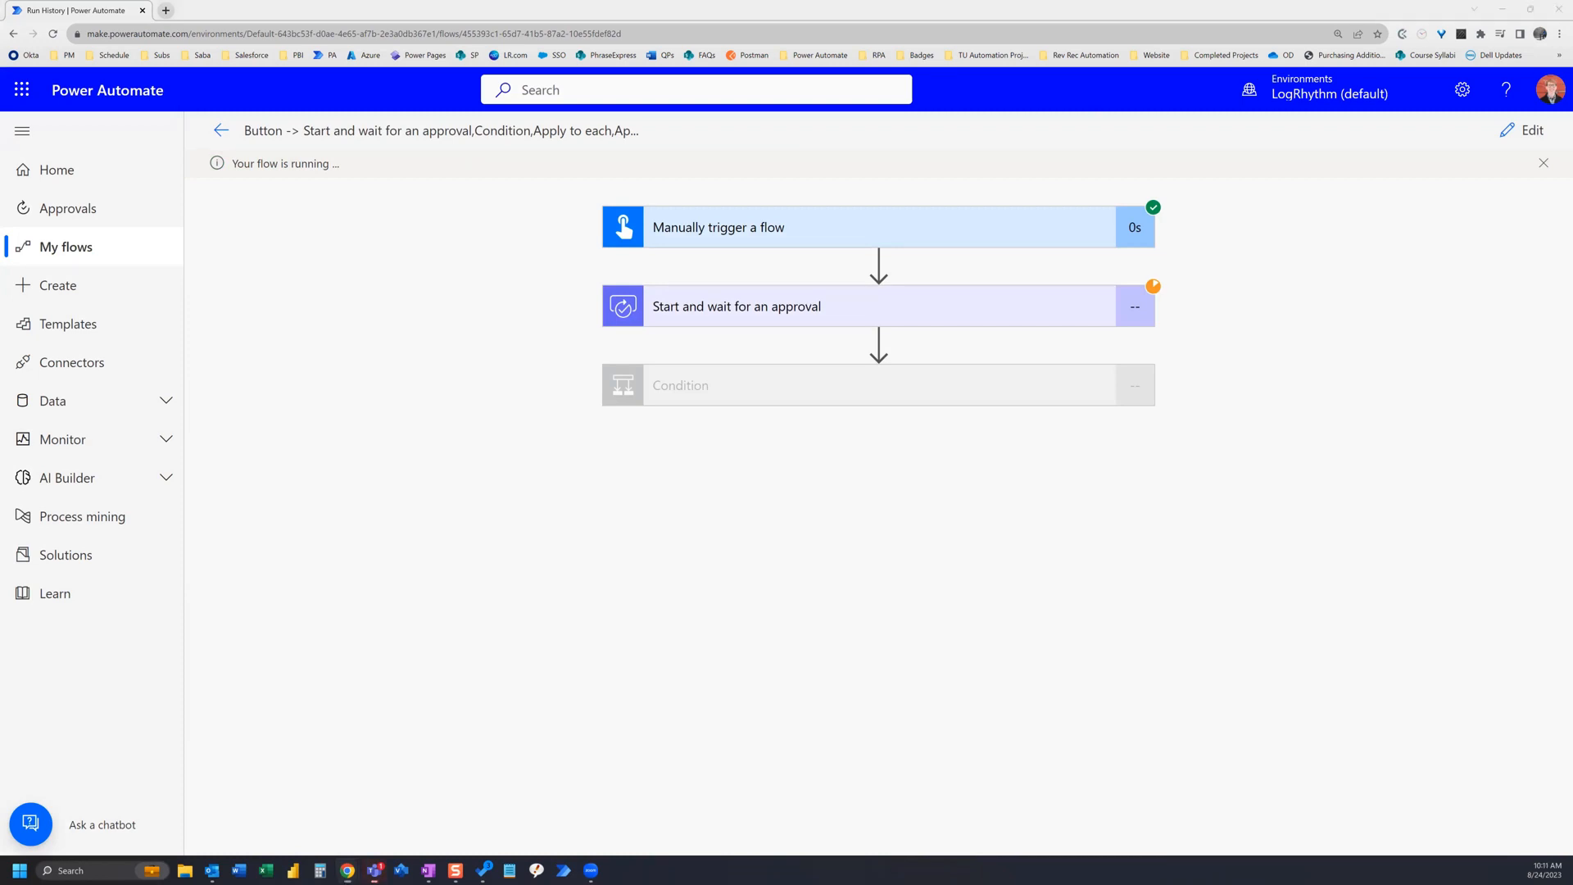
Step: In Teams, open the pending approval request and approve it with the comment 'I approve this!'
left_click(1156, 201)
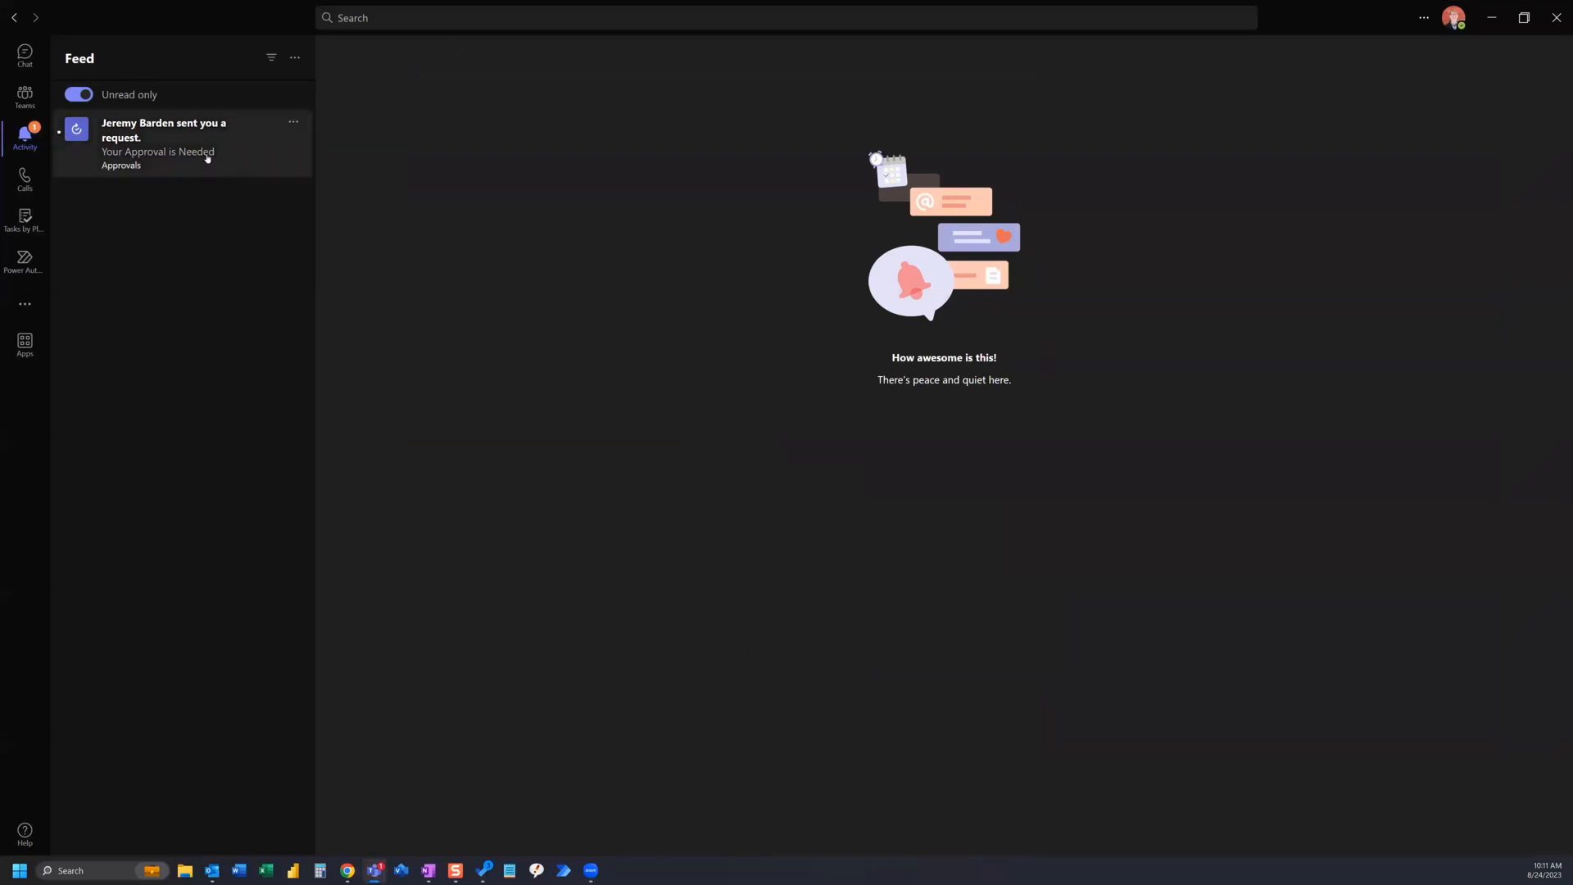
left_click(141, 147)
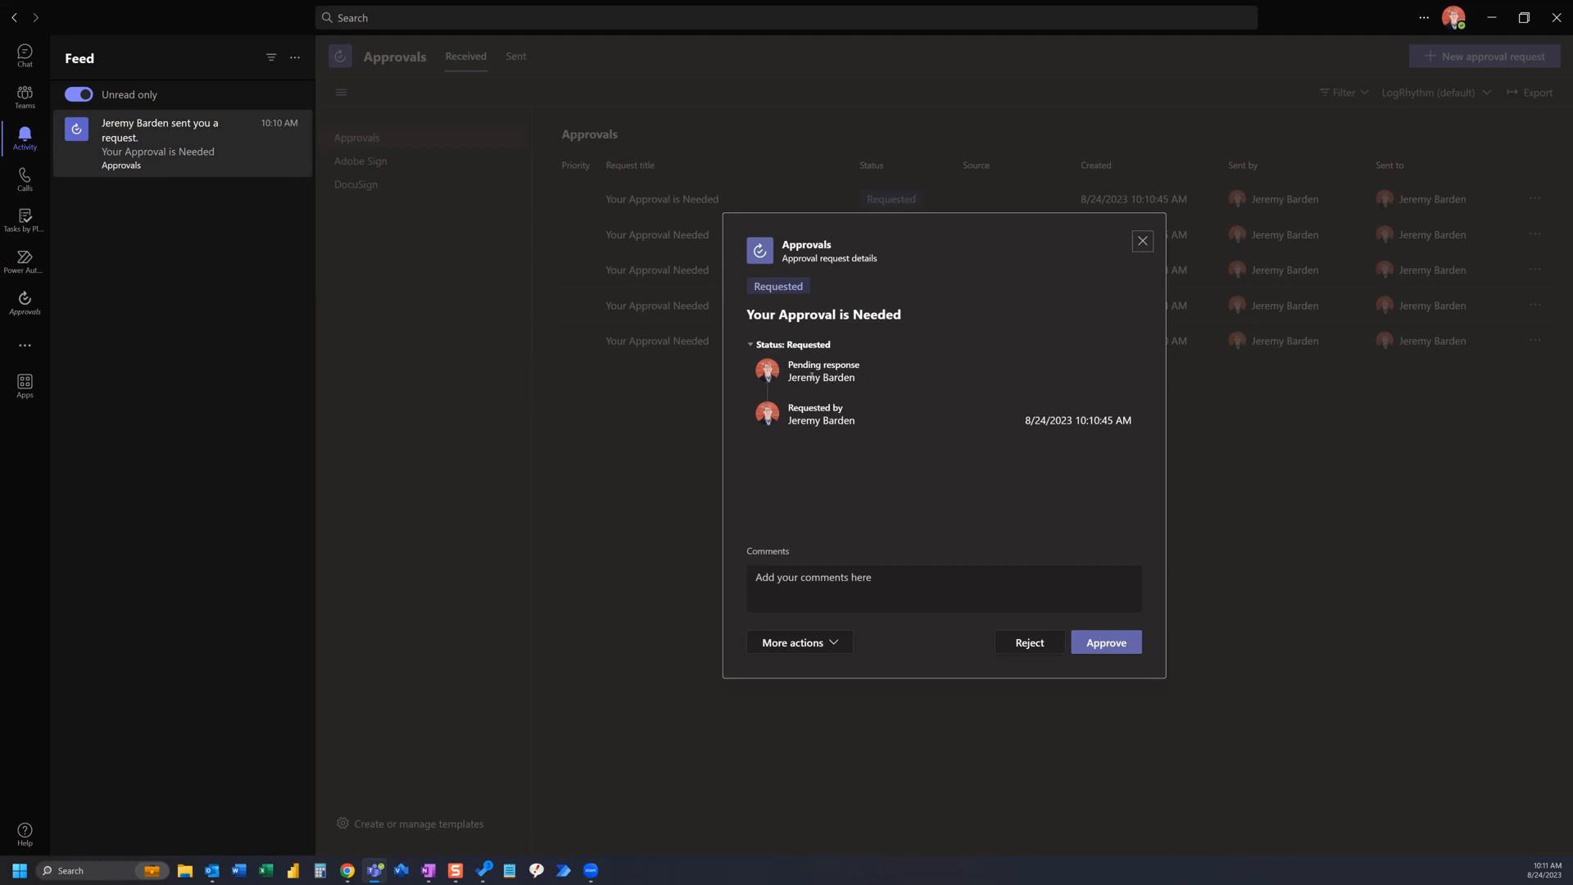
left_click(881, 580)
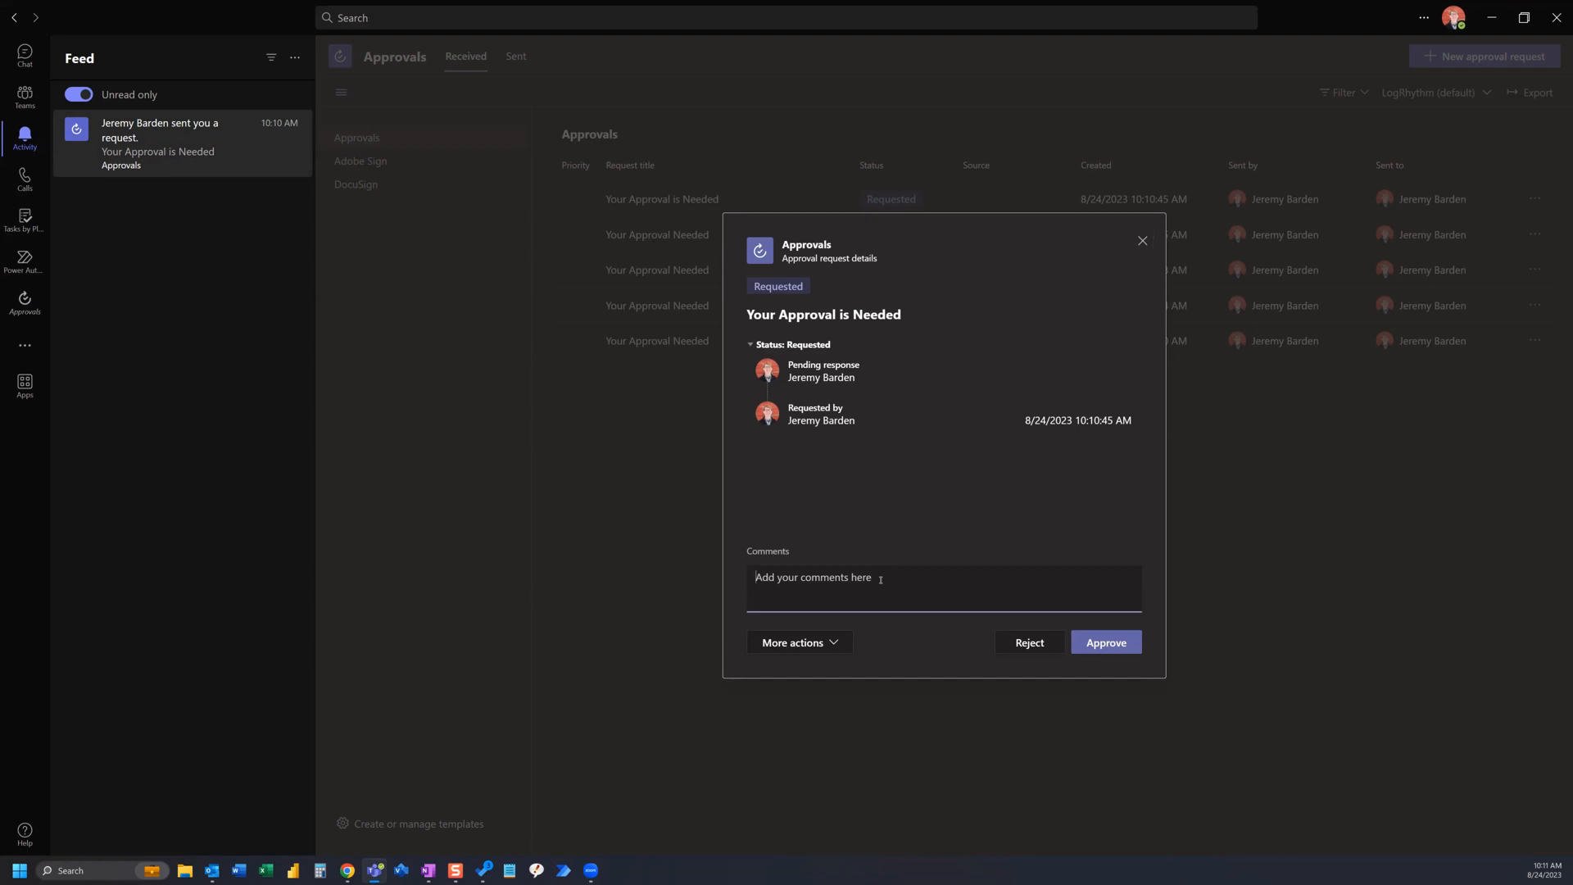
type("I approve this!")
left_click(1108, 643)
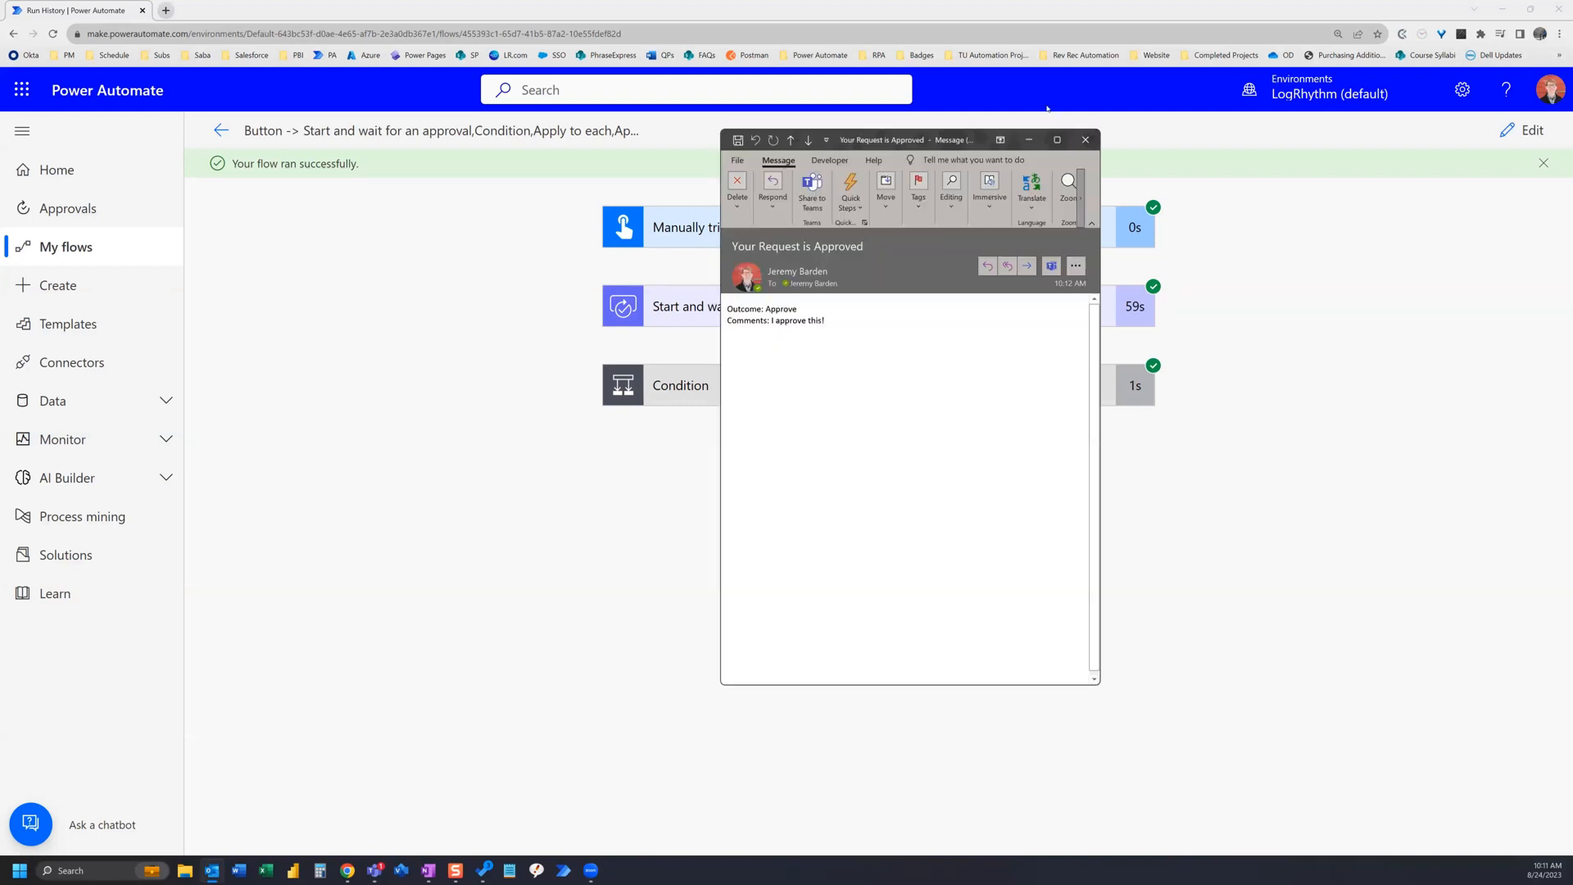
Step: Open the received 'Your Request is Approved' email full-size to examine its body, then close it
left_click(1059, 143)
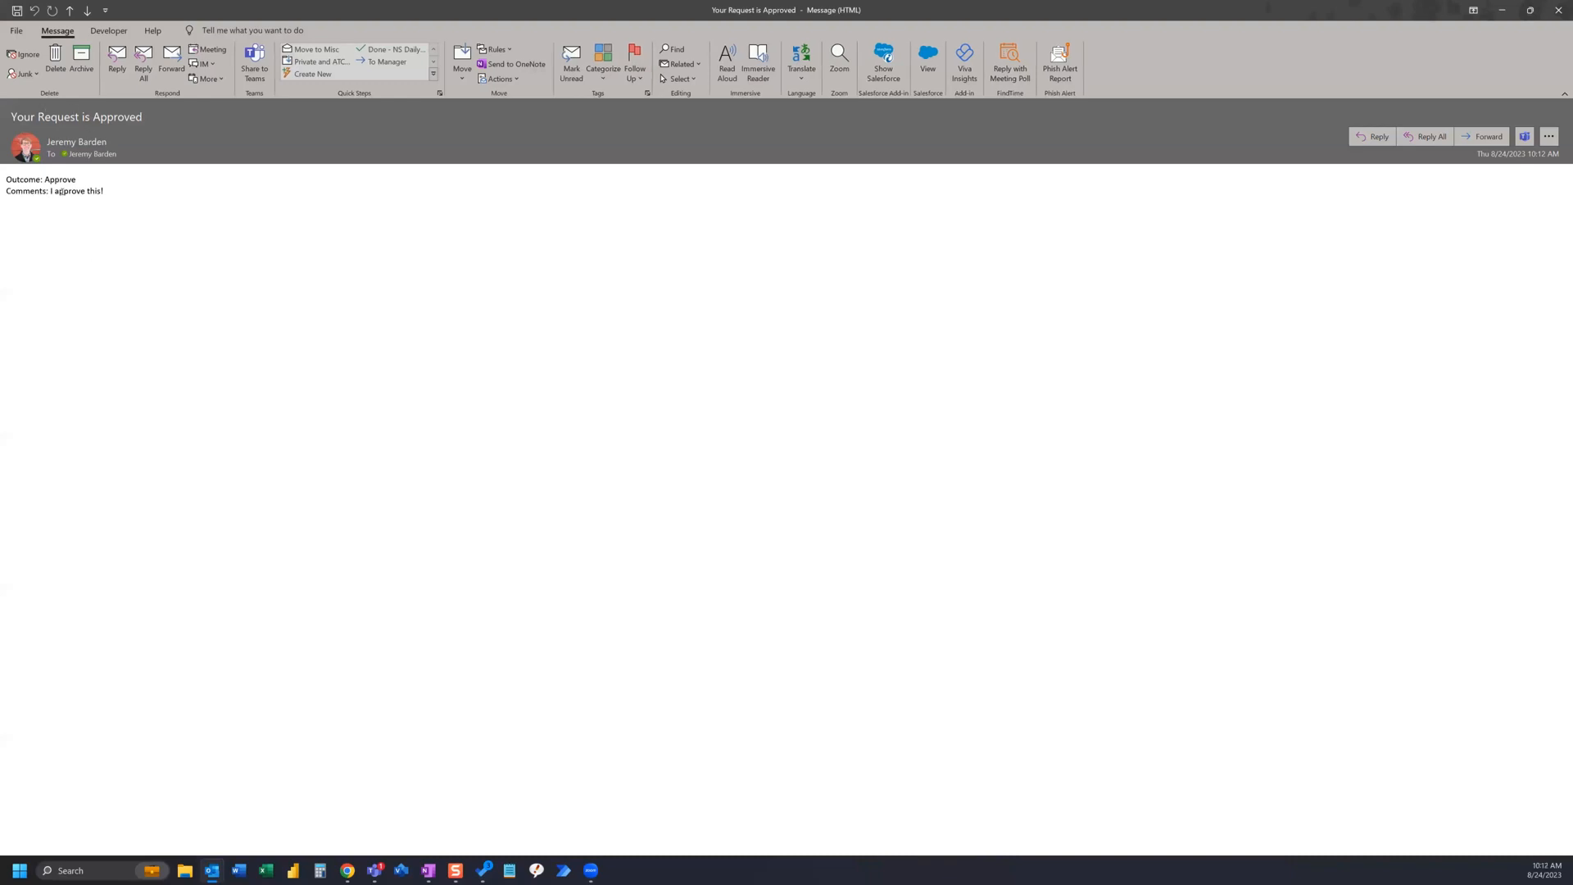
left_click(1560, 7)
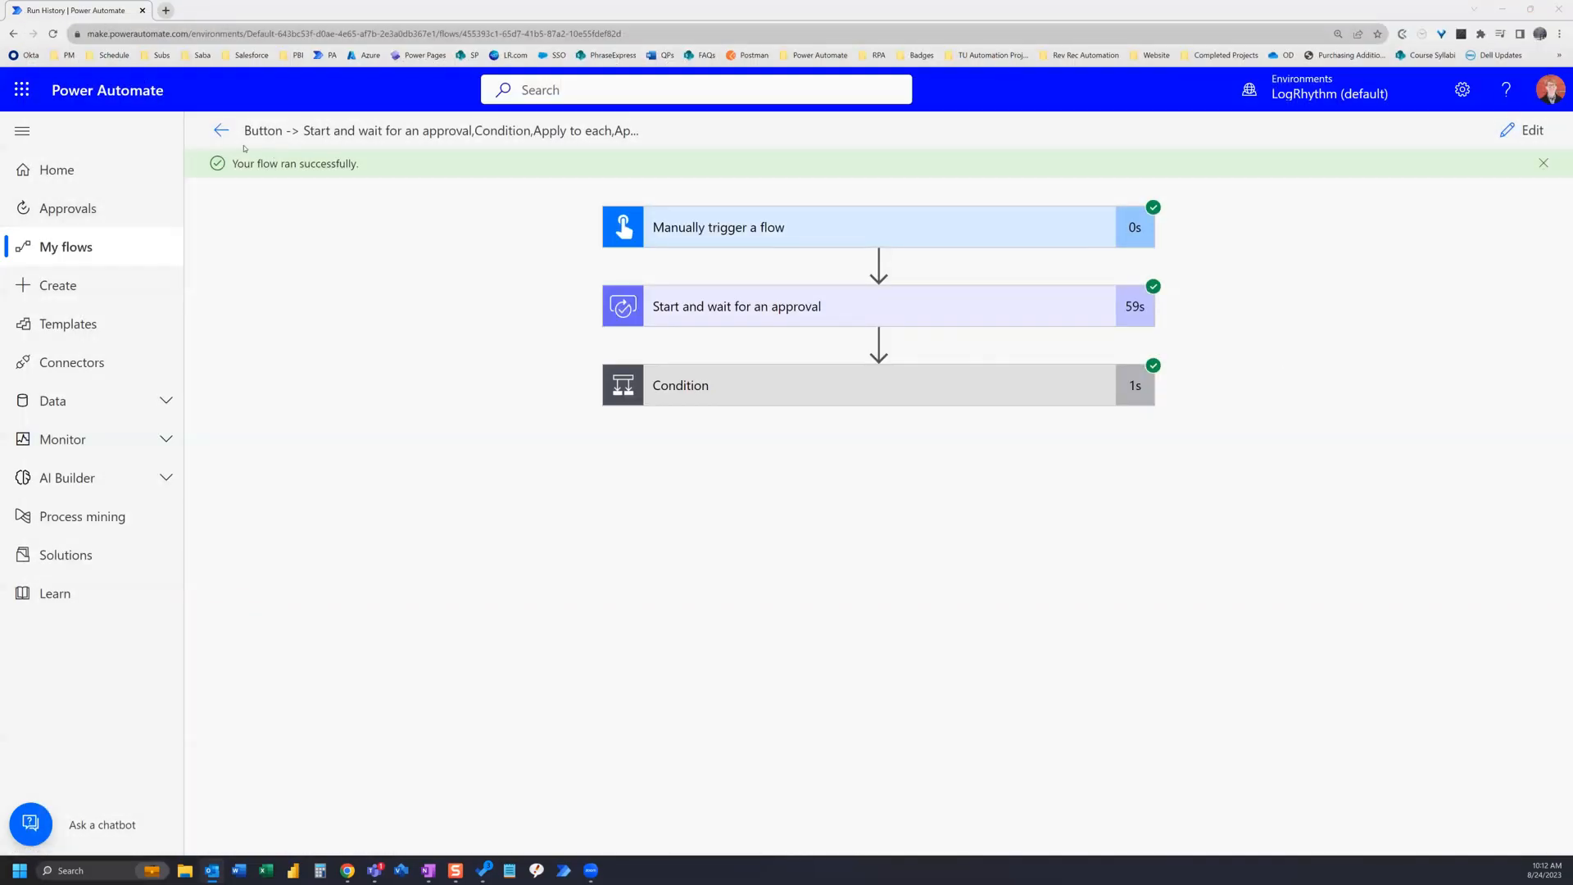
Step: Return to the flow's details page and run the flow again
left_click(222, 132)
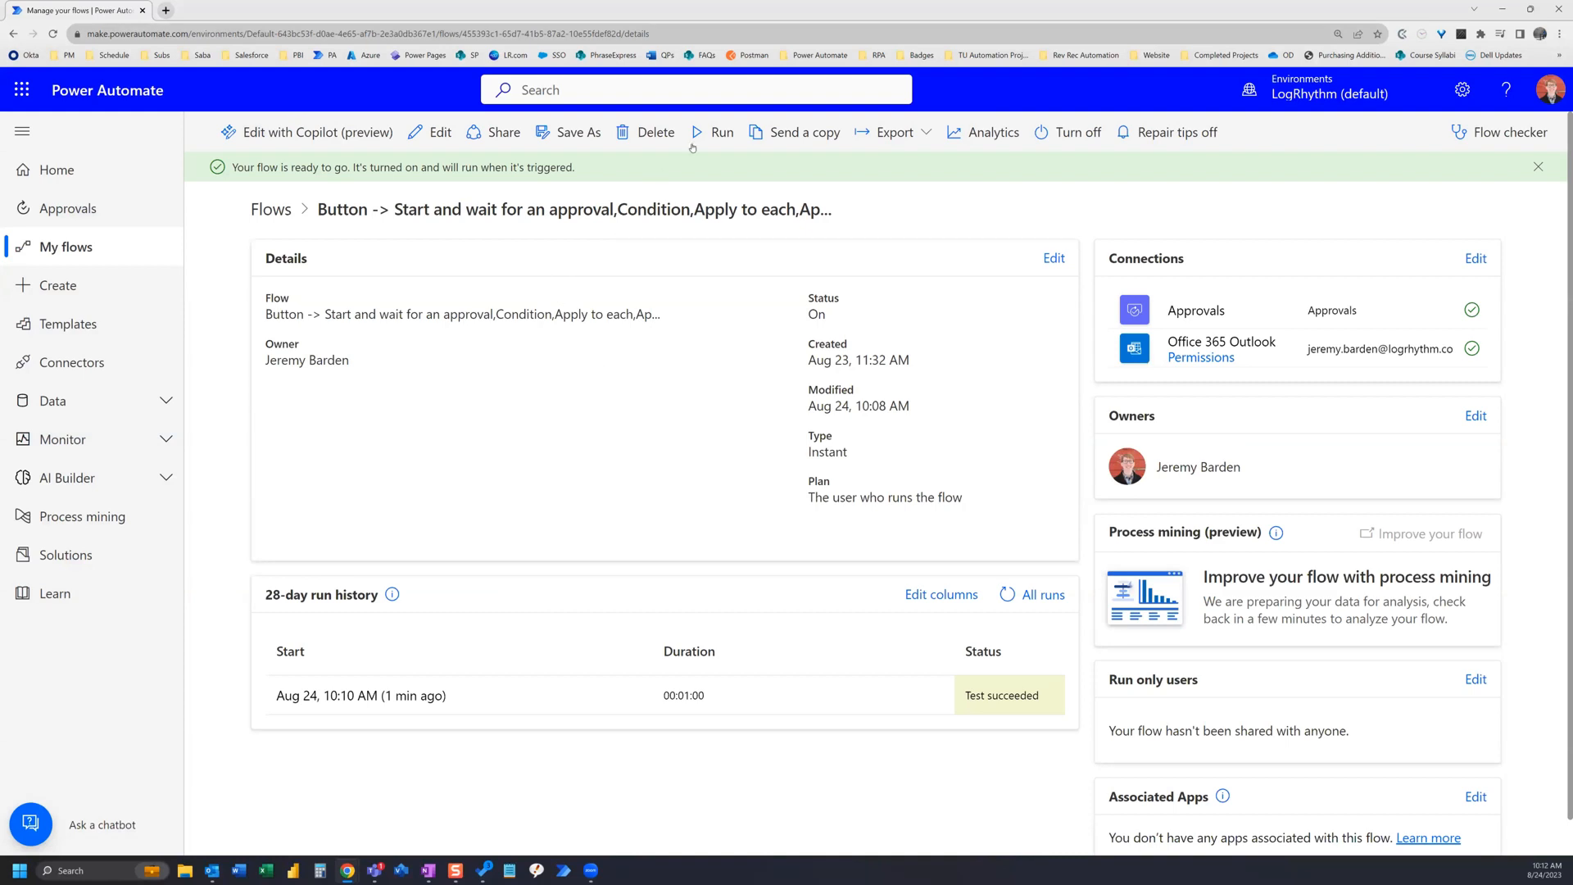
left_click(715, 133)
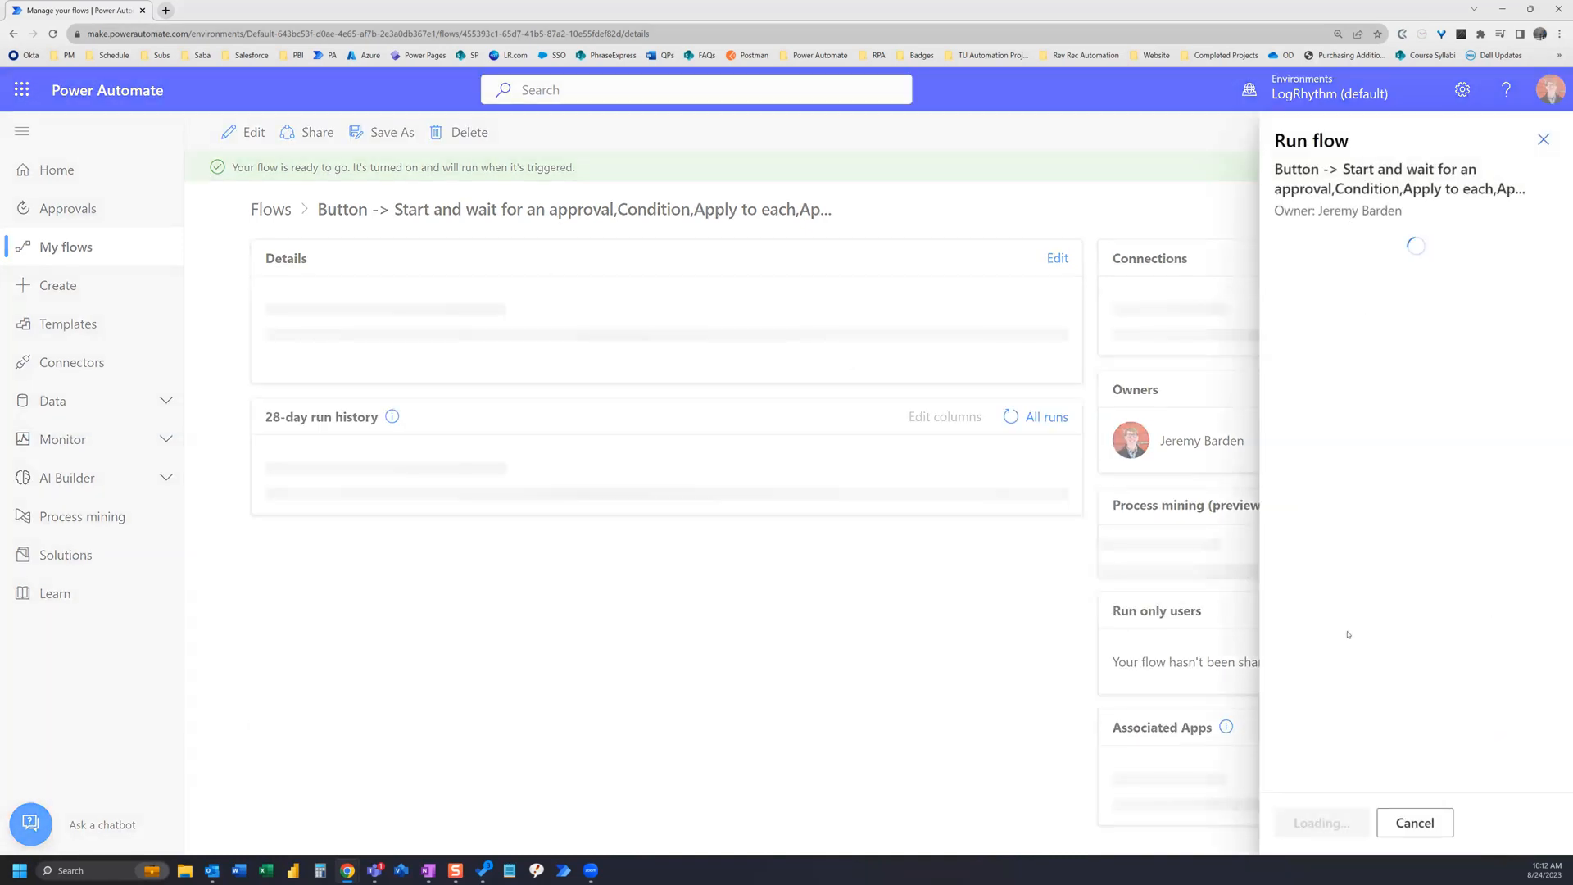
left_click(1336, 831)
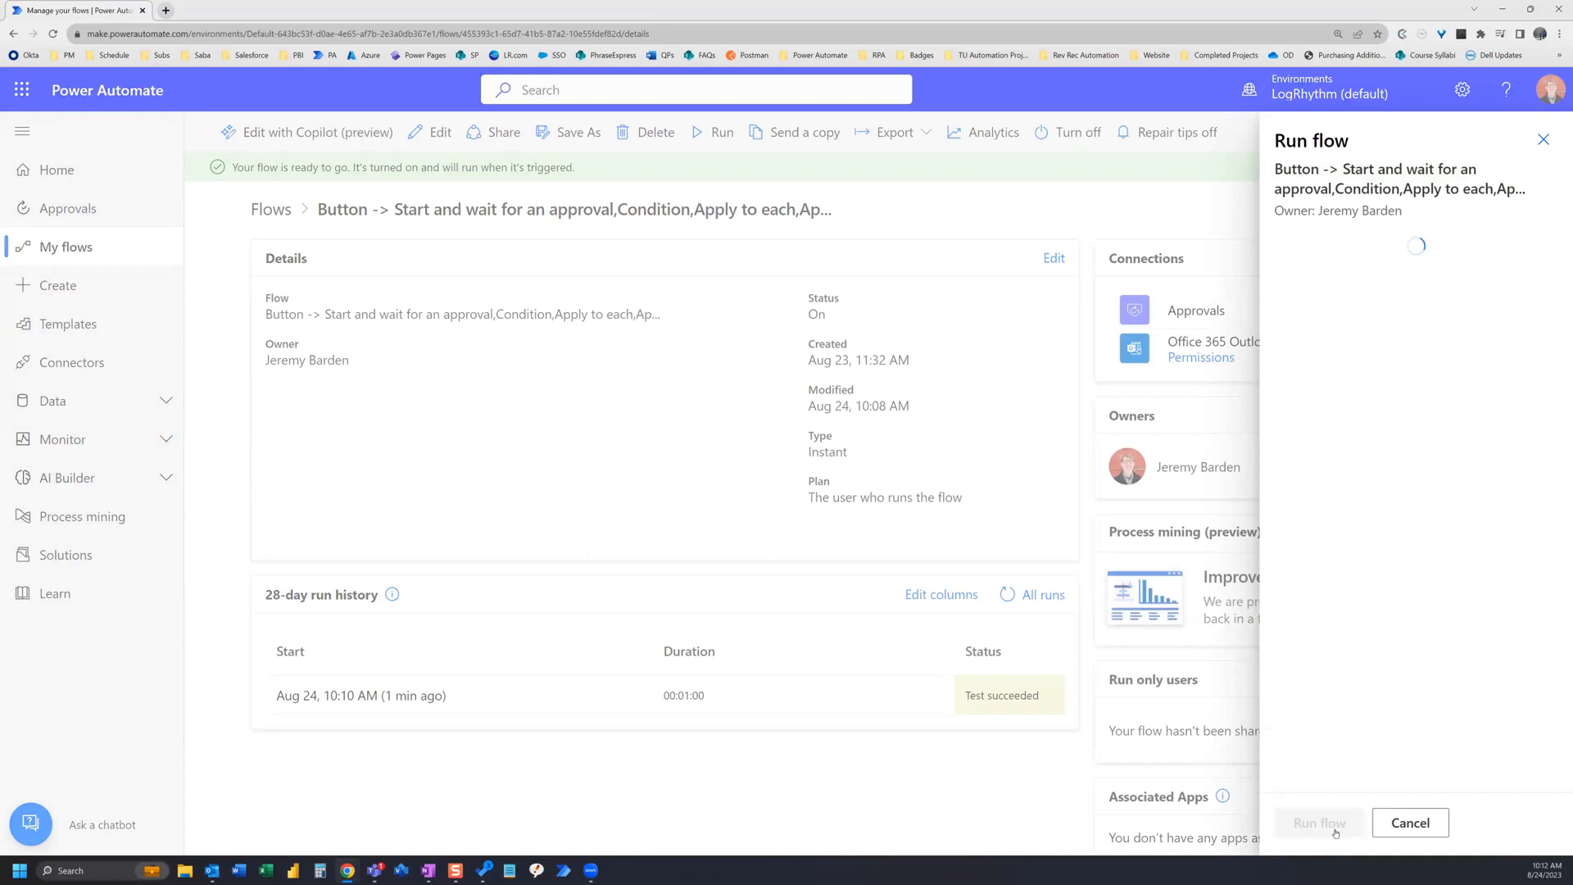
left_click(1332, 826)
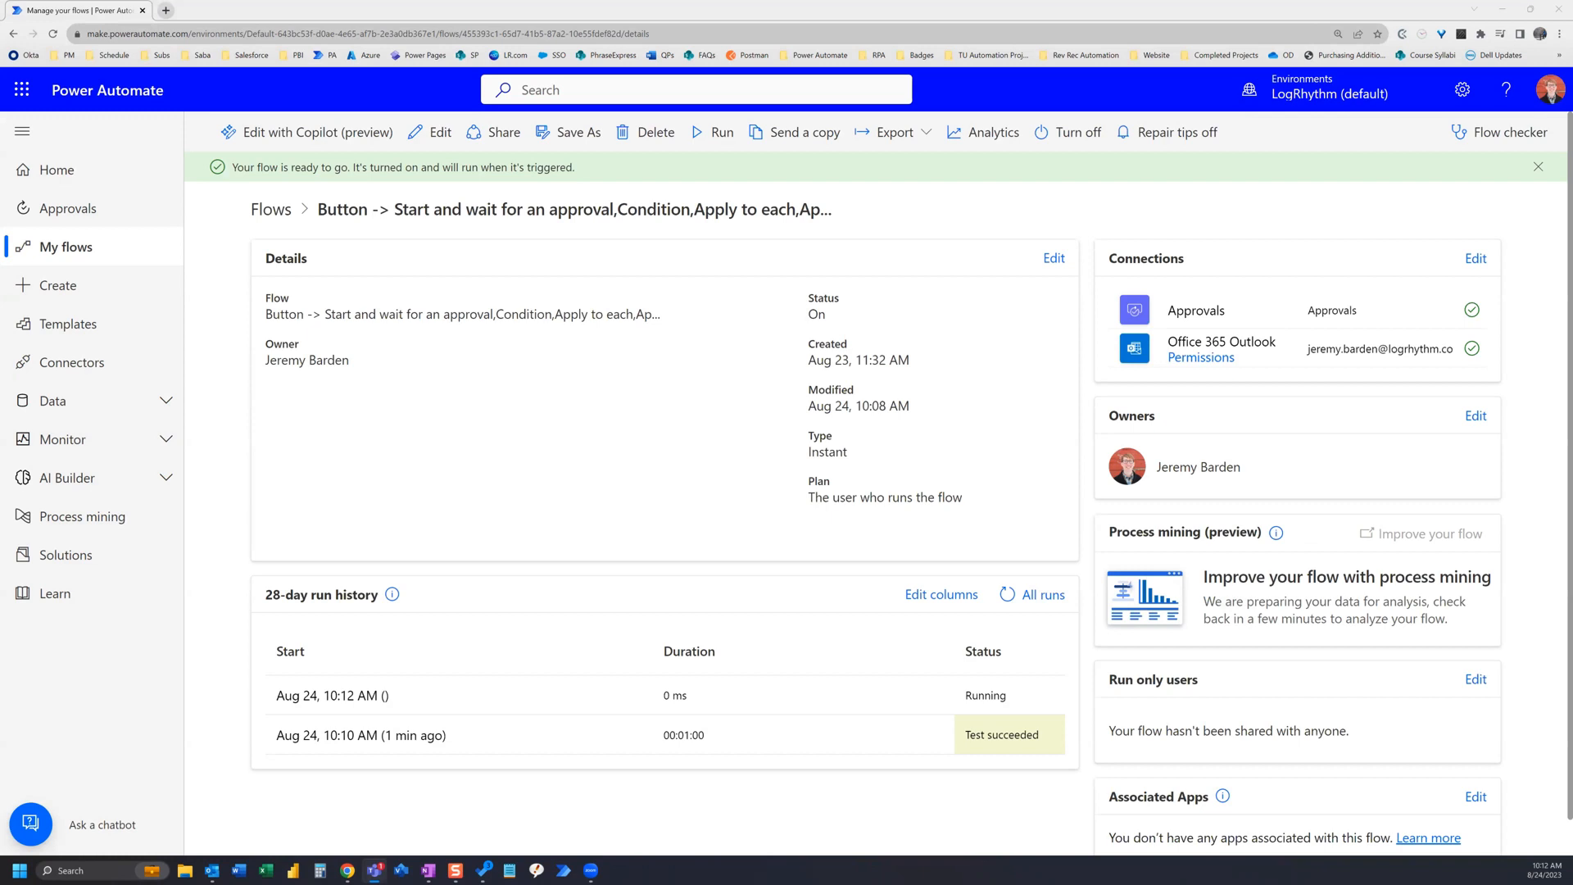
Step: In Teams, open the new approval request and reject it with the comment 'Rejected'
left_click(1082, 208)
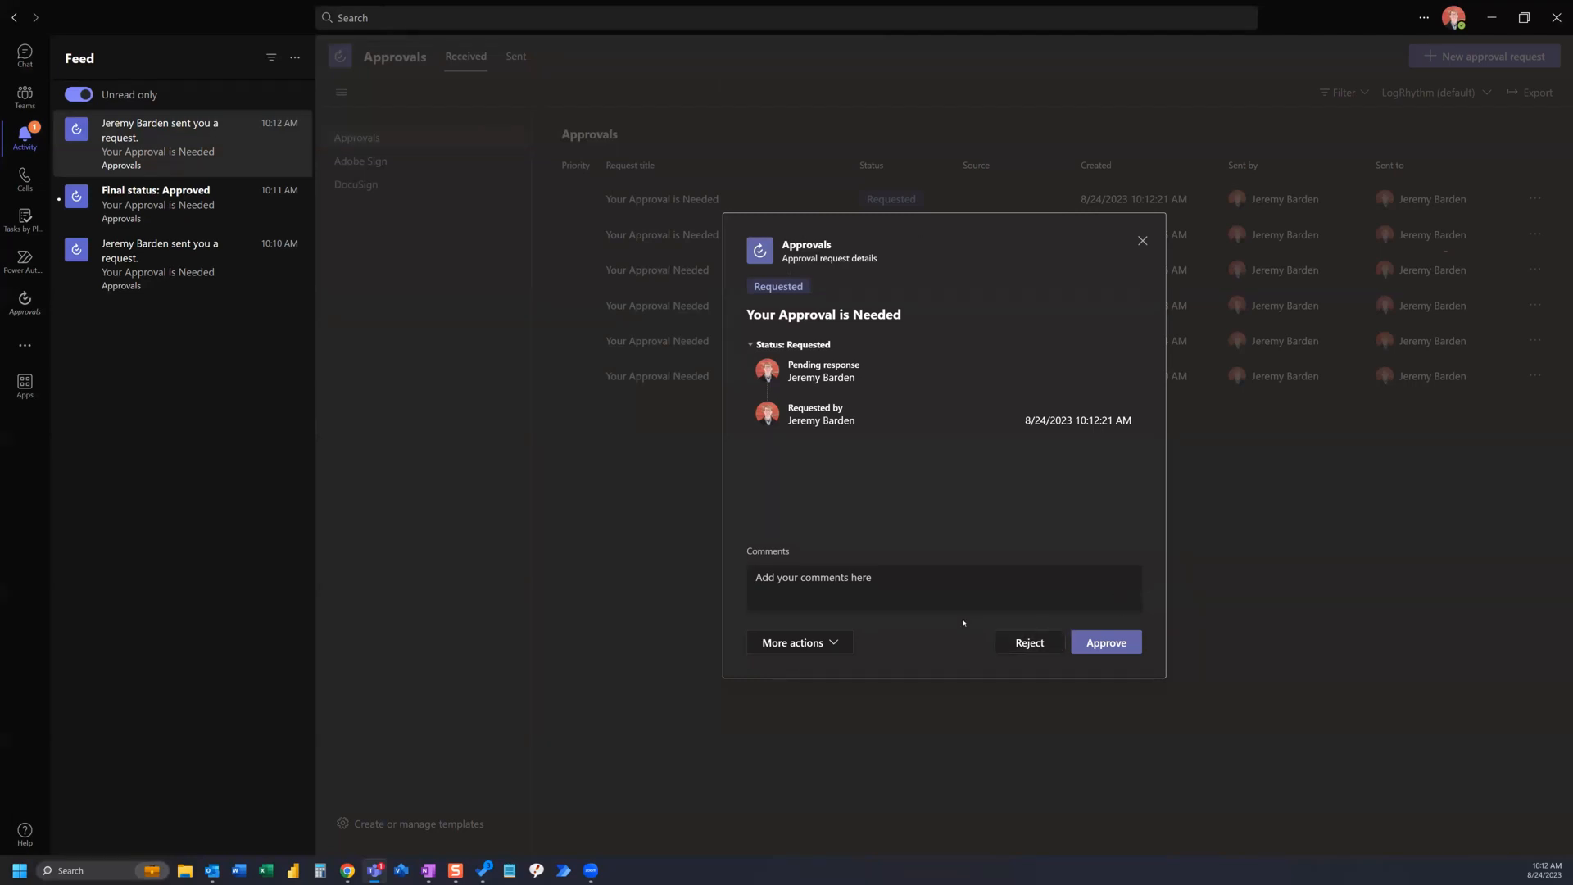
left_click(921, 576)
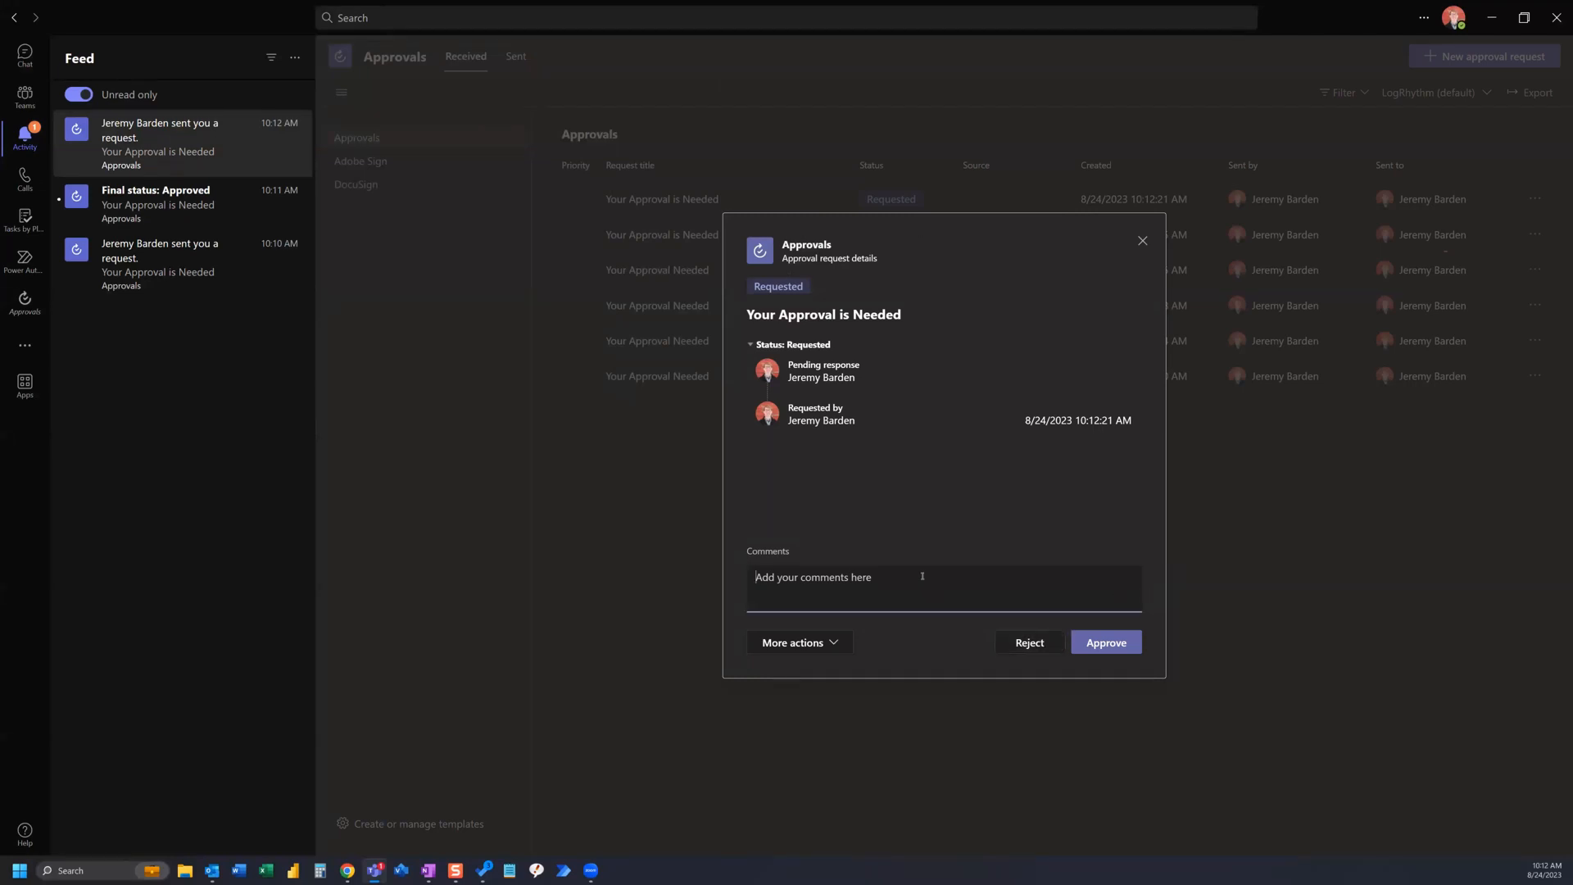
type("Rejected!")
left_click(1023, 643)
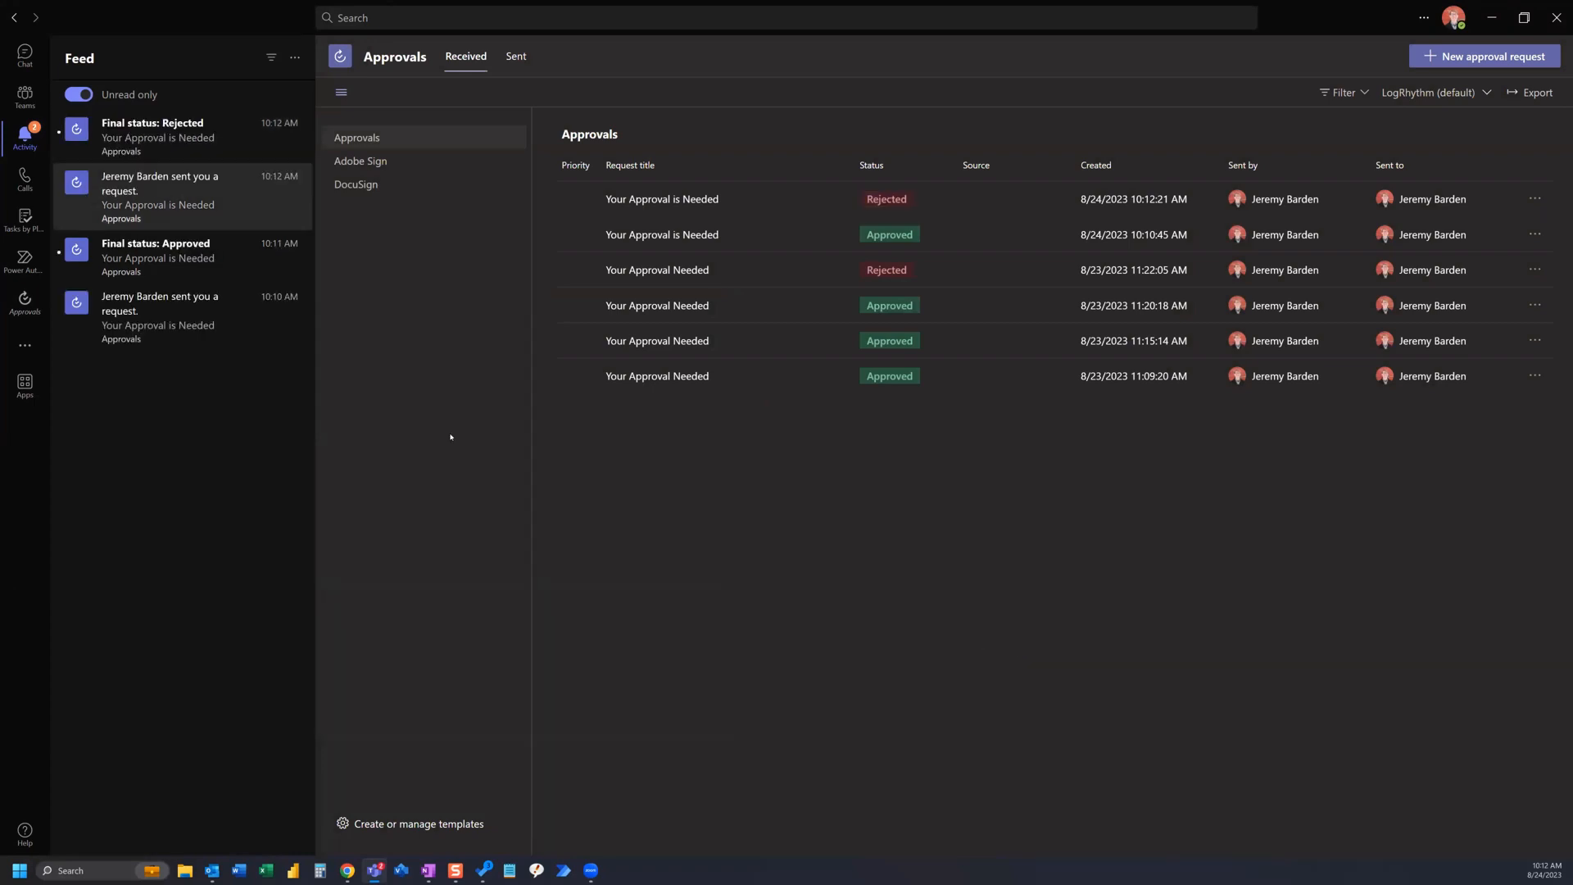
Step: In Teams, review the final-status details of the approved and the rejected approval requests, then minimize Teams
left_click(142, 264)
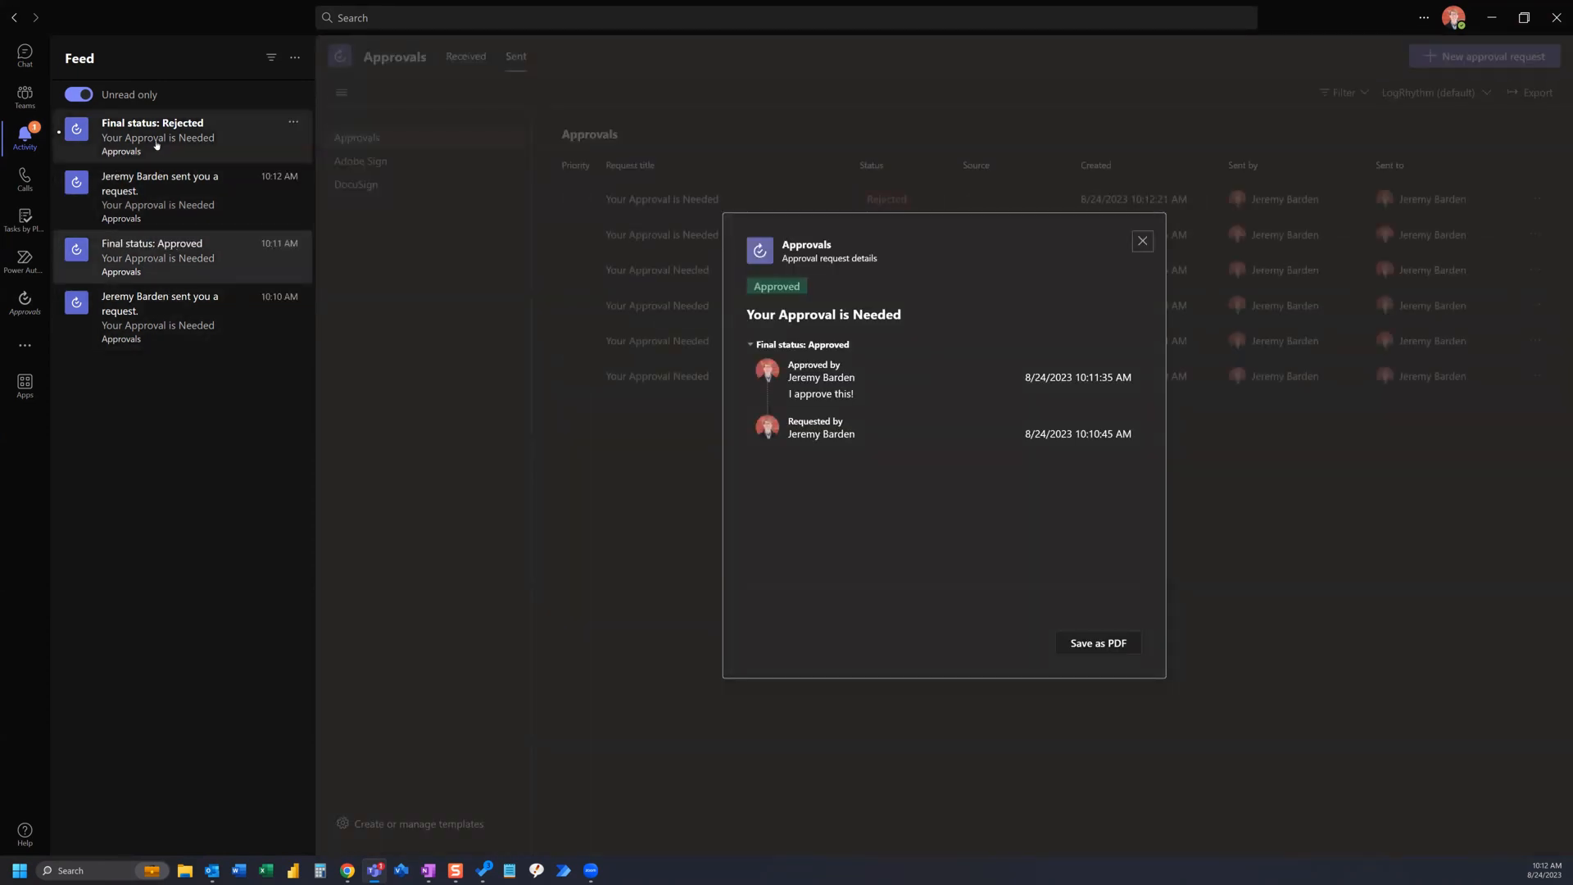
left_click(157, 145)
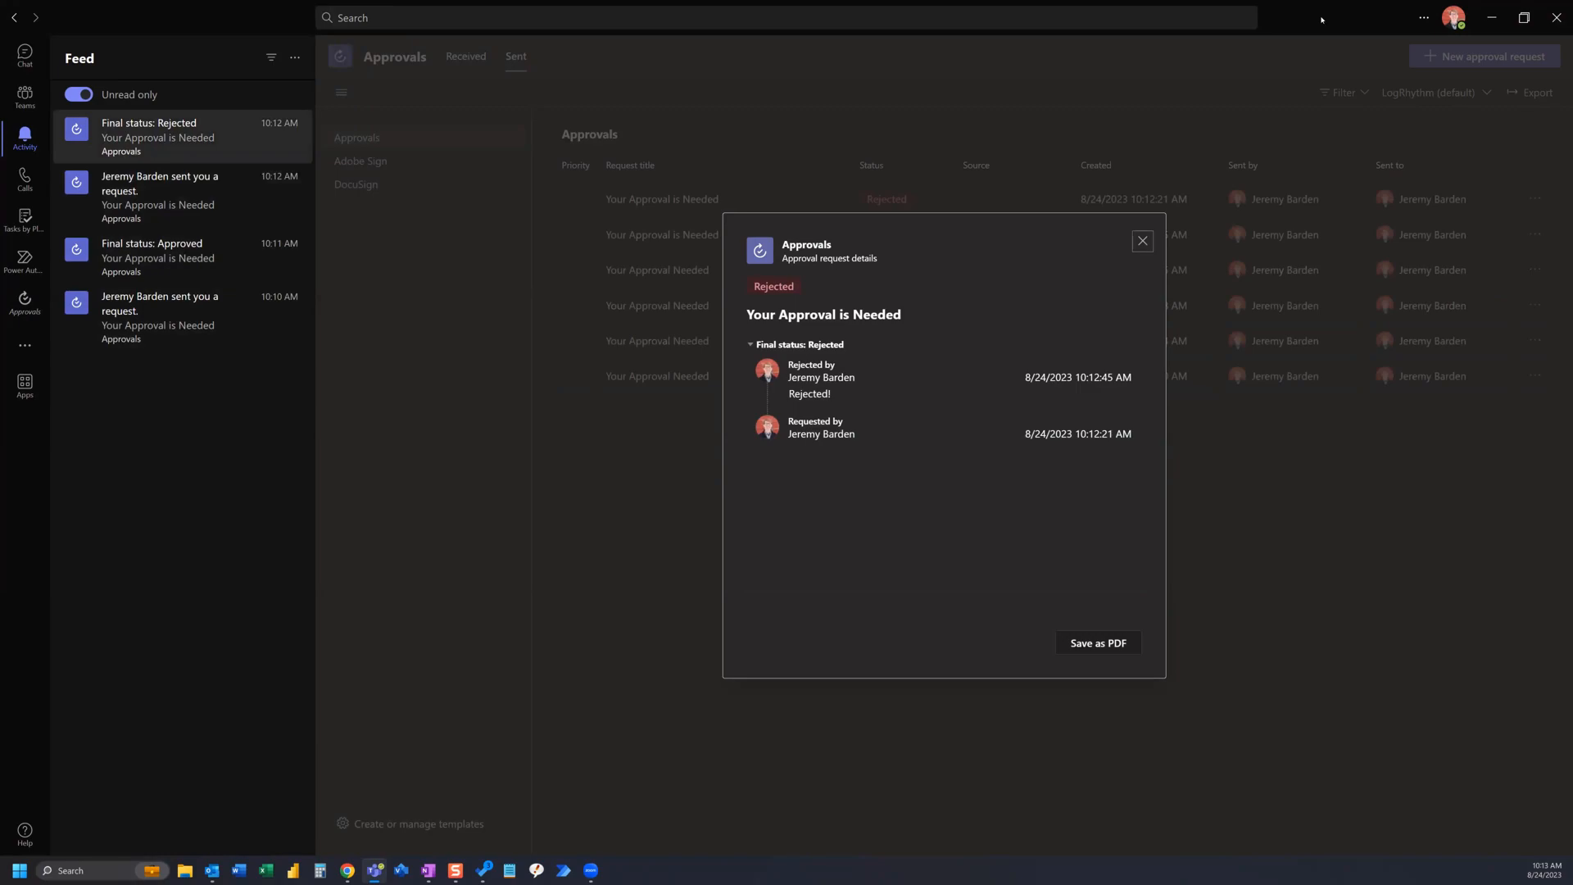
left_click(1491, 18)
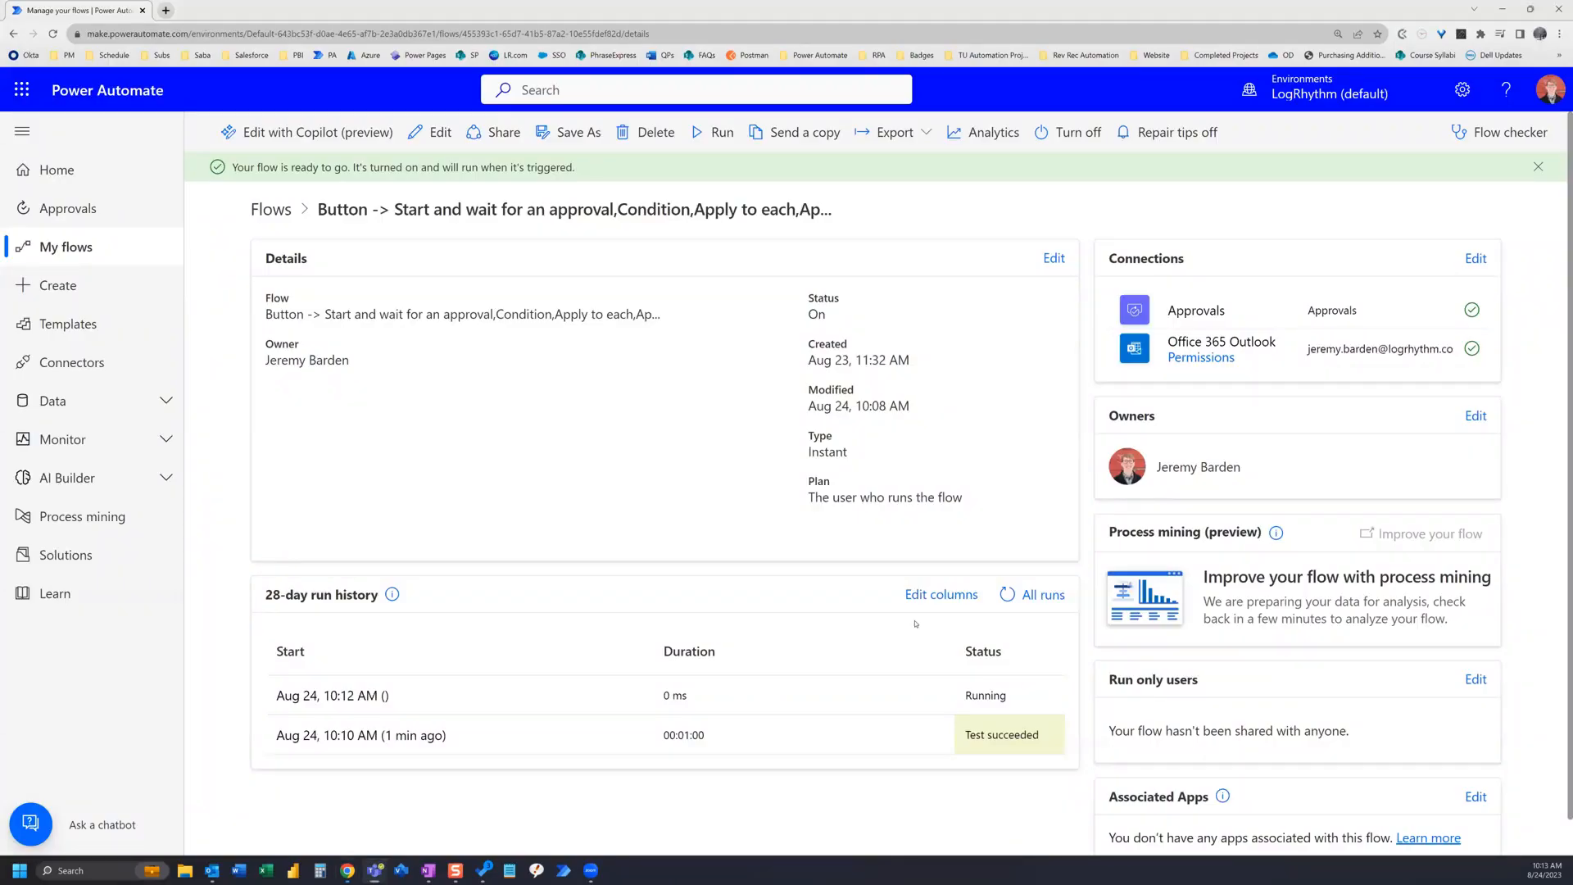
Step: Refresh the flow's run history, then examine the 'Your Request is Rejected' and 'Your Approval is Needed' emails in Outlook and close them
left_click(1007, 595)
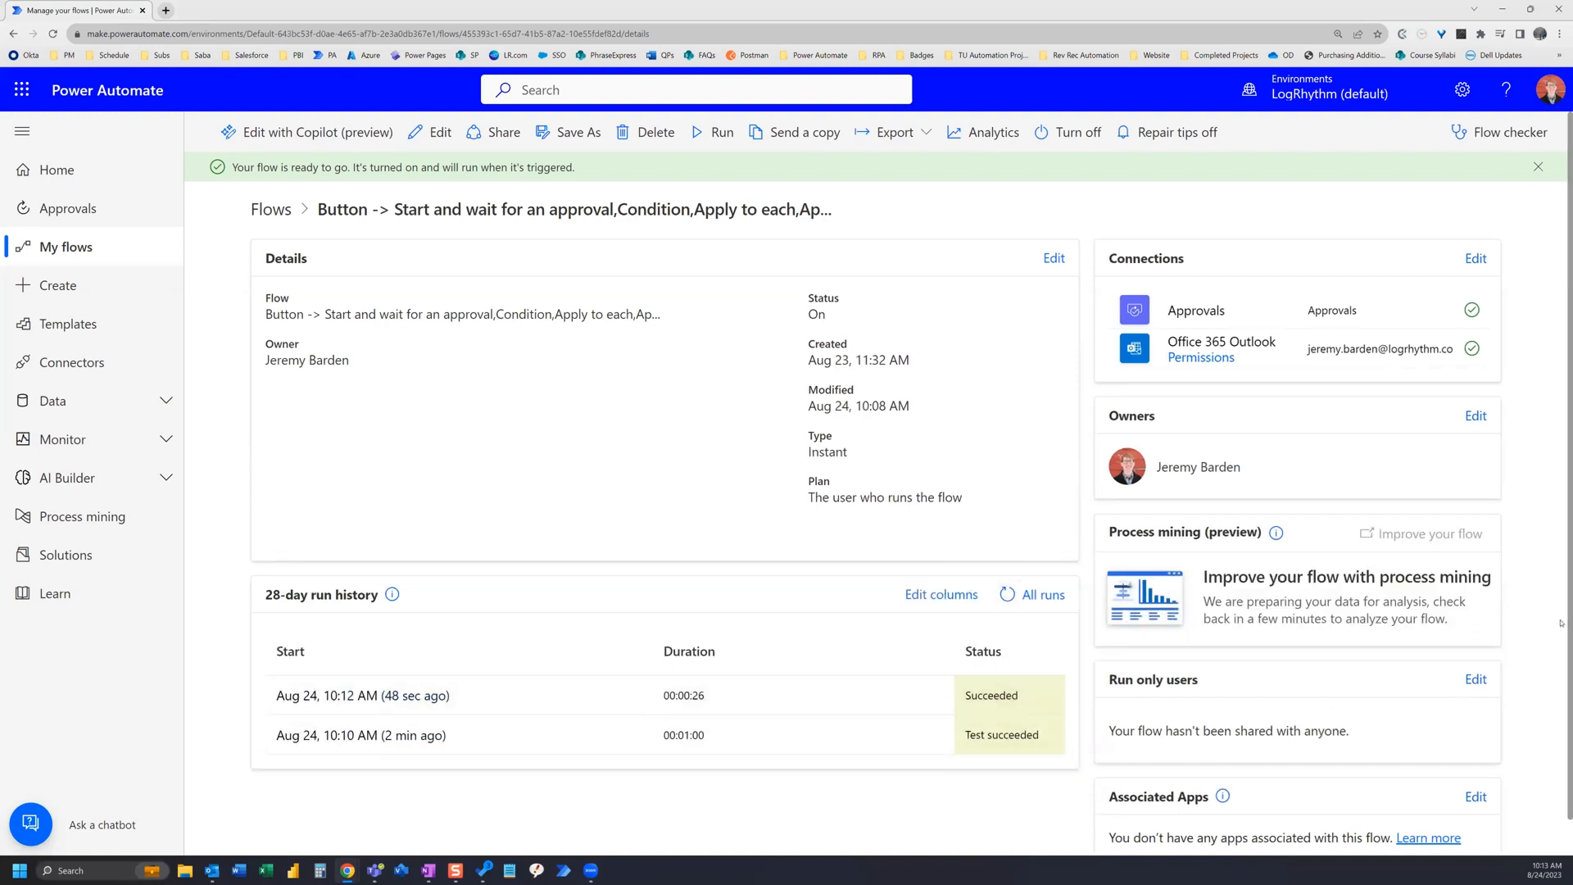
key("alt+Tab")
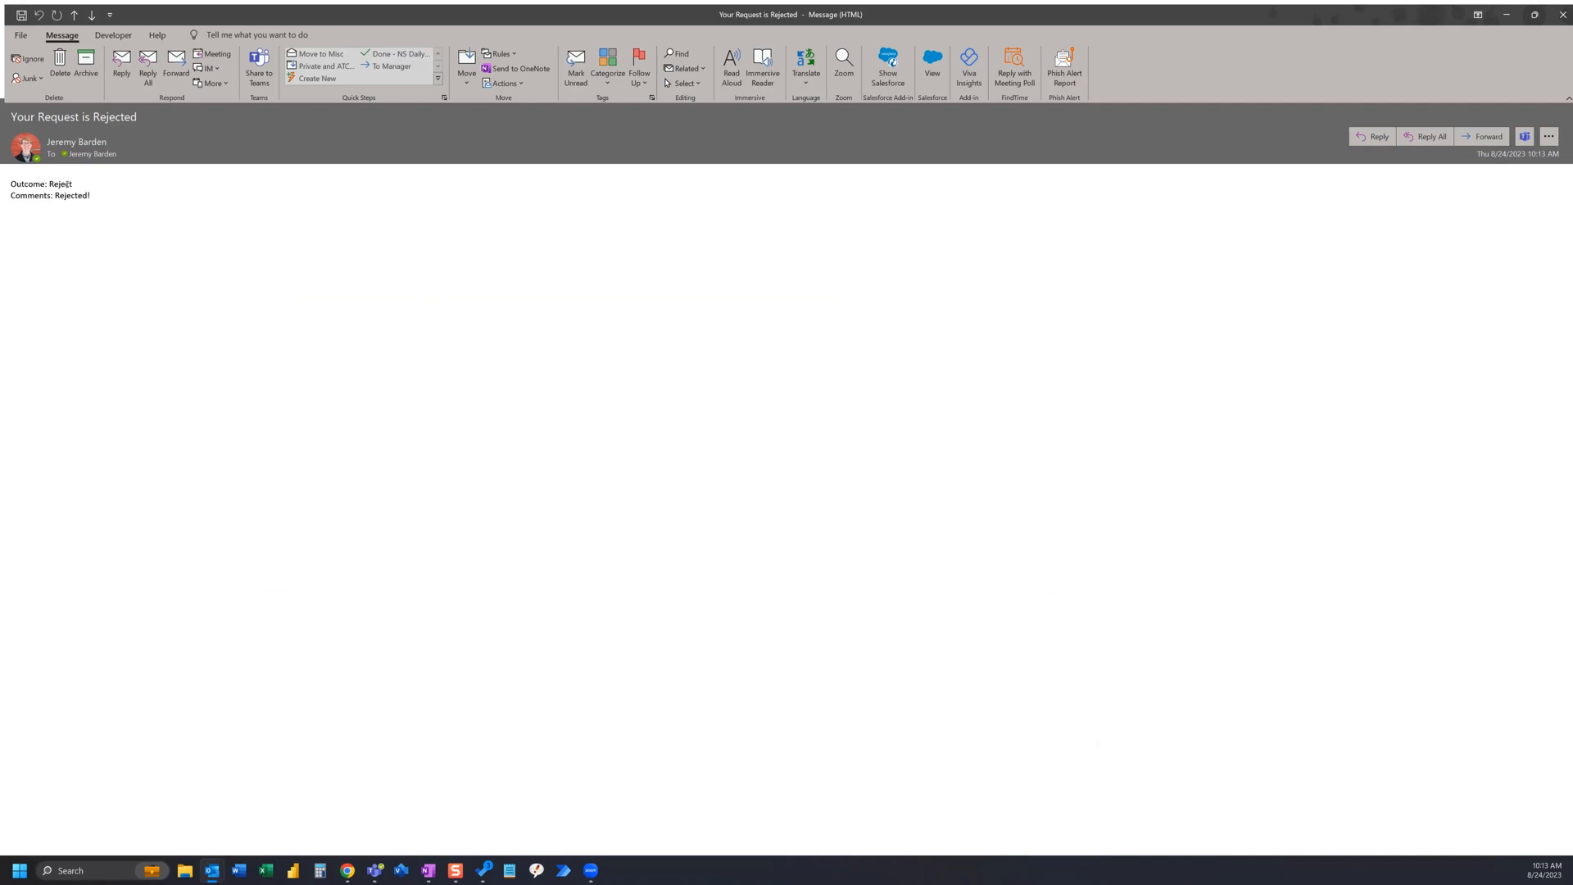
left_click_drag(73, 184, 50, 183)
left_click(500, 178)
key("Escape")
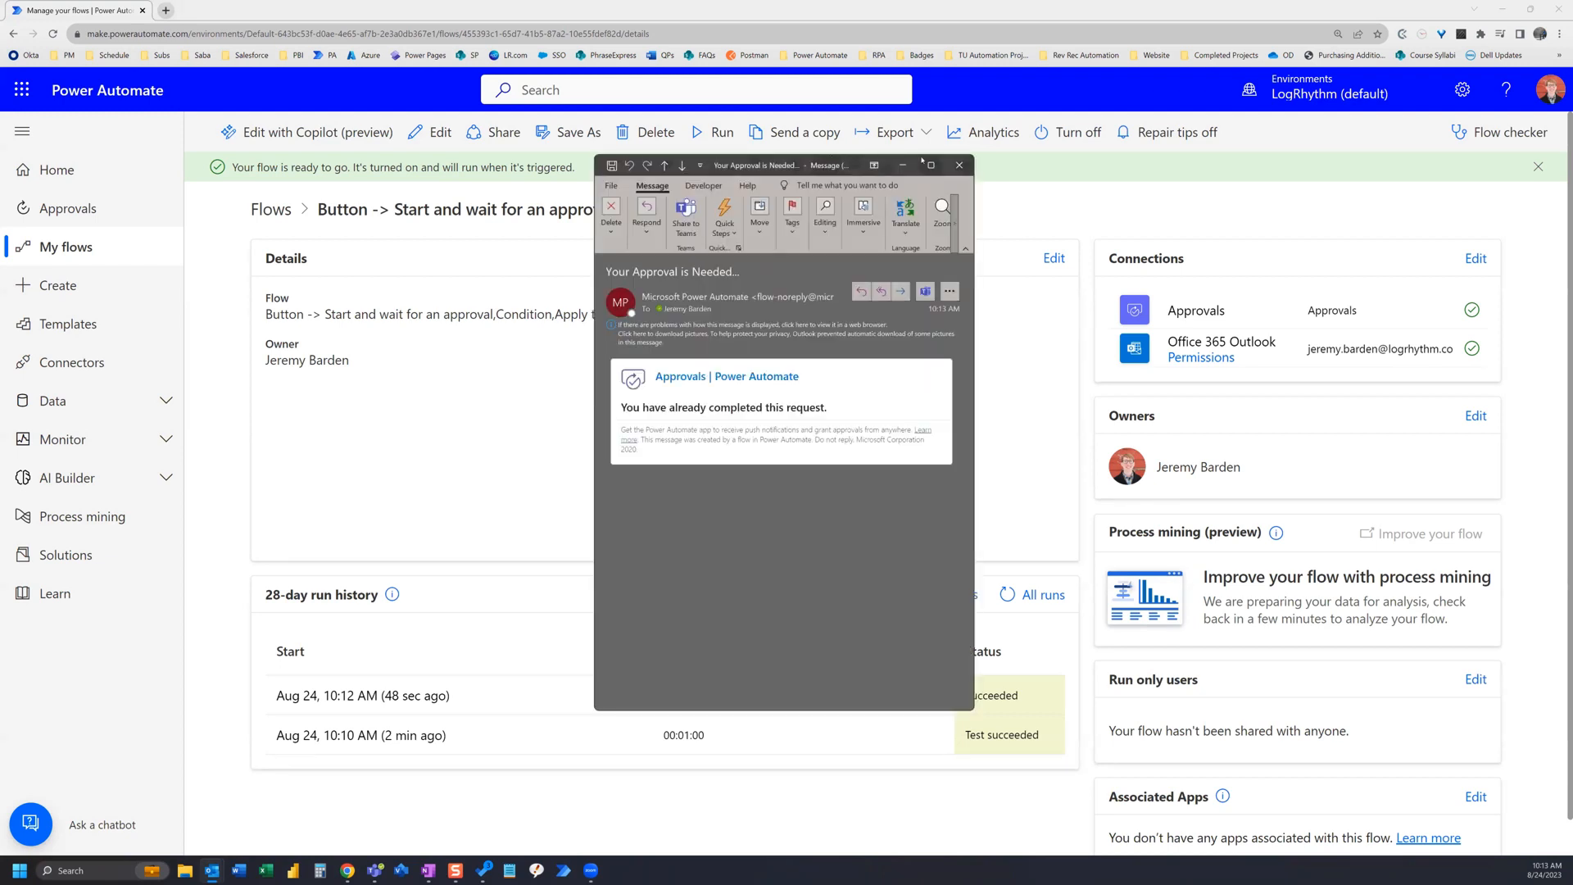
left_click(932, 166)
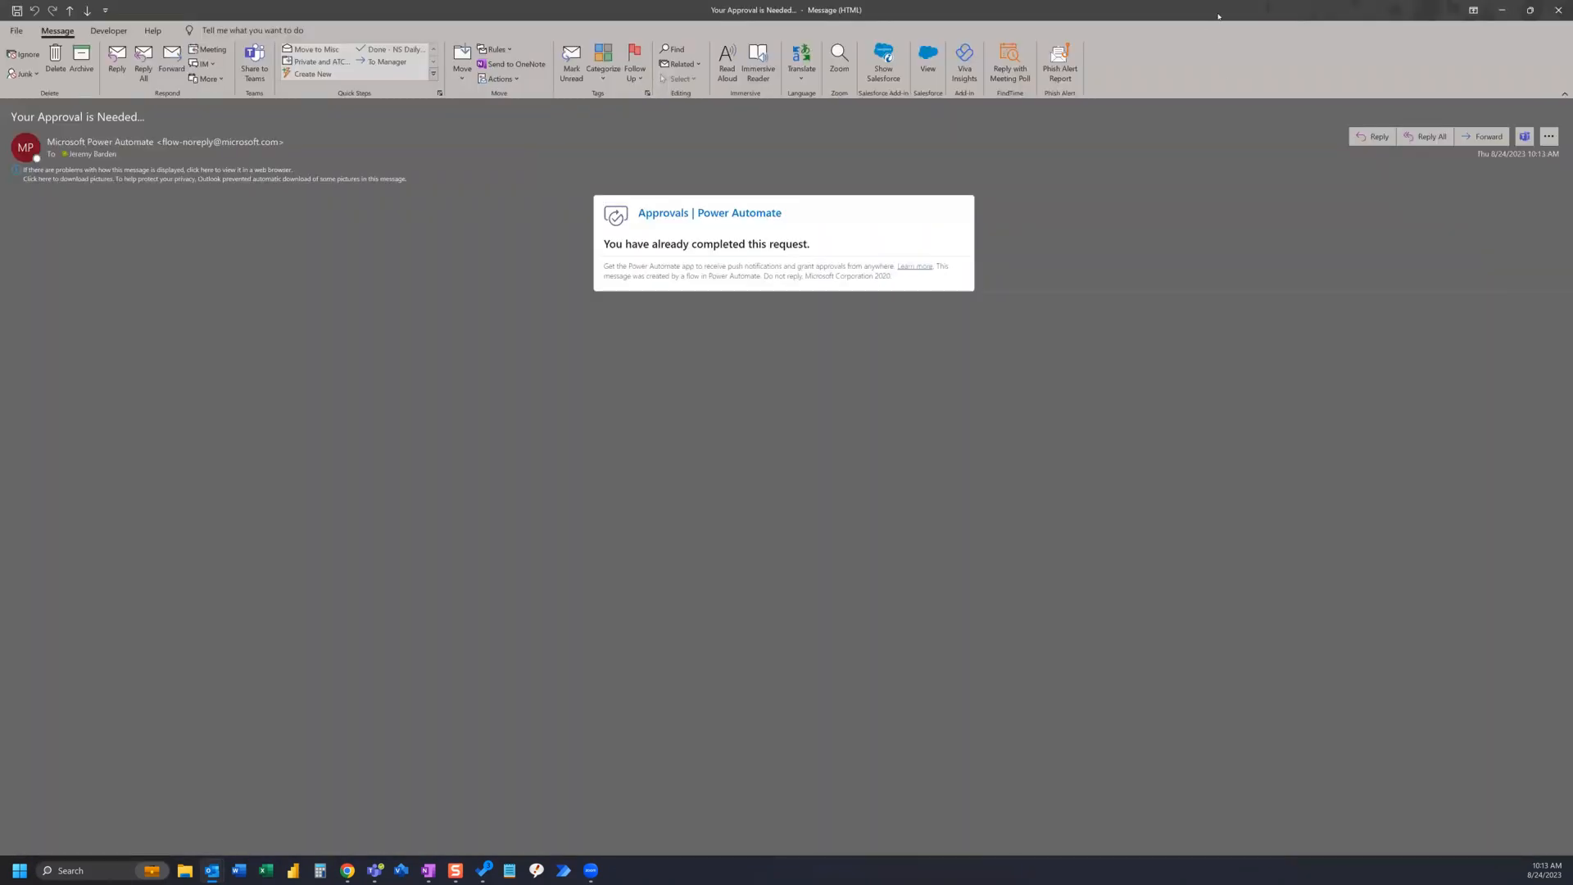
left_click(1558, 11)
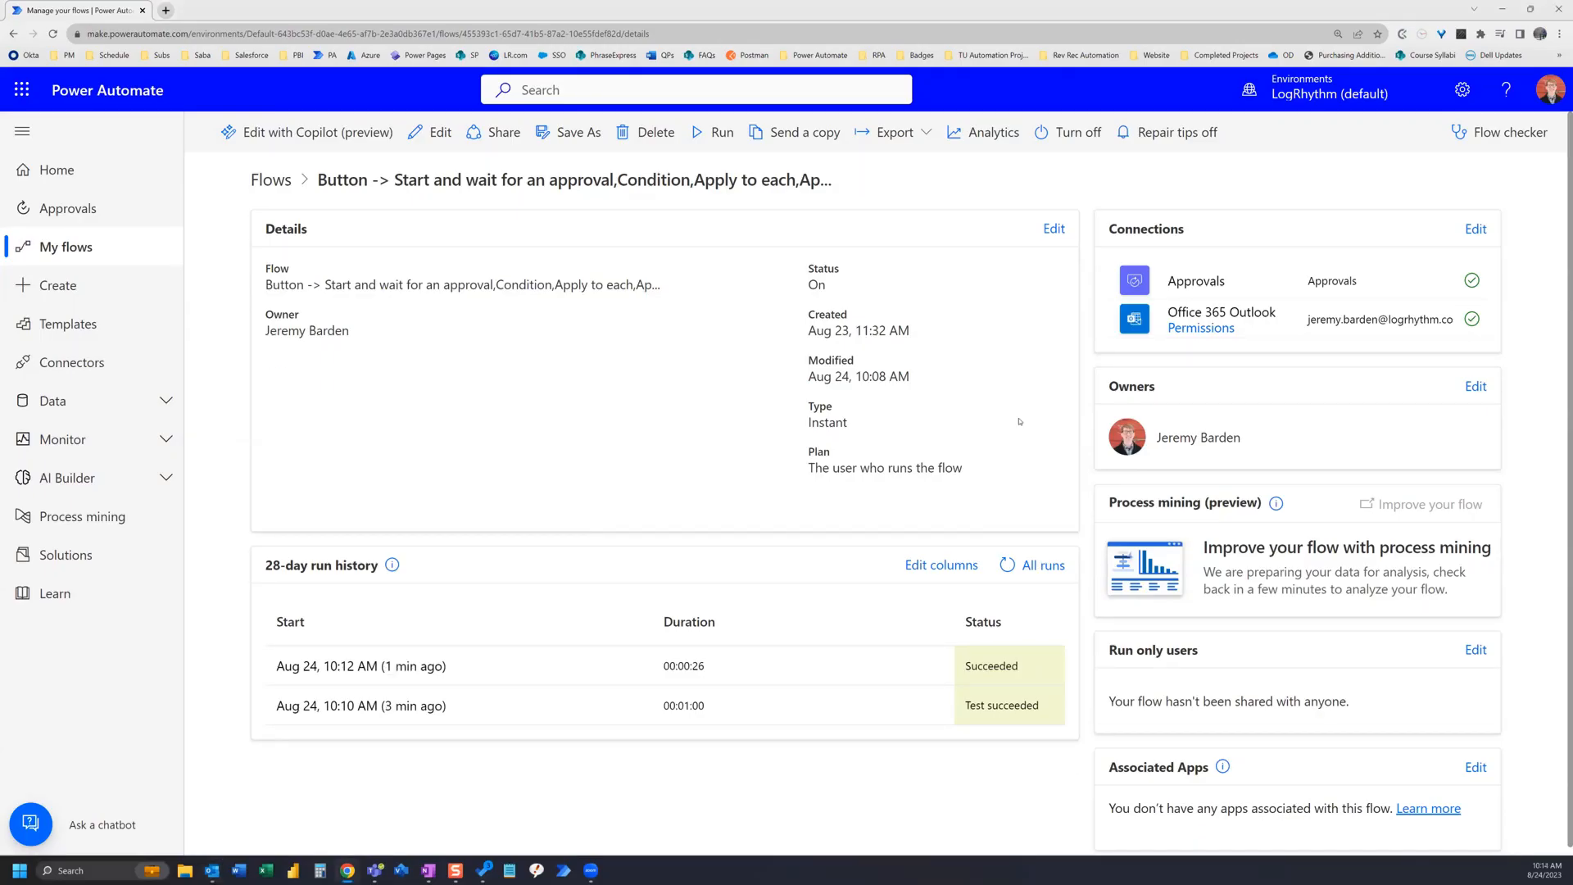